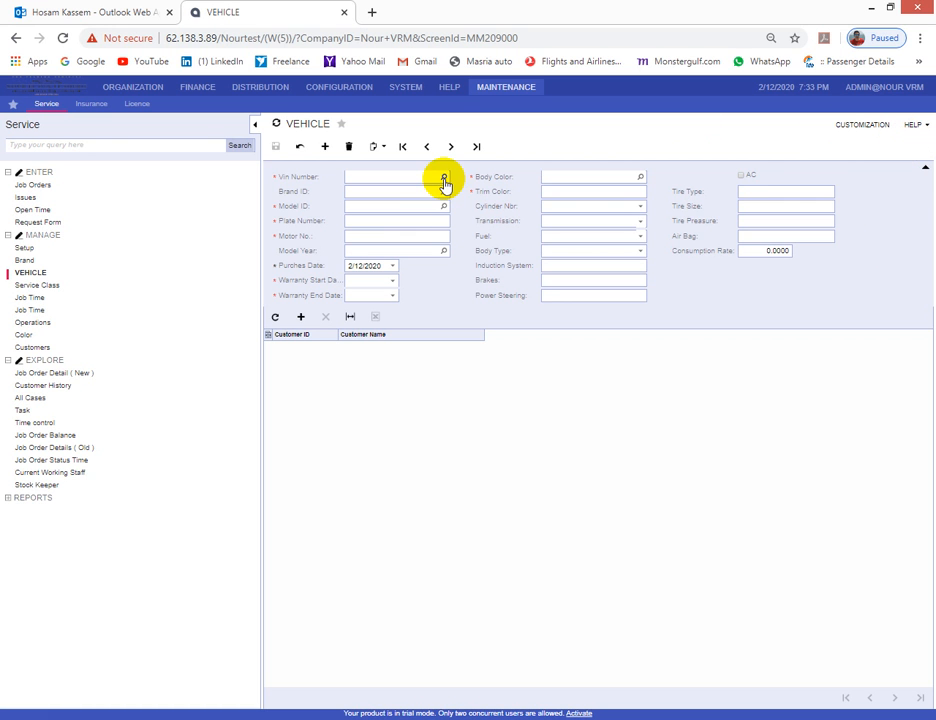
click(388, 176)
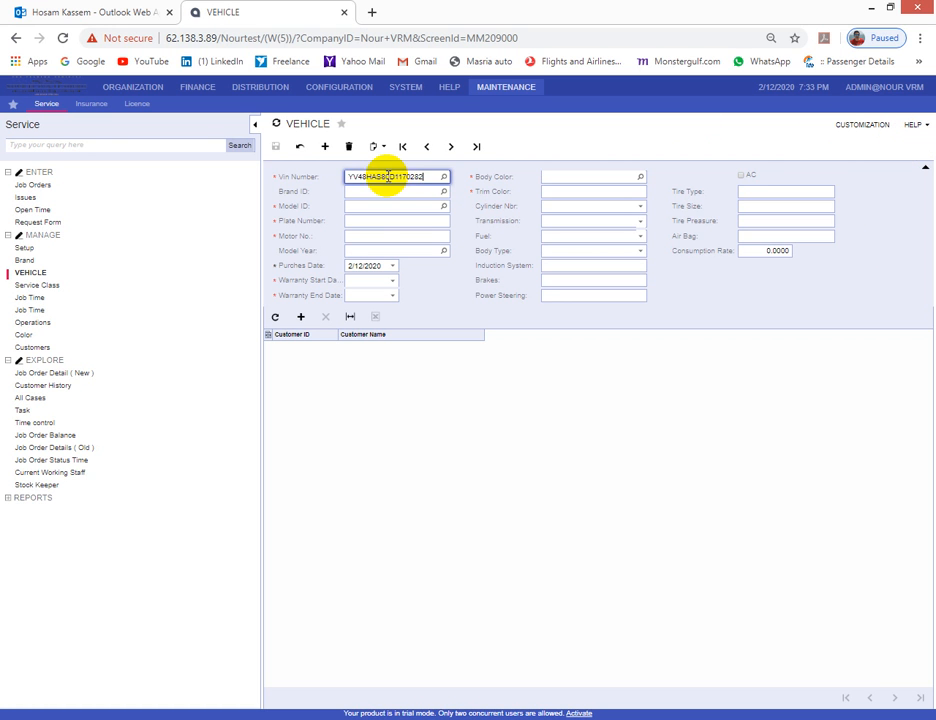
key(Tab)
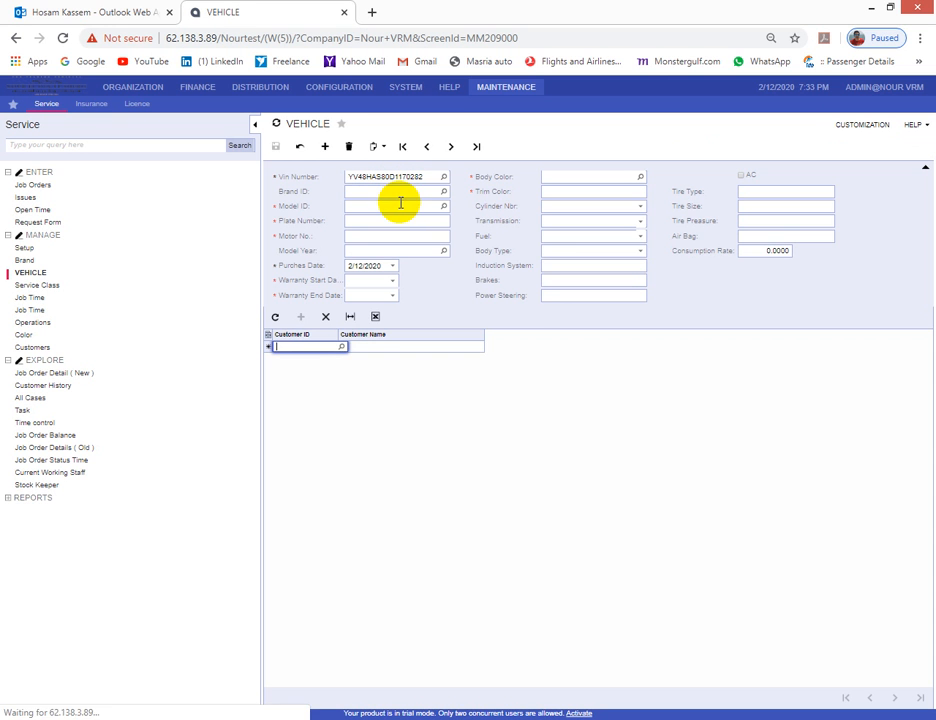
click(444, 191)
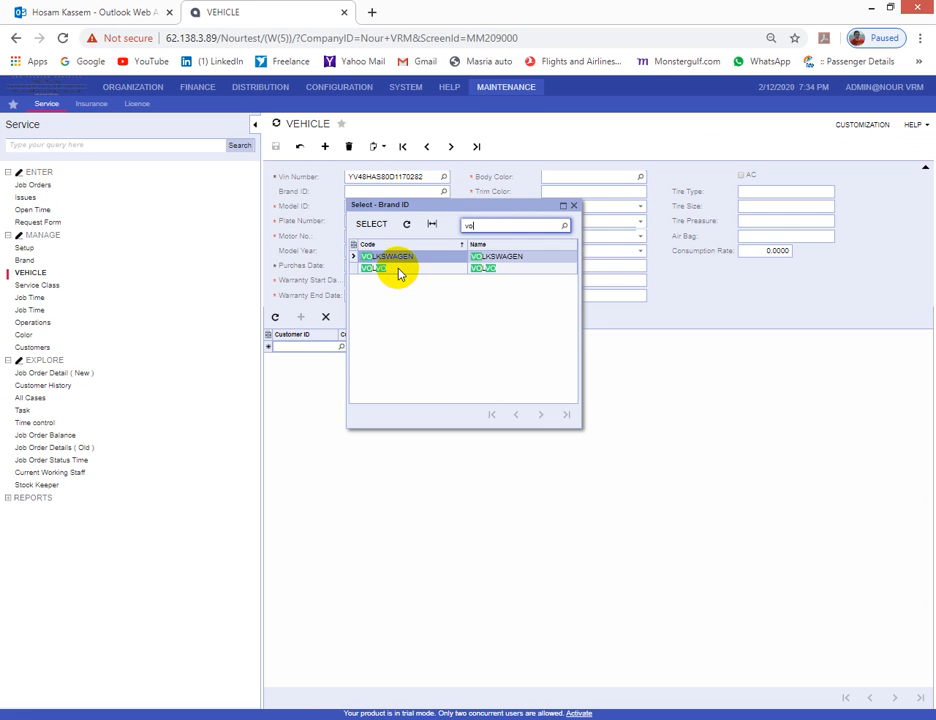
double_click(398, 270)
click(444, 207)
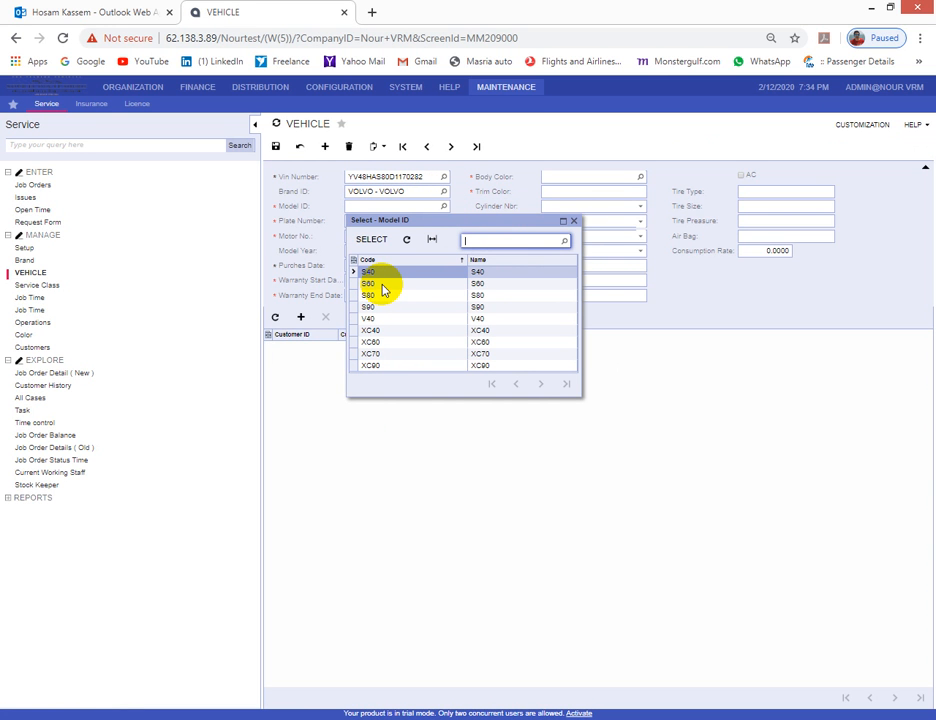
double_click(383, 285)
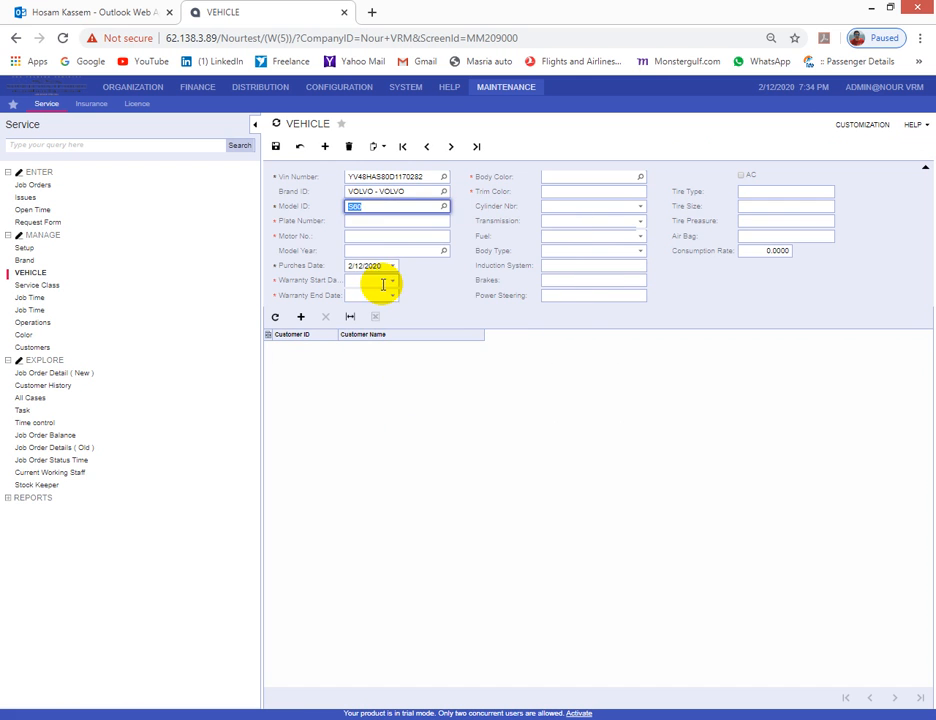
click(376, 221)
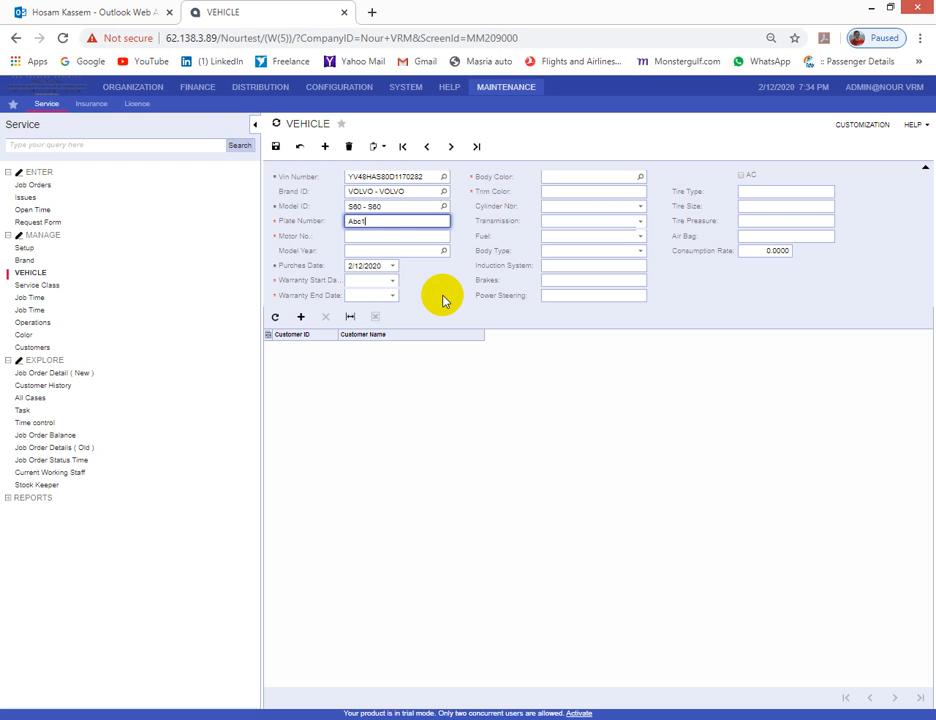
- Enter plate Abc145, motor 145, model year 2019 and warranty dates 2/12/2020–2/13/2020
key(Tab)
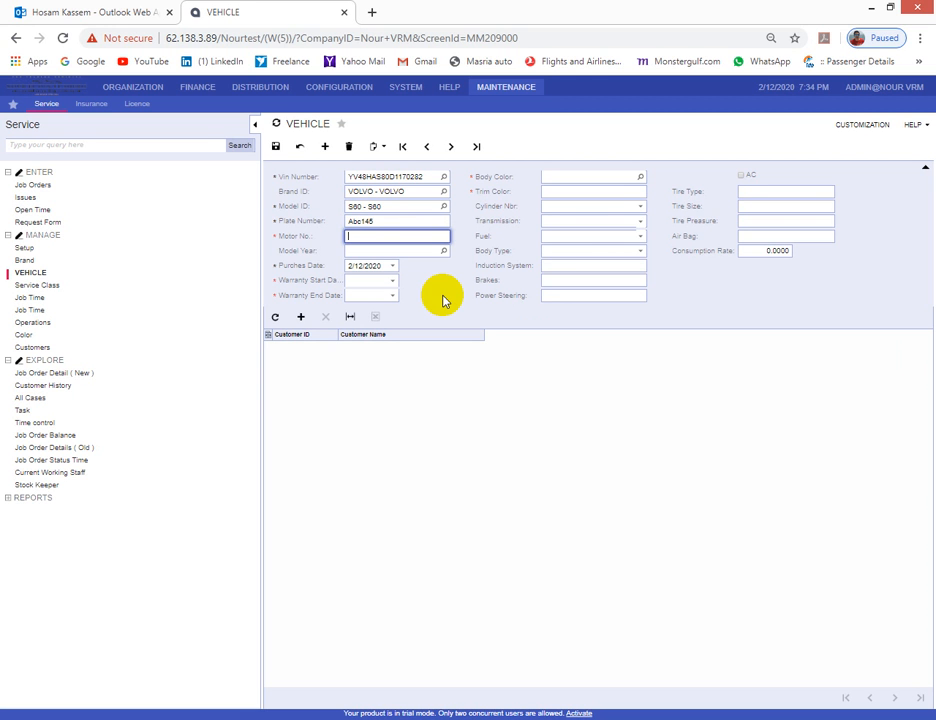
key(Tab)
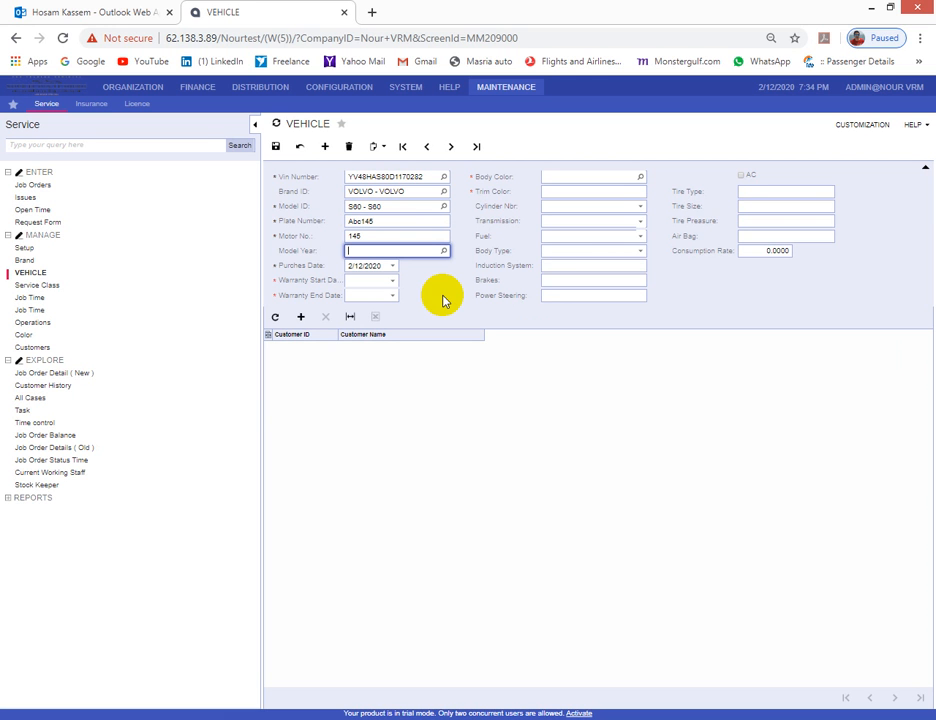
key(Tab)
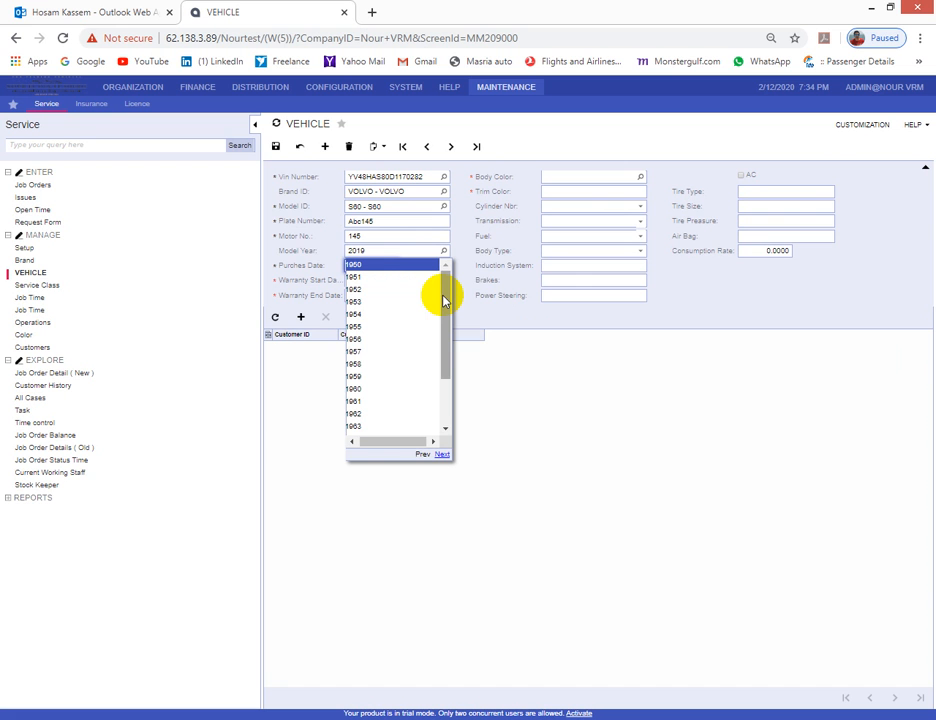
click(461, 266)
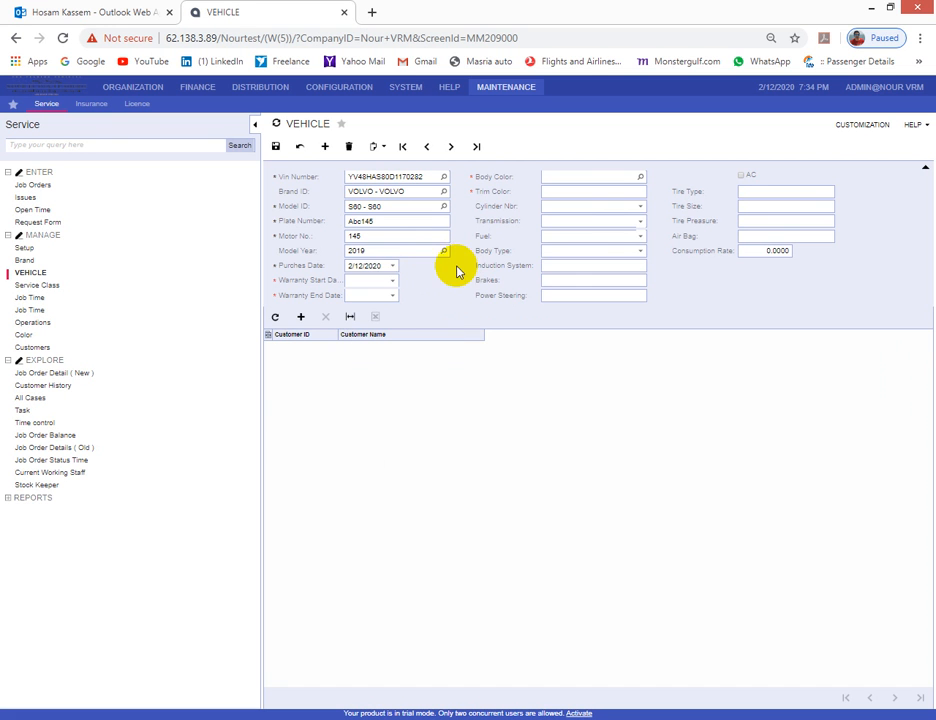
click(394, 281)
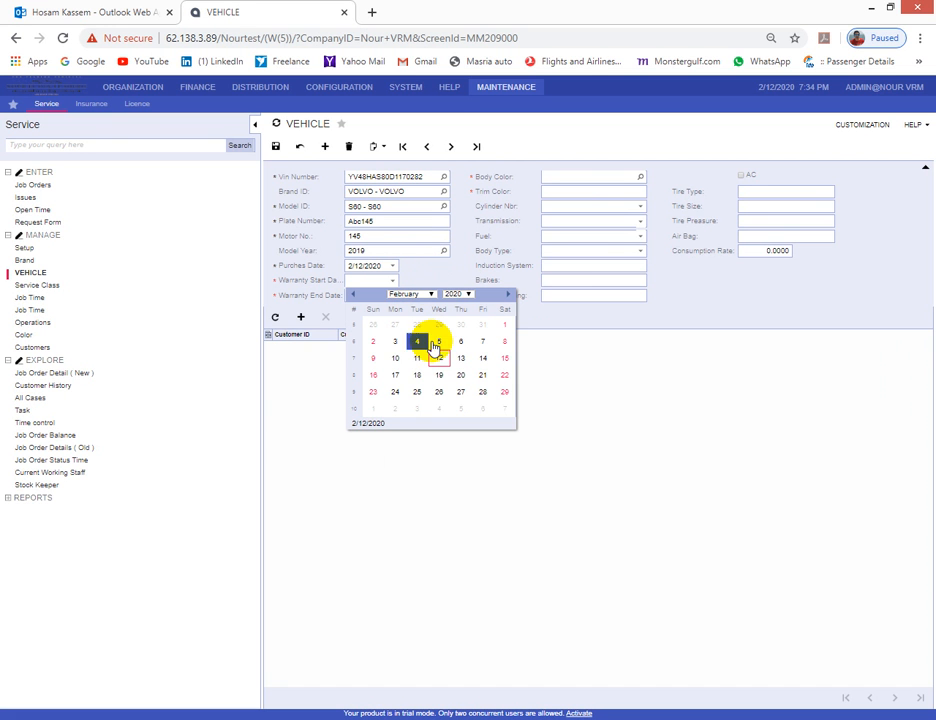
click(441, 360)
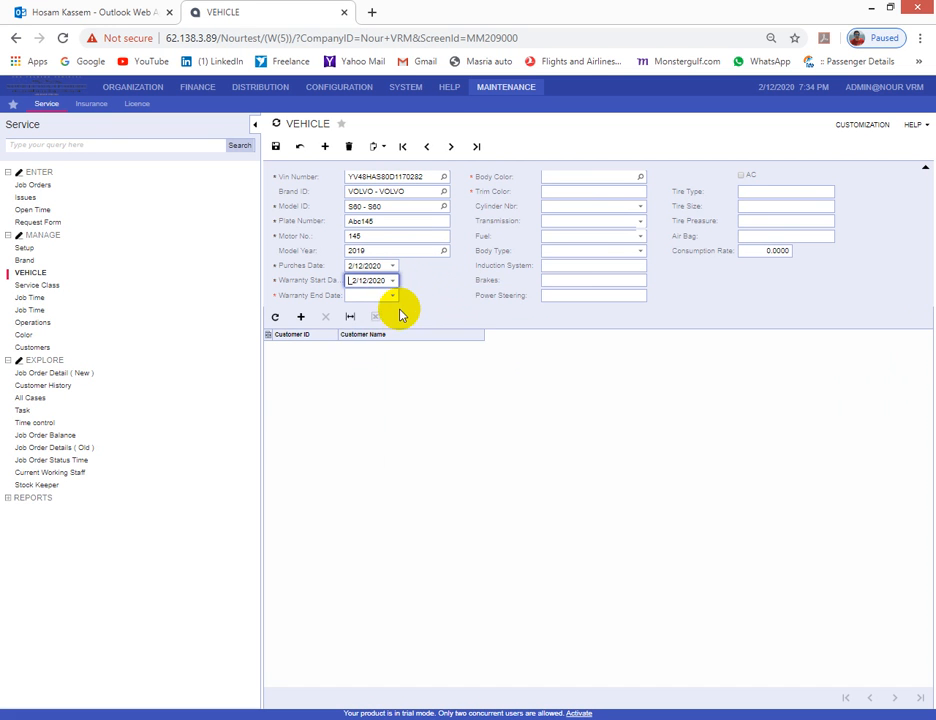
click(393, 296)
click(461, 374)
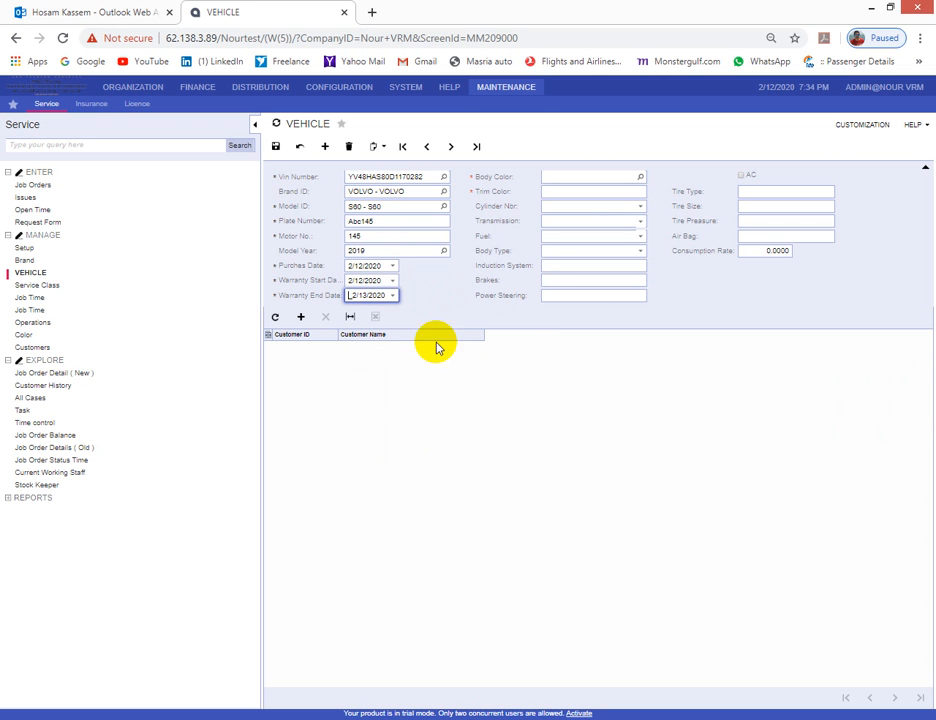
- Set body and trim colour to BLACK and add a blank customer line
click(641, 176)
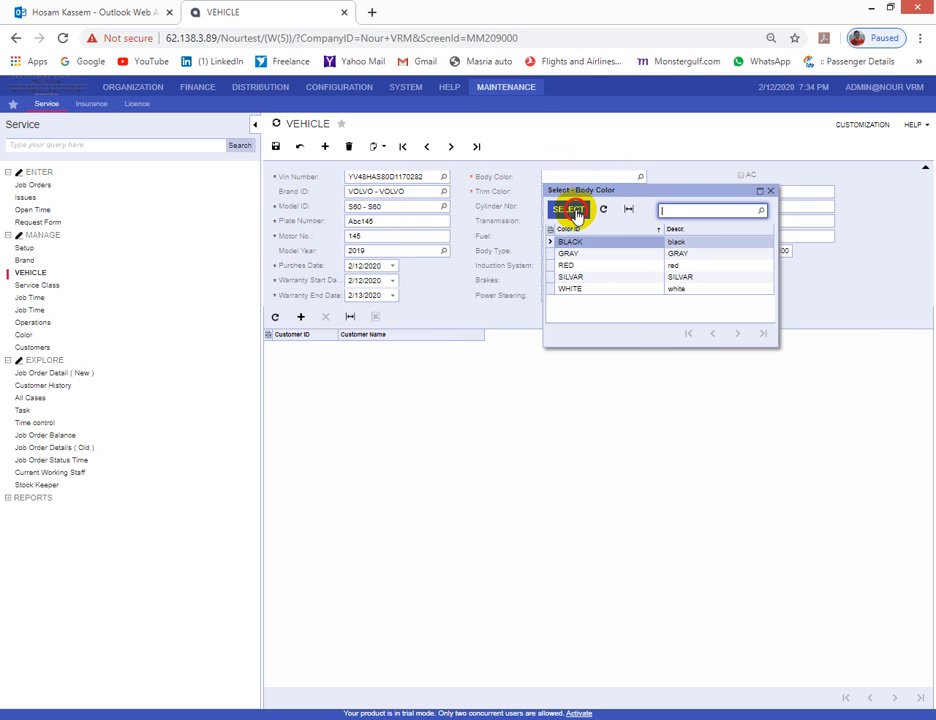
click(568, 209)
double_click(568, 179)
key(ctrl+c)
click(579, 191)
key(ctrl+v)
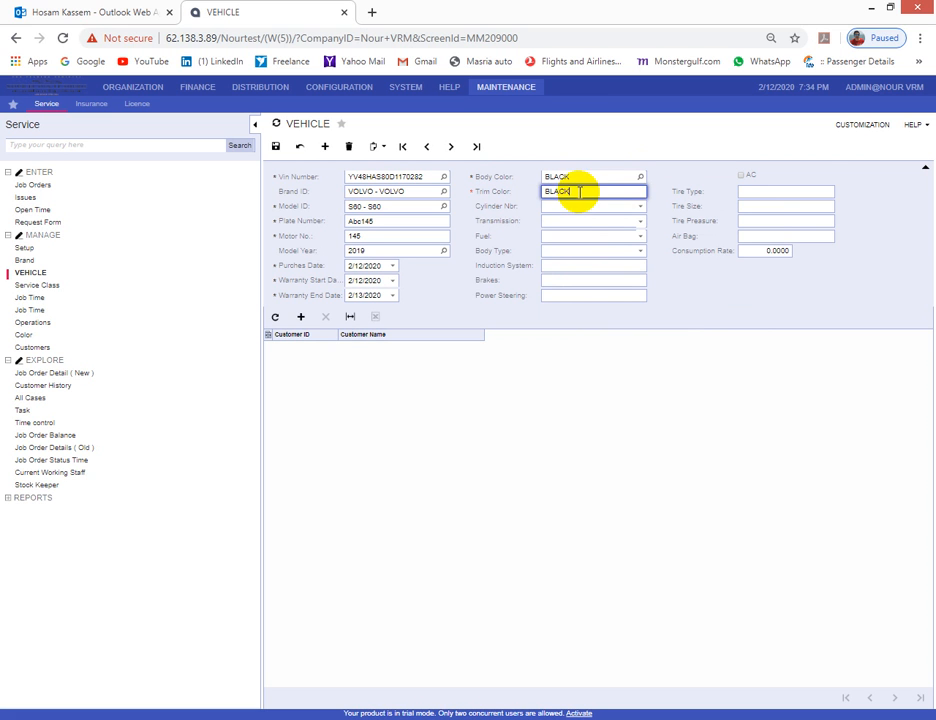
click(300, 316)
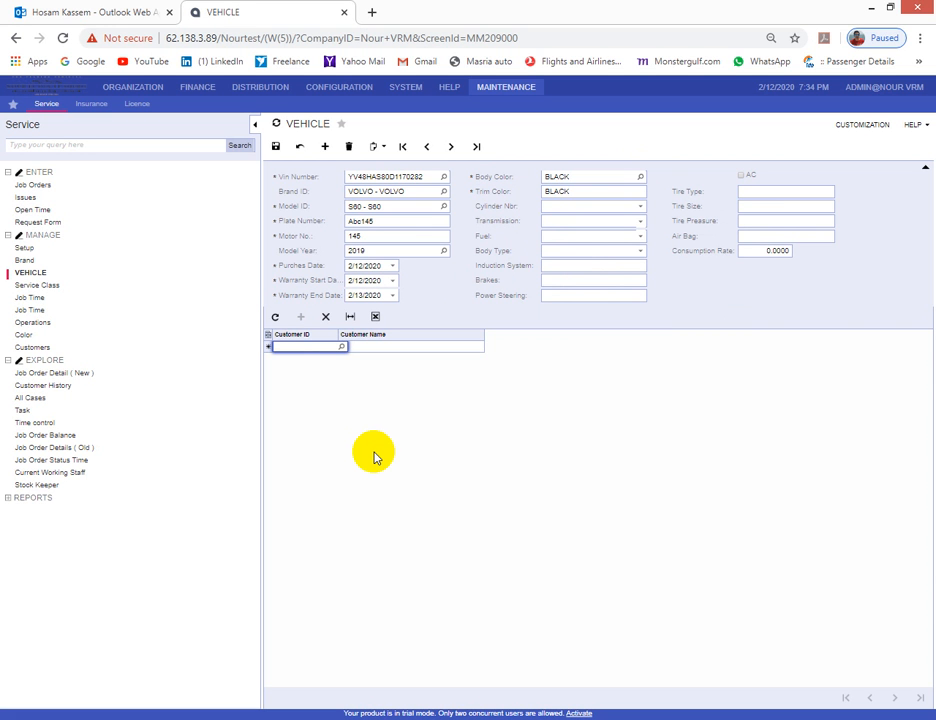
- Search the customer by name, assign them to the vehicle line, and save the vehicle
click(342, 345)
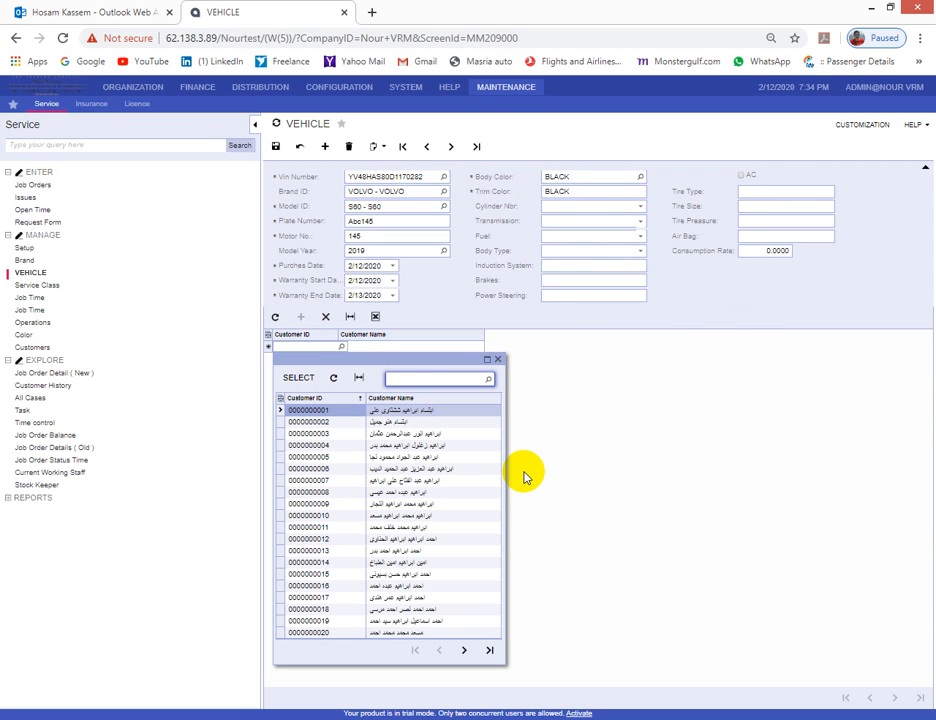
key(Return)
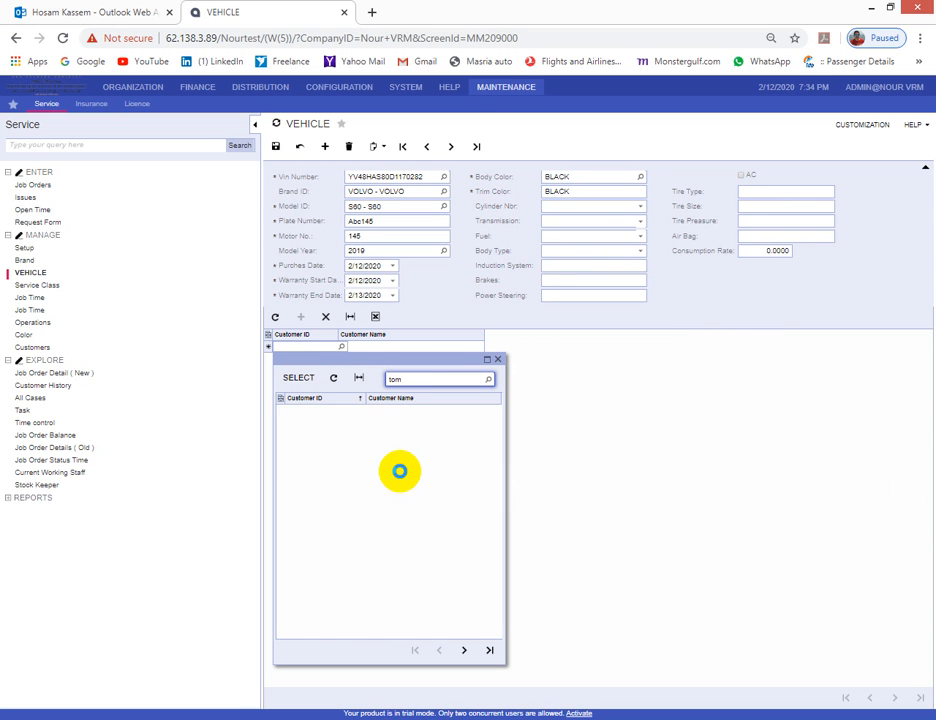
click(316, 378)
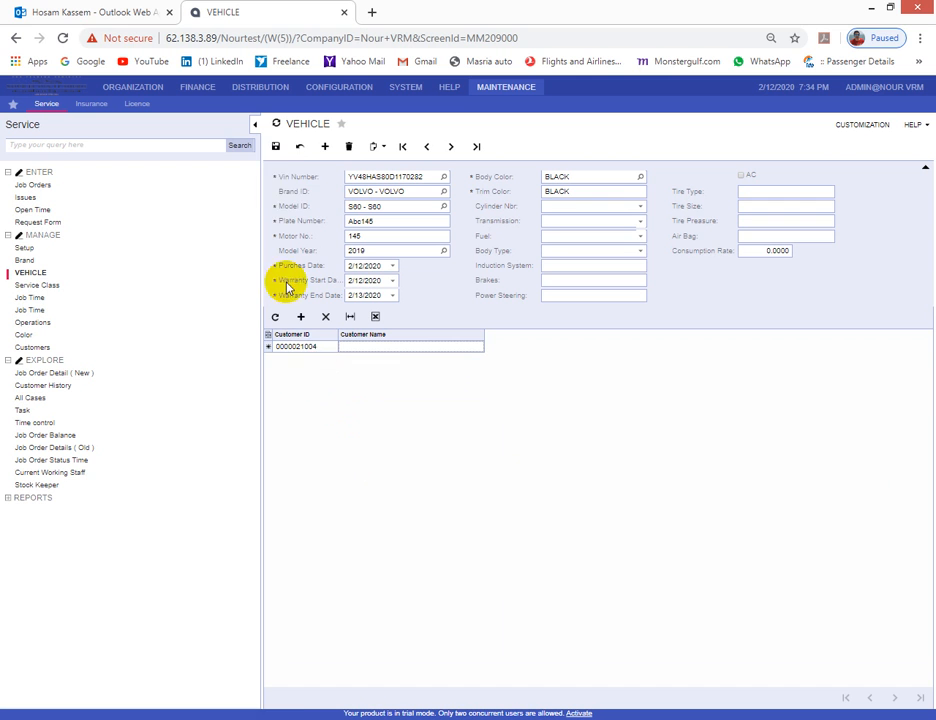
click(277, 147)
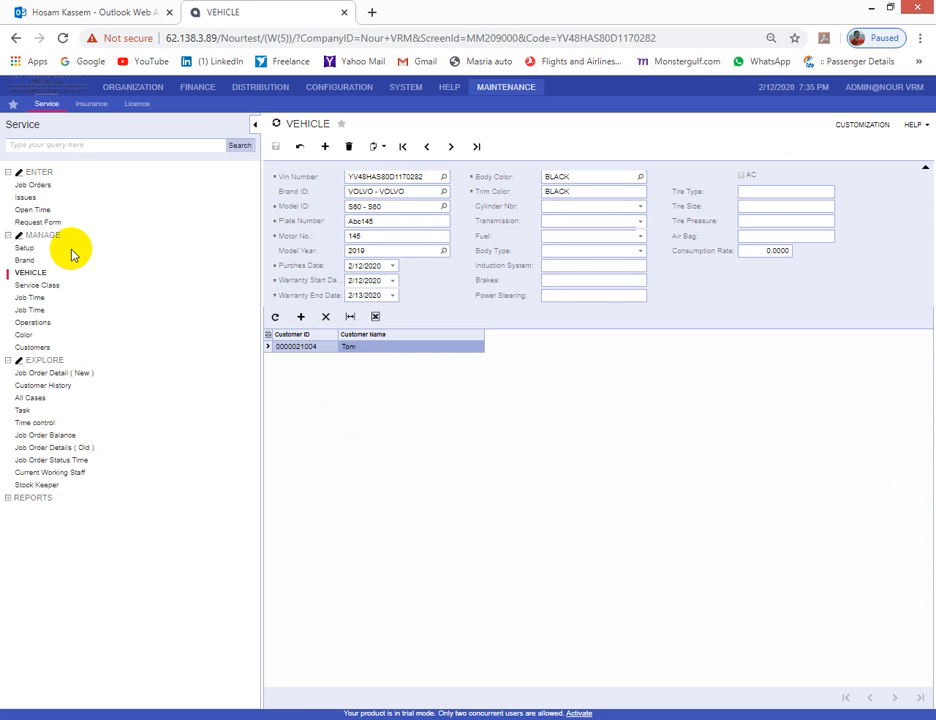
click(38, 187)
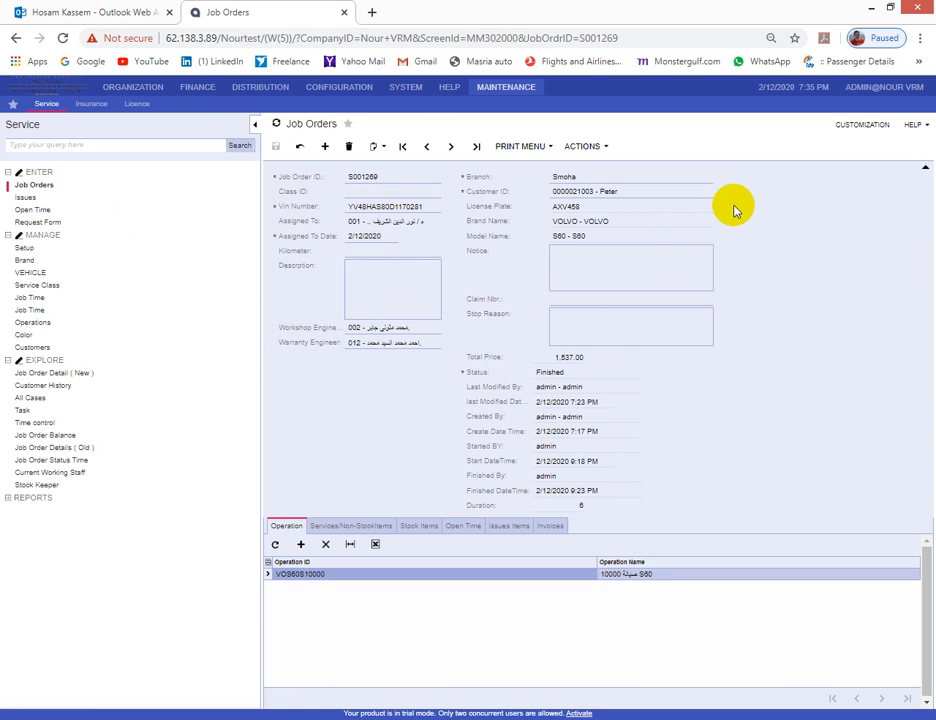
click(252, 126)
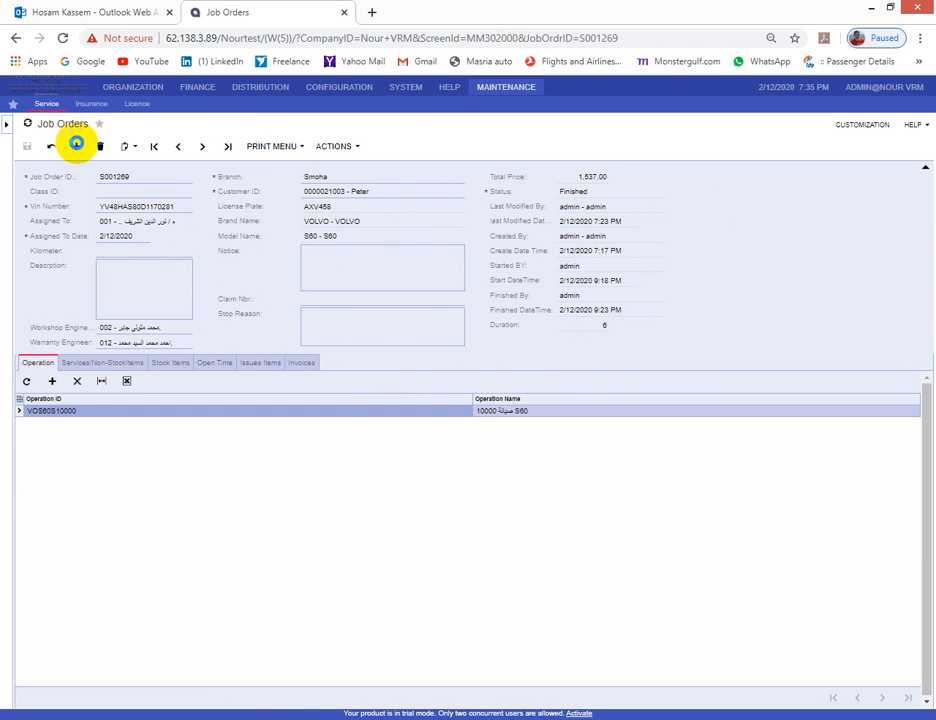
click(76, 146)
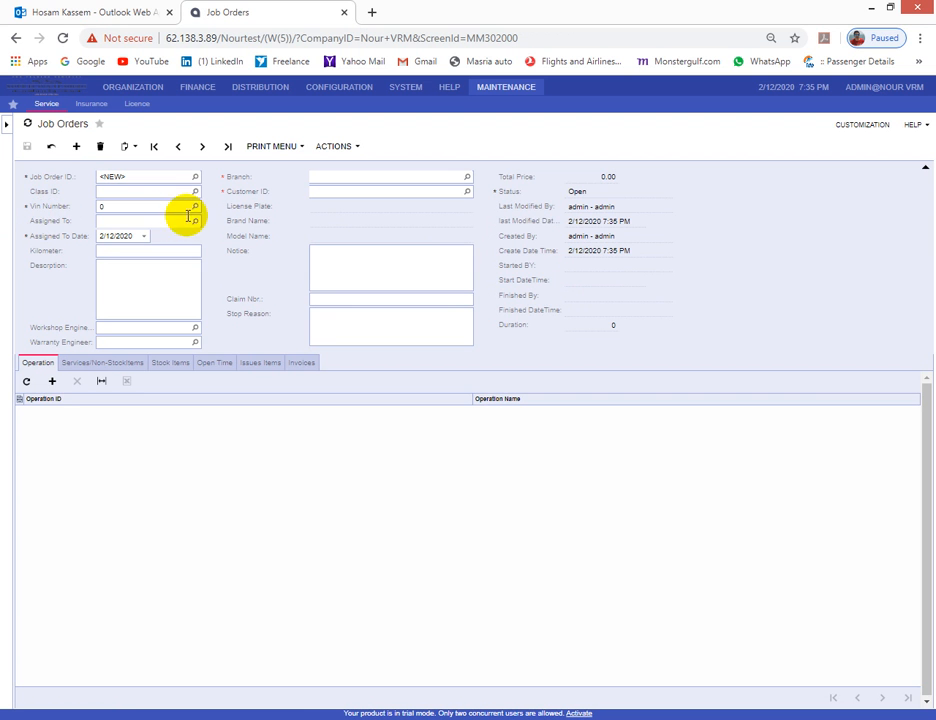
click(195, 208)
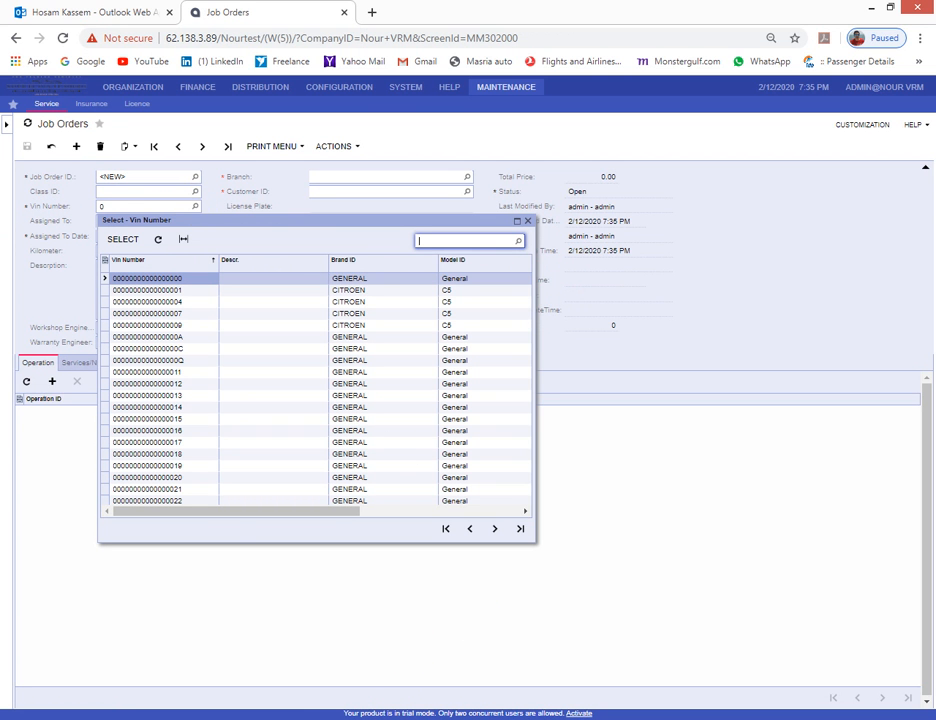
click(430, 718)
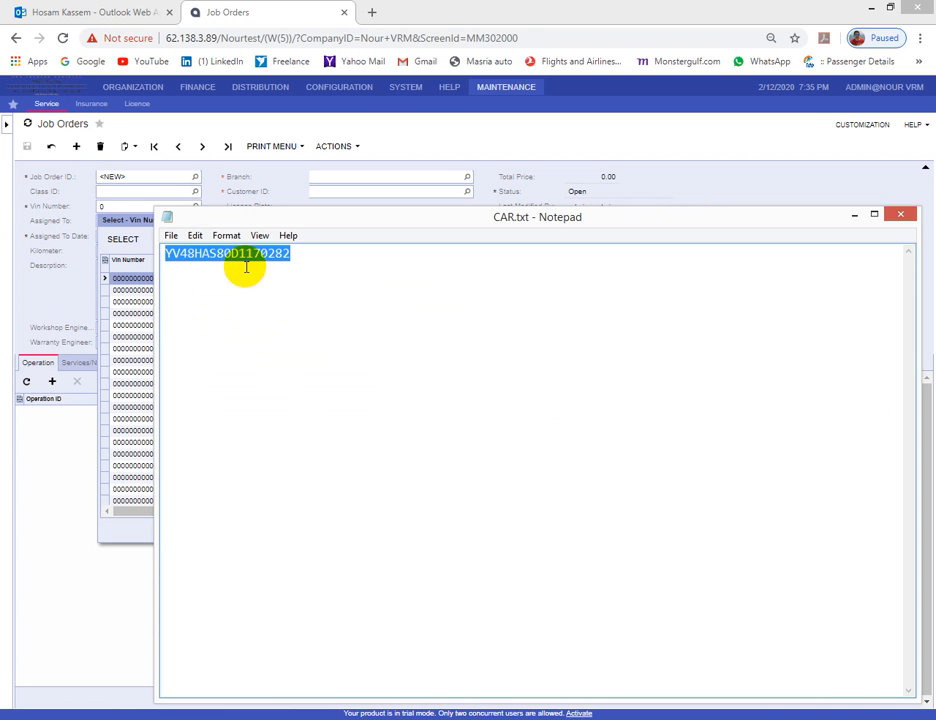
click(899, 215)
key(ctrl+v)
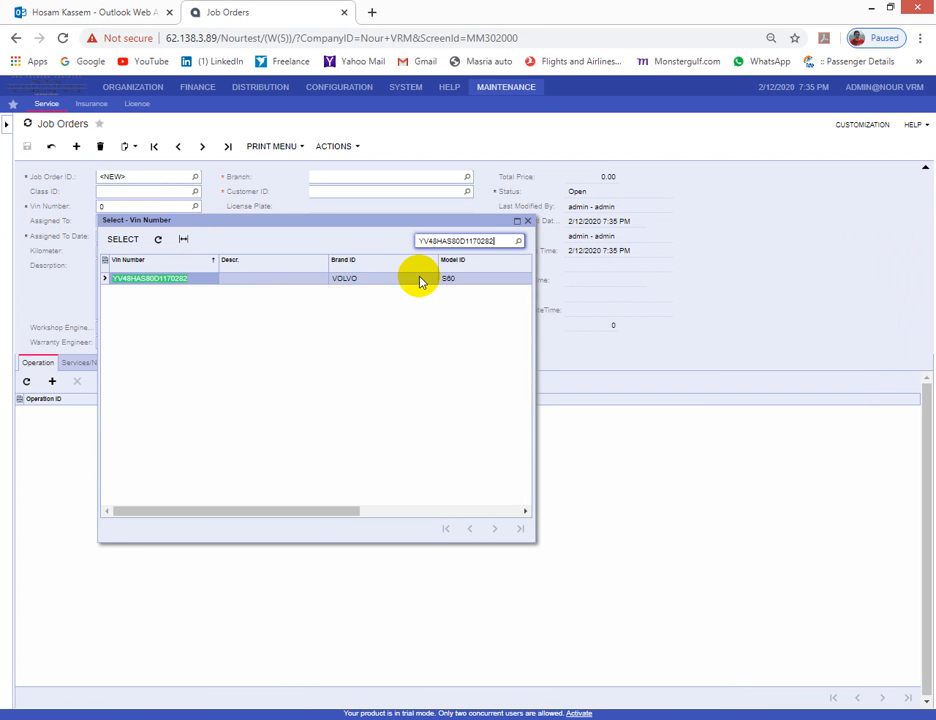
click(122, 239)
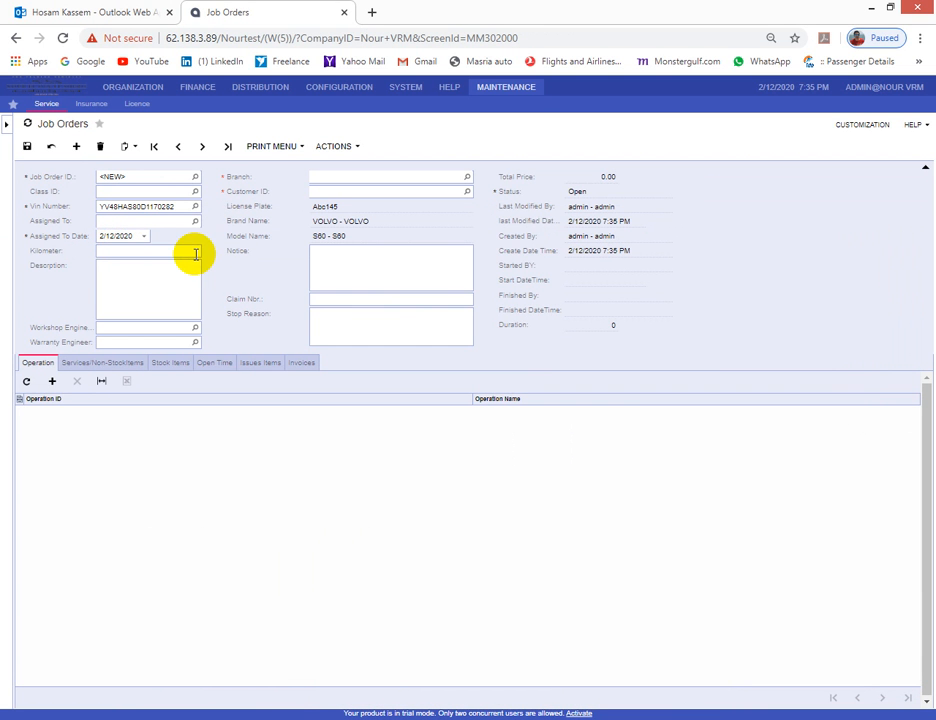
- Check the auto-filled plate, brand and model, assign employee 001 and enter 10000 kilometers
double_click(330, 207)
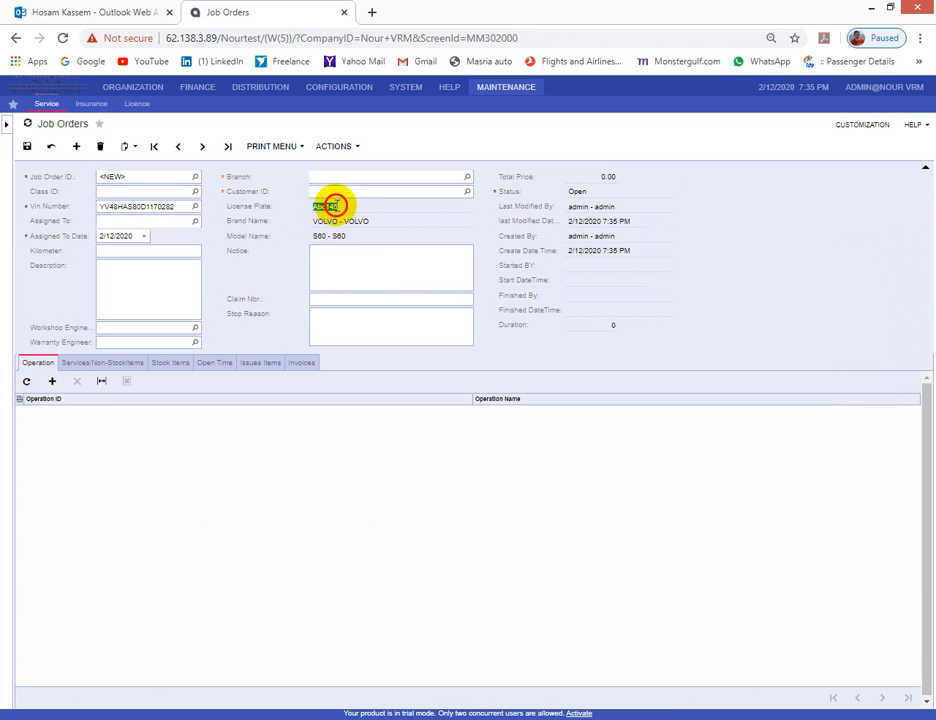
triple_click(338, 222)
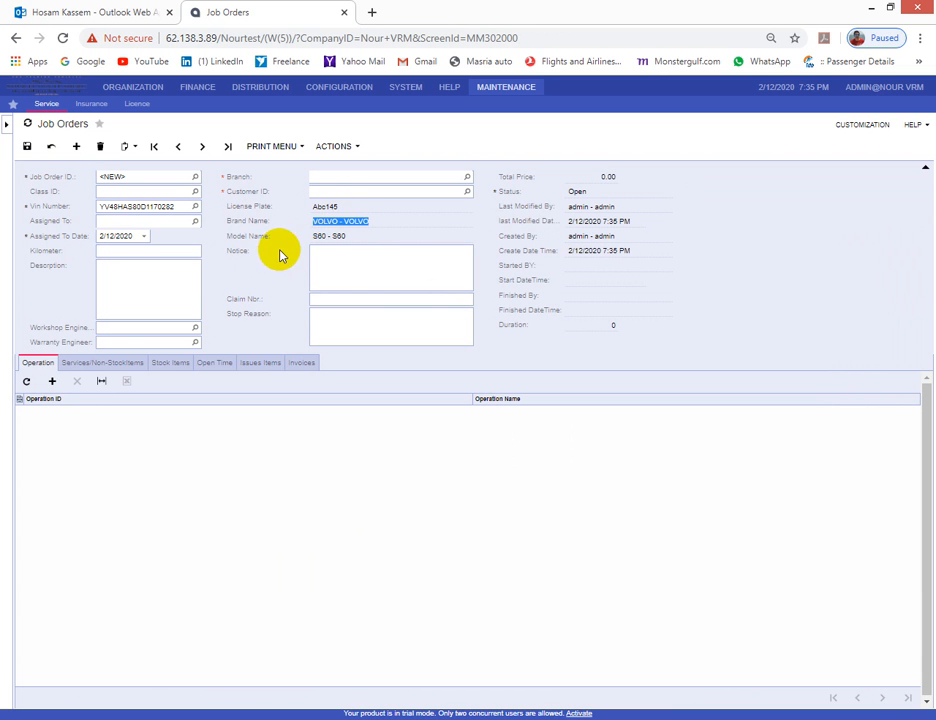
triple_click(318, 236)
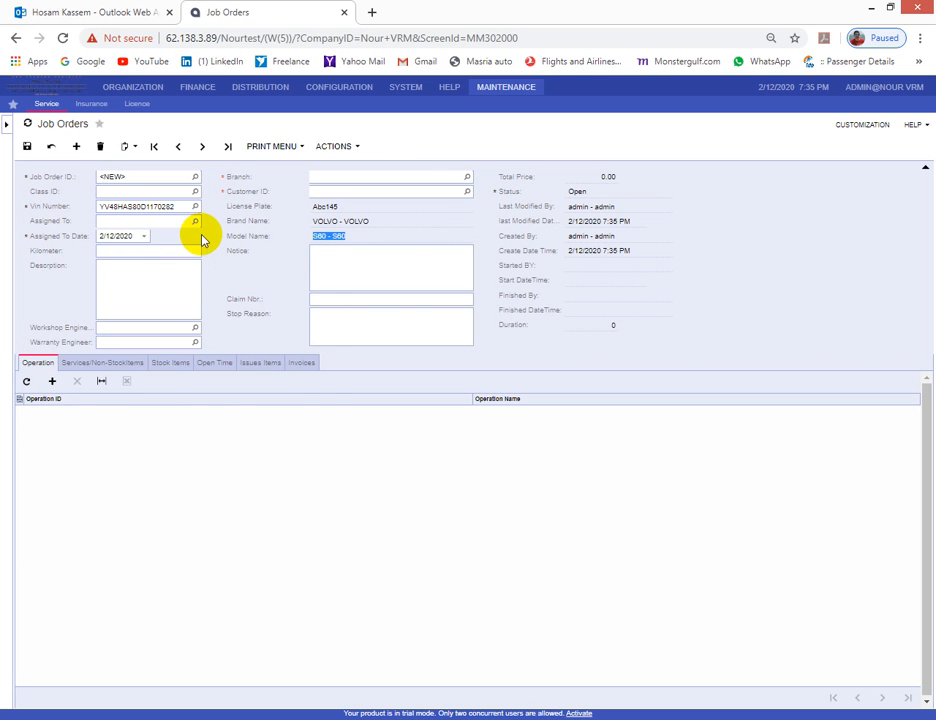
click(195, 222)
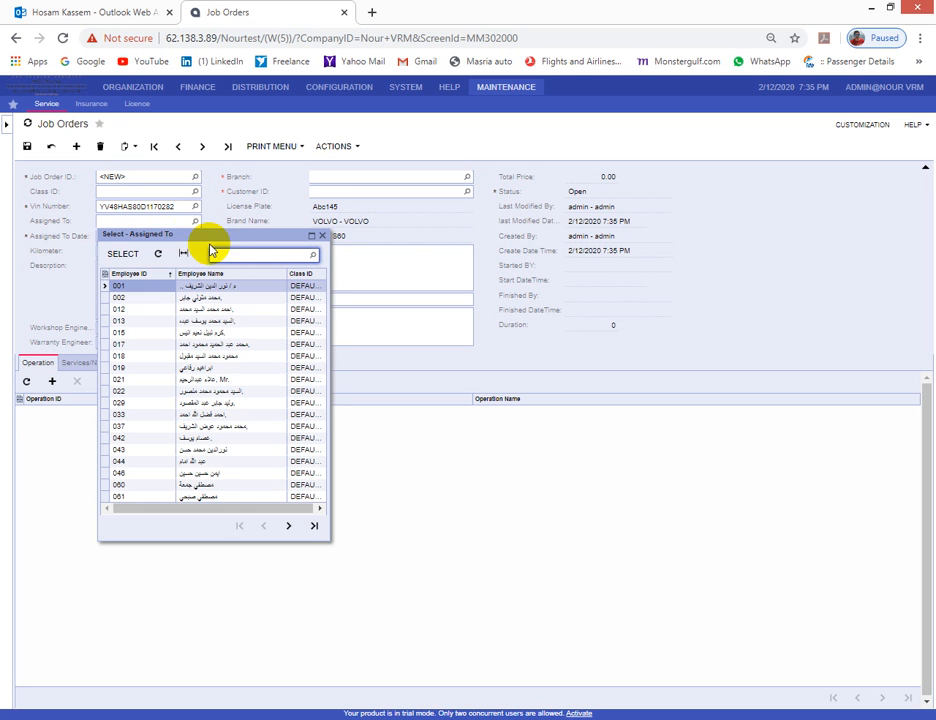
double_click(217, 286)
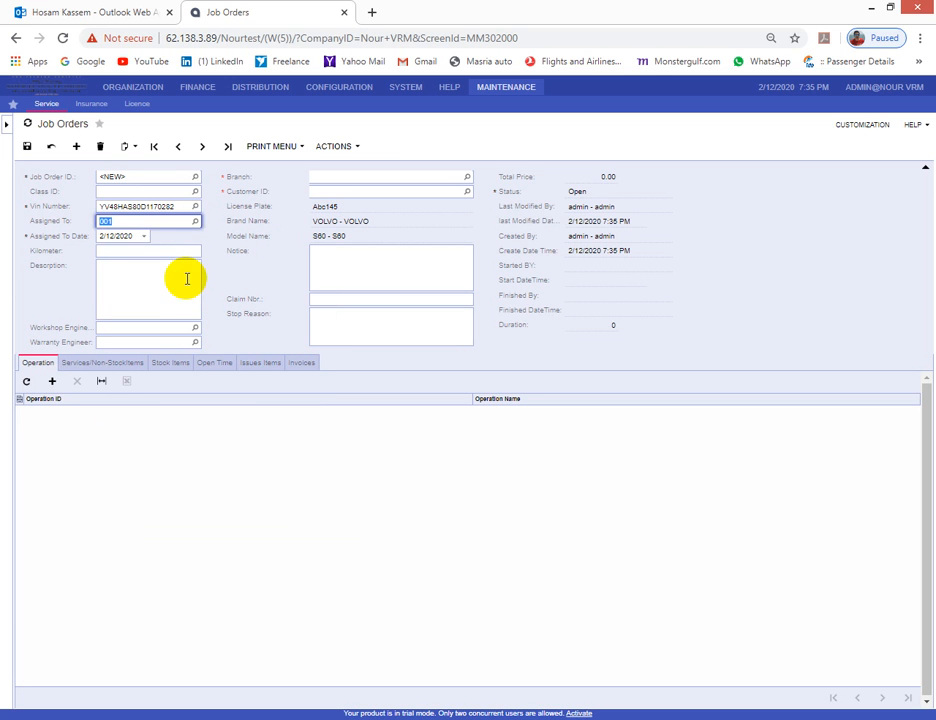
click(150, 270)
click(140, 251)
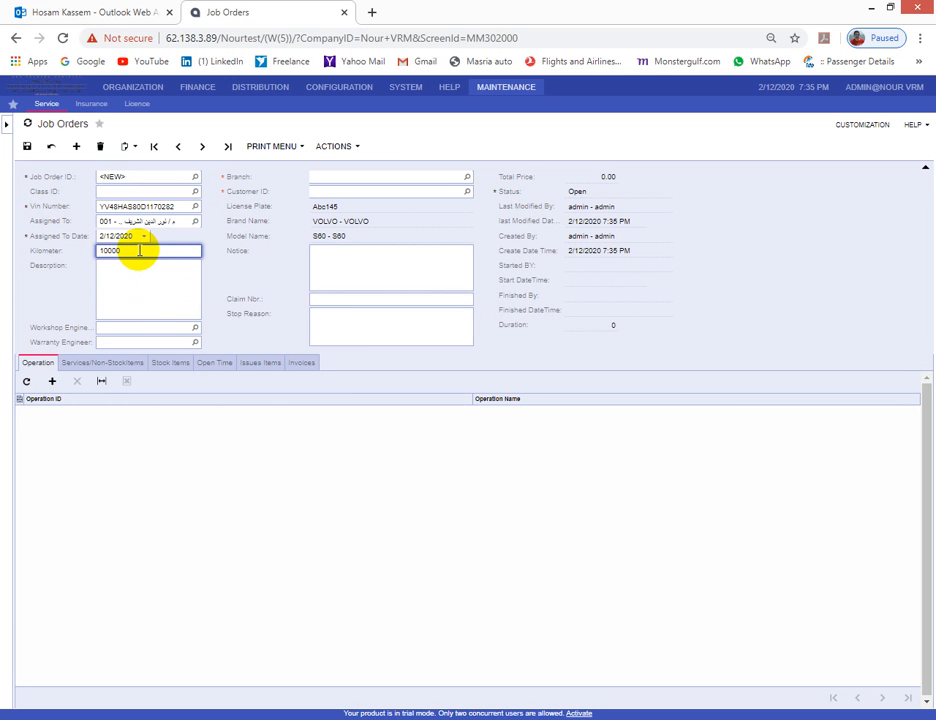
- Enter description 'ok', set workshop engineer 002 and branch Smoha
click(161, 295)
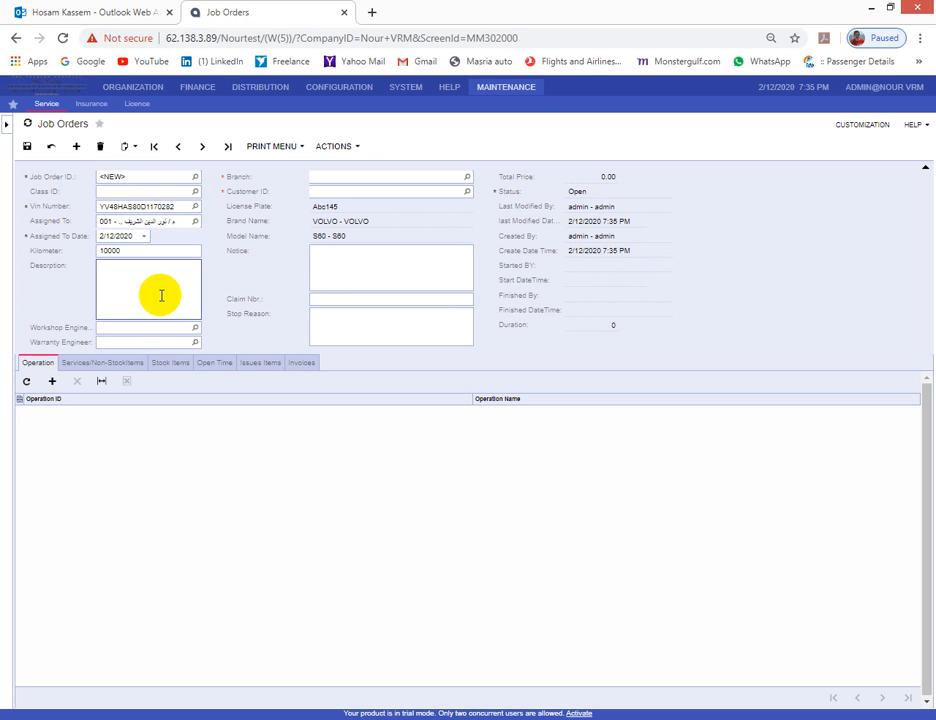
click(124, 327)
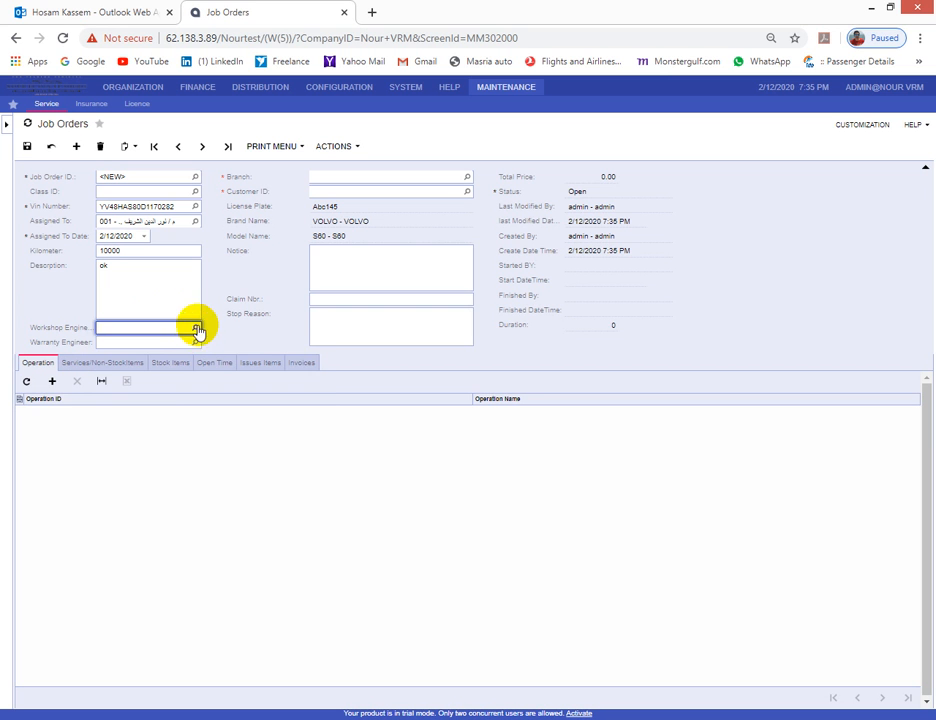
click(197, 329)
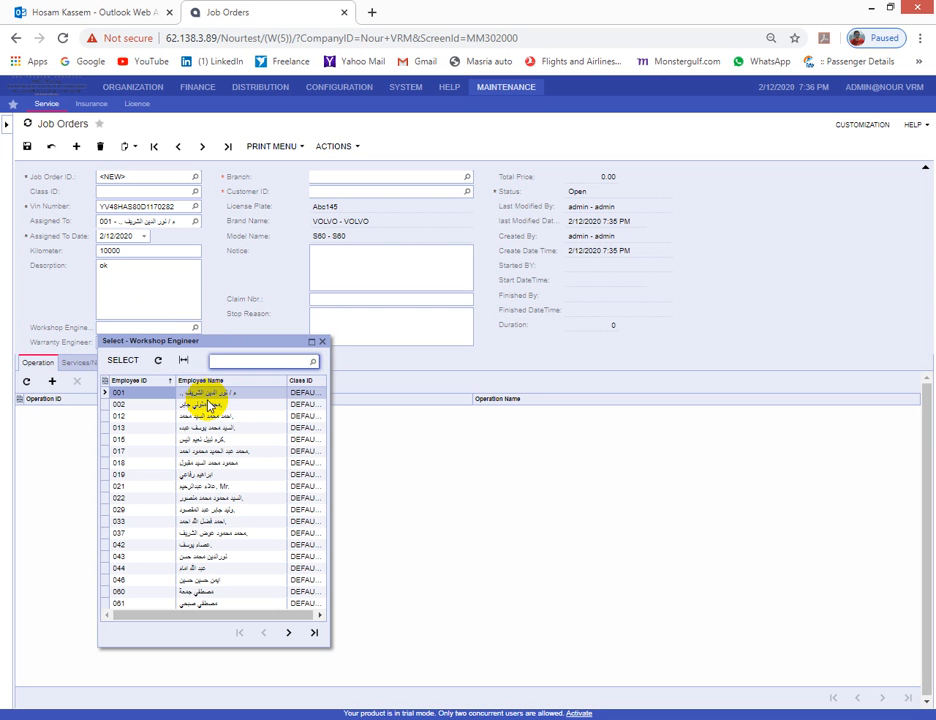
double_click(207, 392)
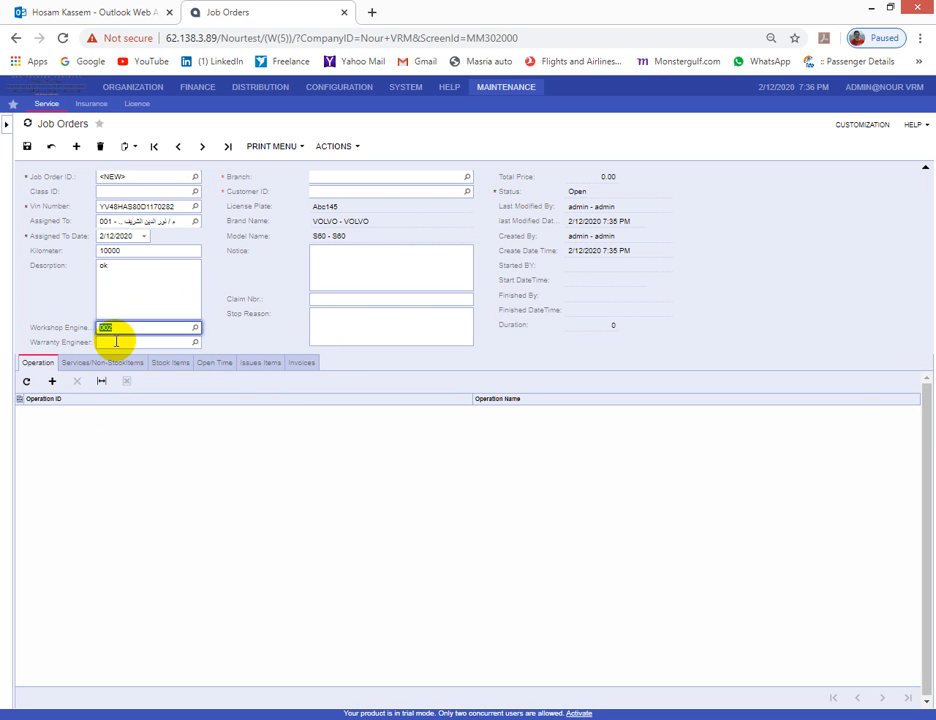
click(466, 177)
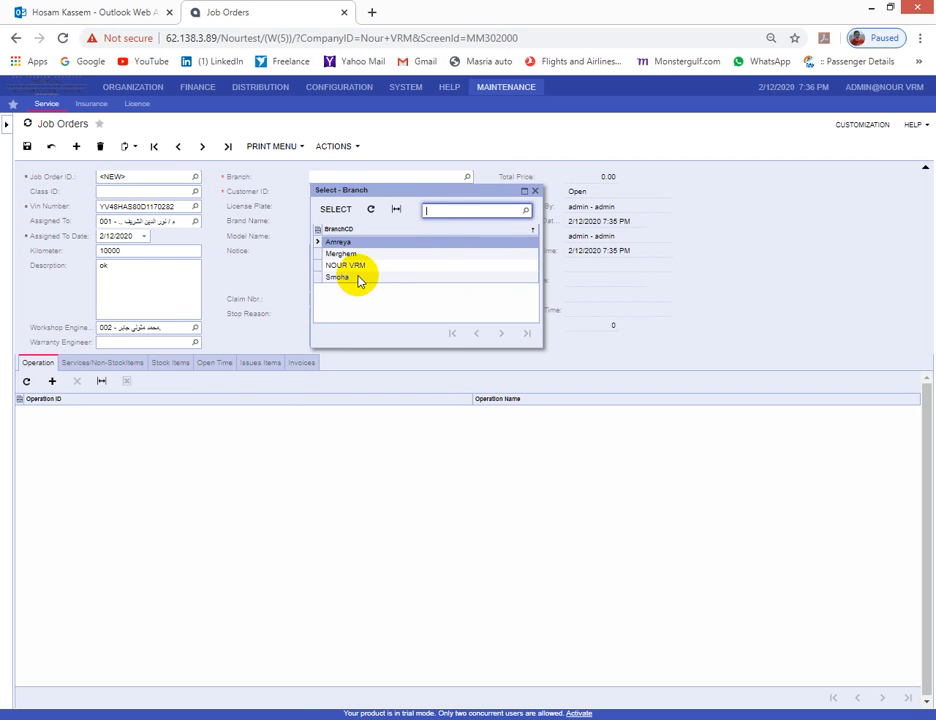
double_click(359, 277)
- Choose the job order's customer and save it as S001270
click(466, 191)
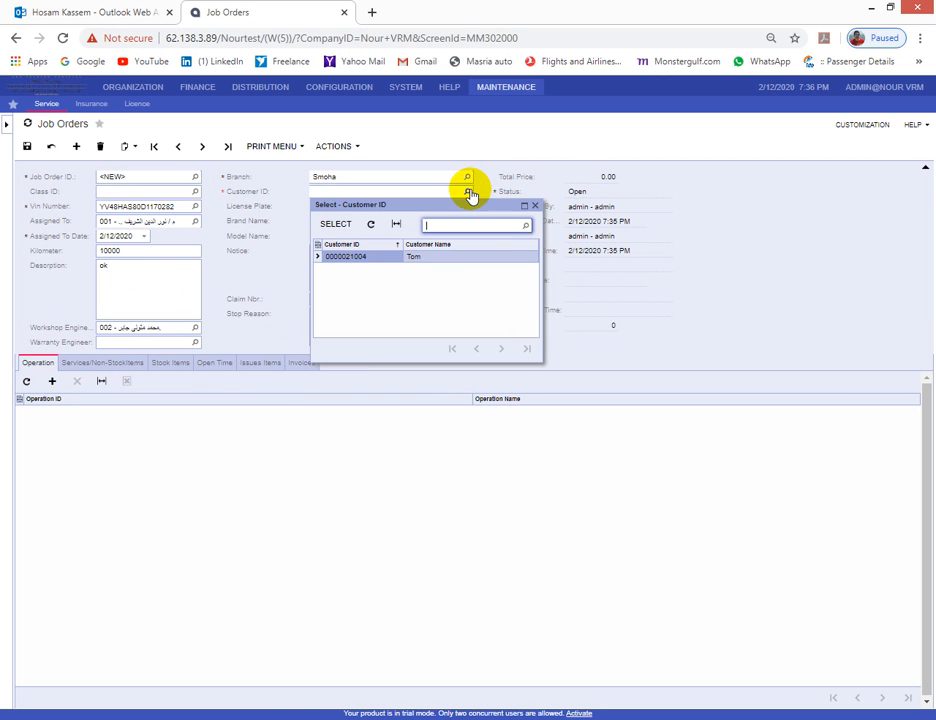
double_click(385, 260)
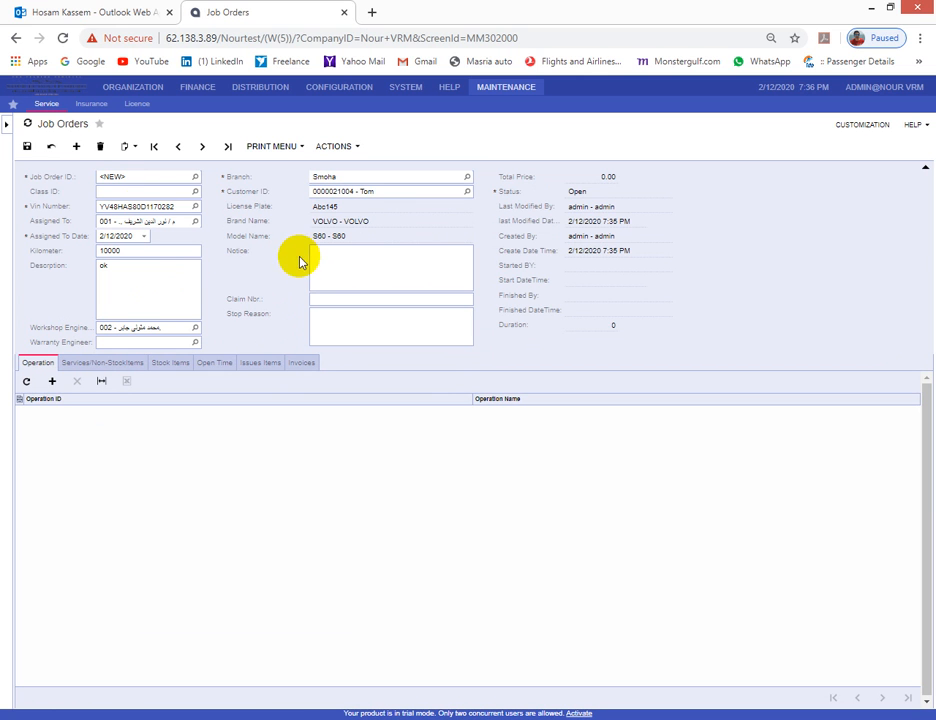
click(27, 147)
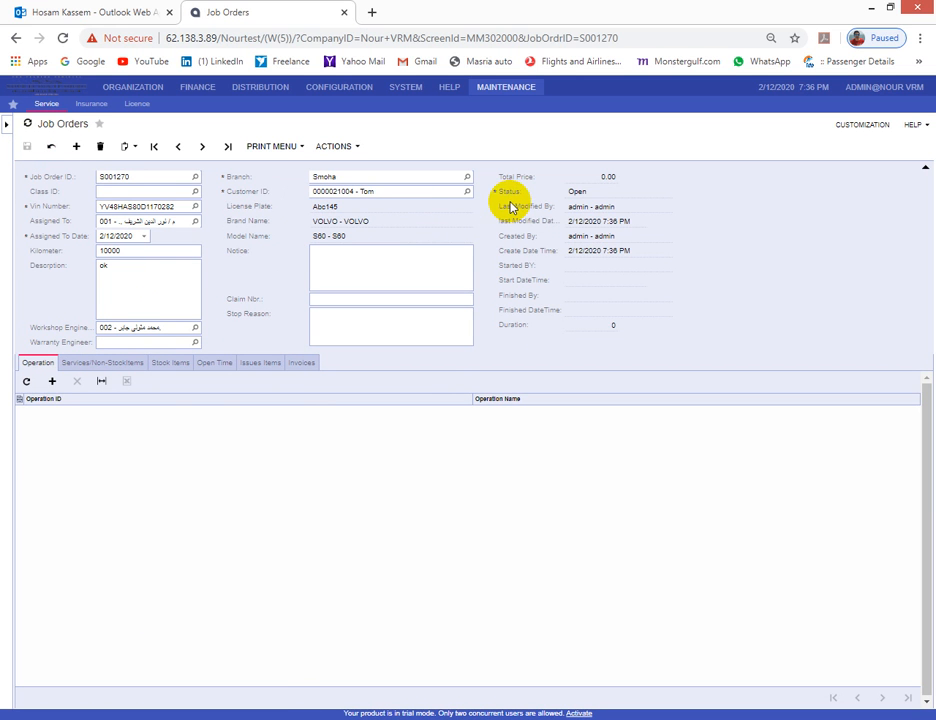
- Review the Open status and 2/12/2020 7:36 PM creation stamp, then show Service navigation
click(575, 191)
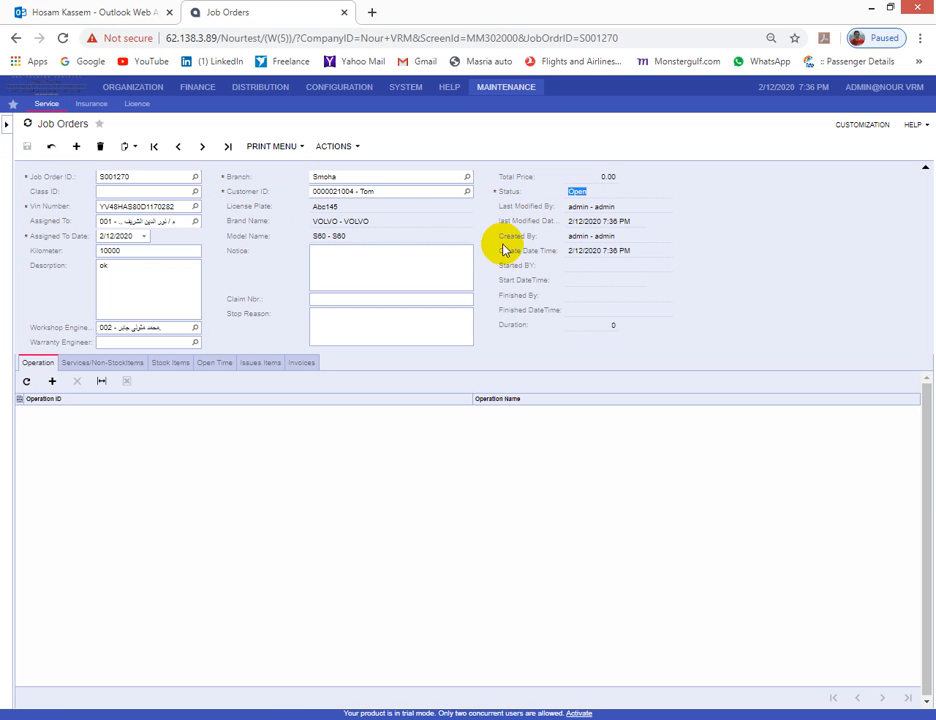
click(590, 236)
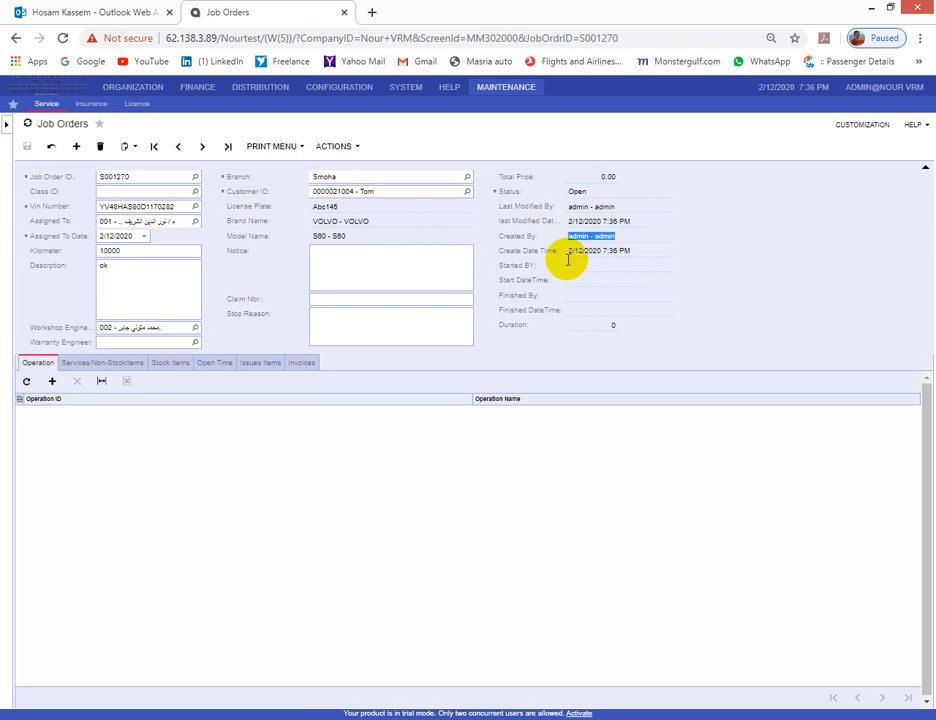
click(612, 252)
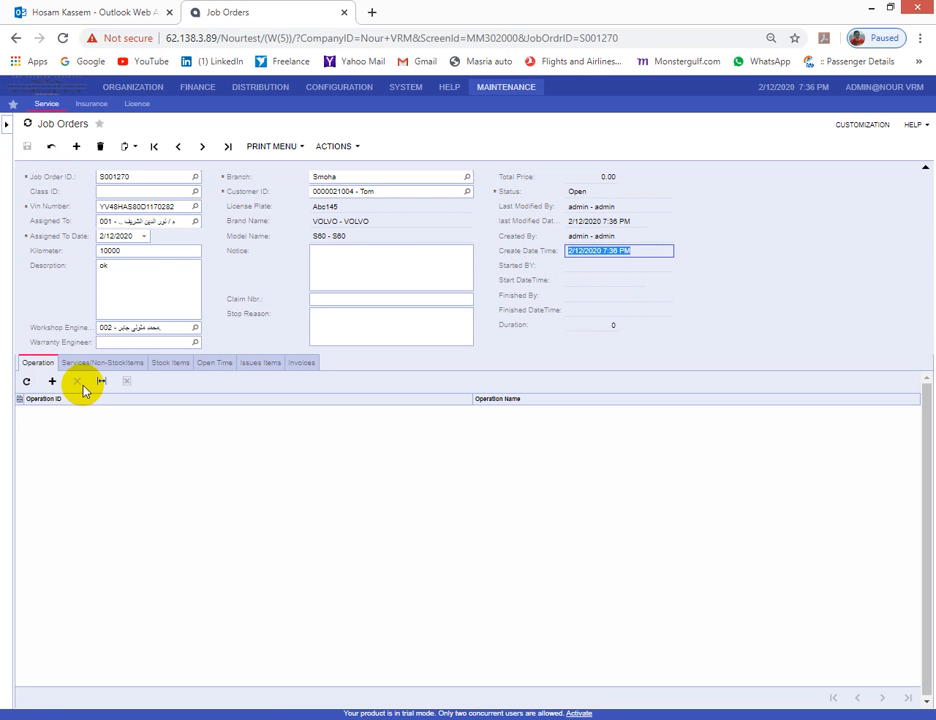
click(7, 125)
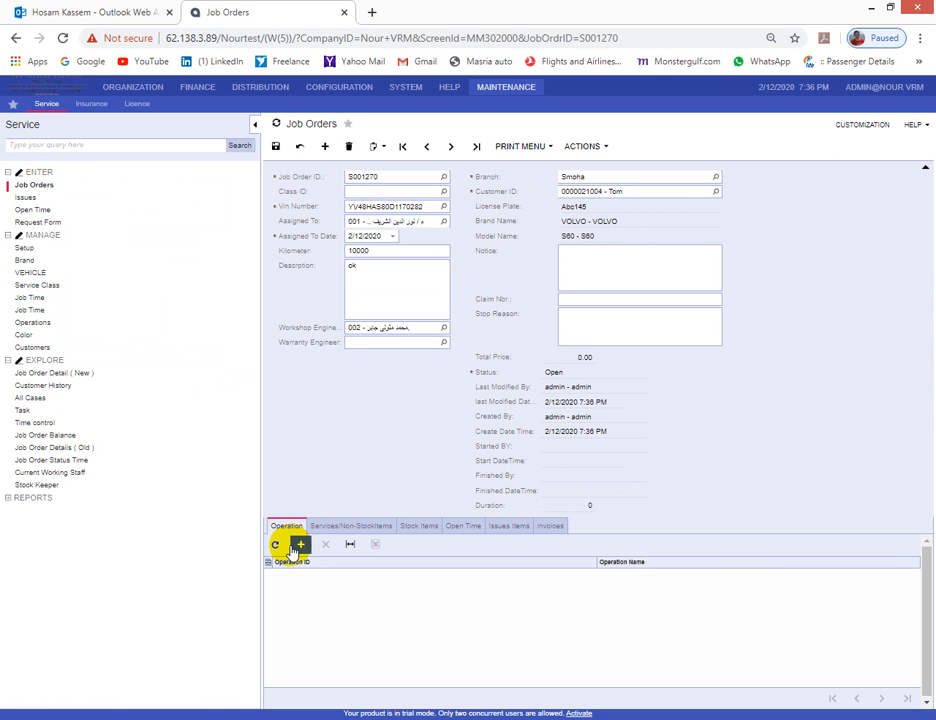
- Open the Operations screen in a new tab and load operation SANTVS1000
right_click(44, 331)
click(52, 348)
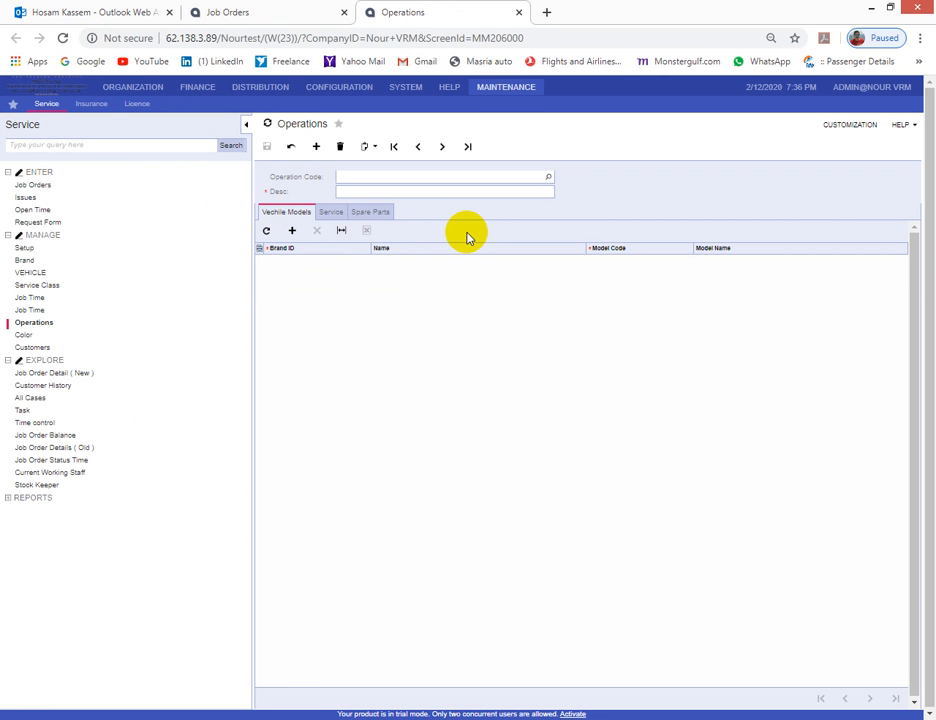
click(549, 180)
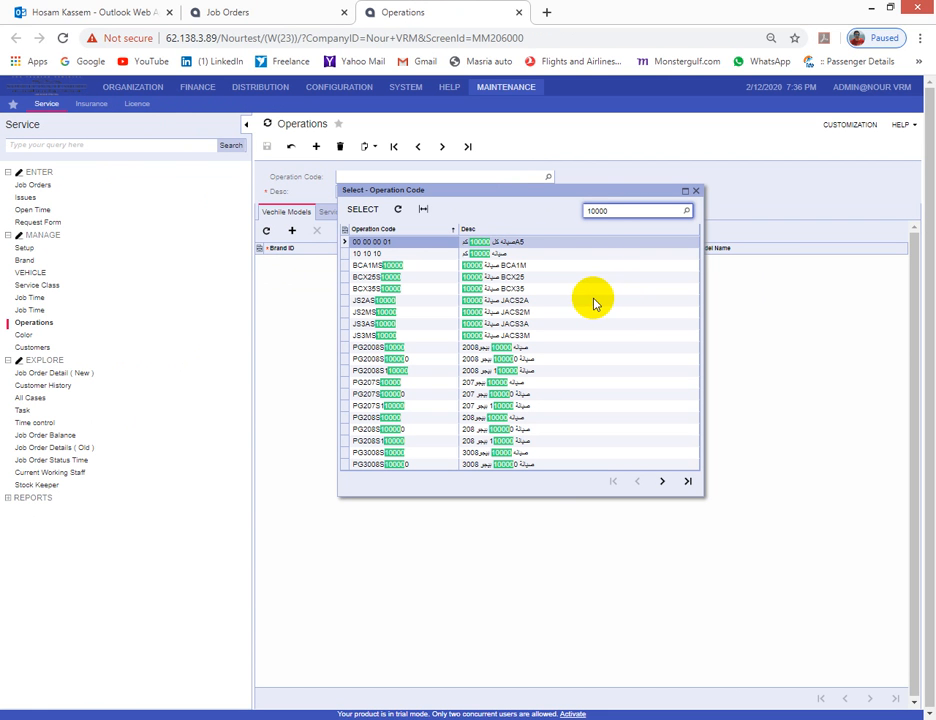
double_click(601, 210)
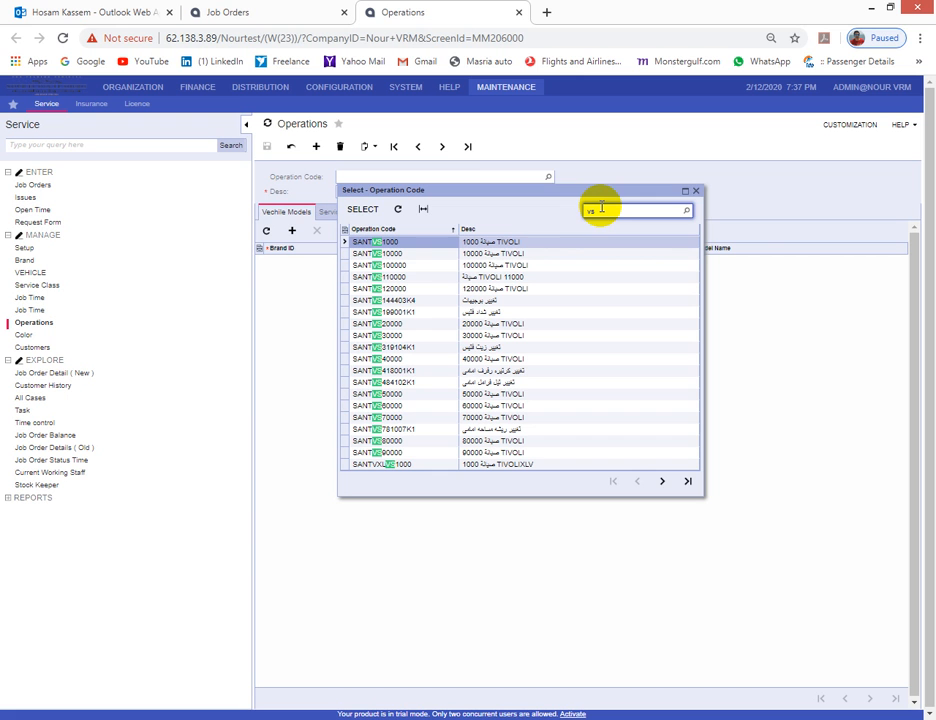
double_click(425, 248)
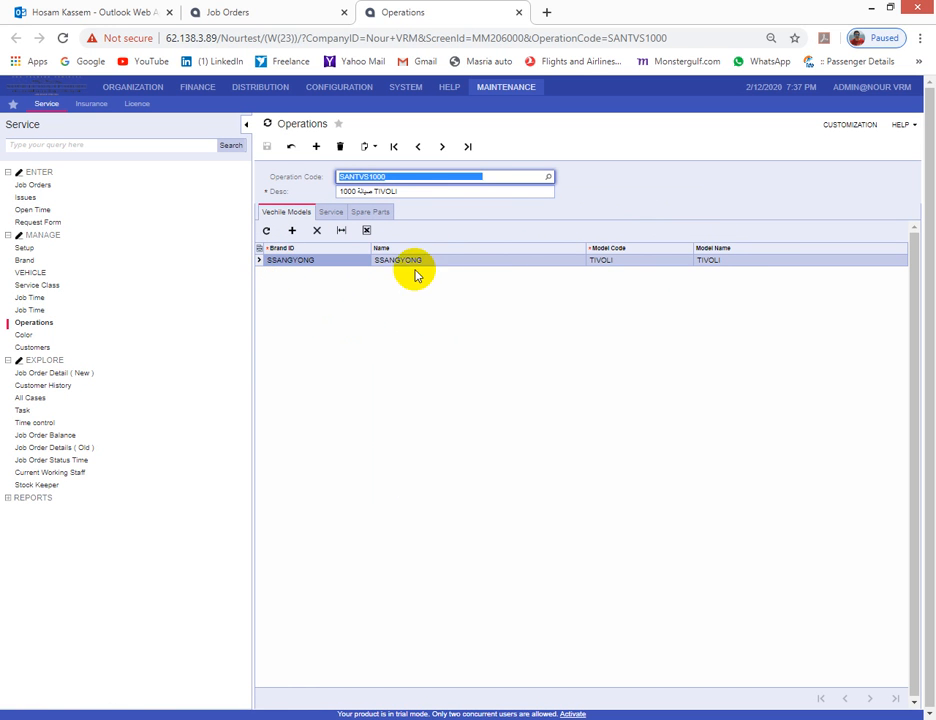
- Review SANTVS1000's TIVOLI service and two spare parts, then return to job order S001270
click(330, 211)
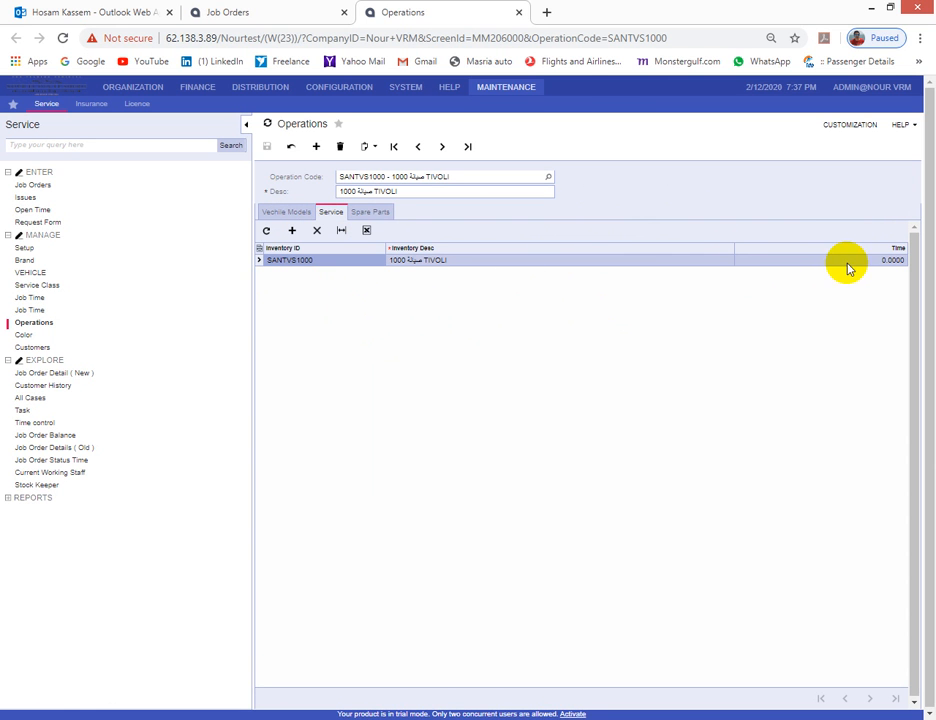
click(370, 211)
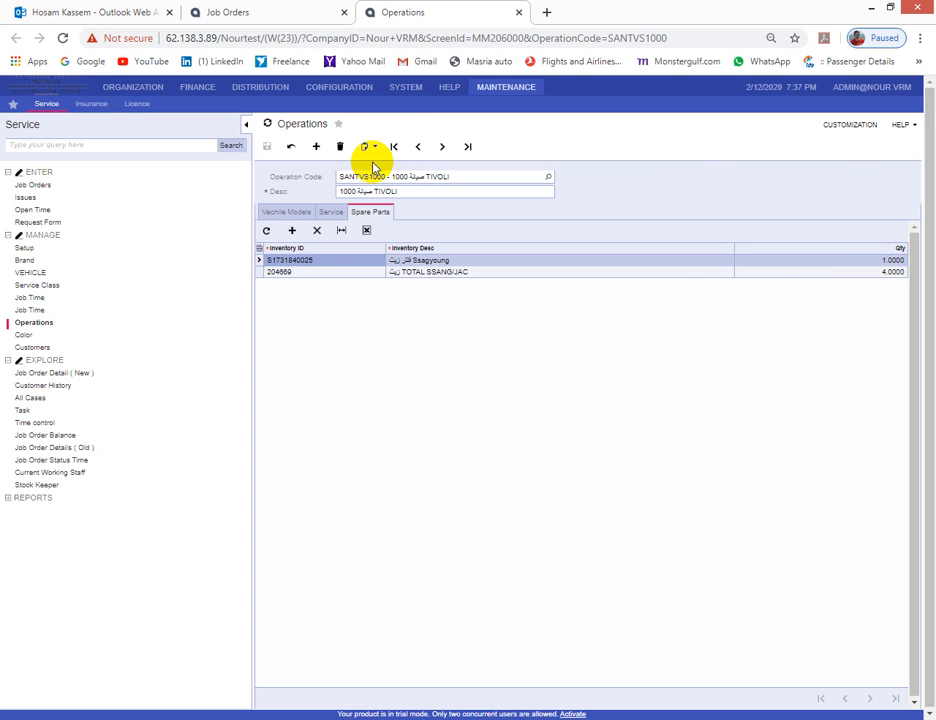
click(261, 12)
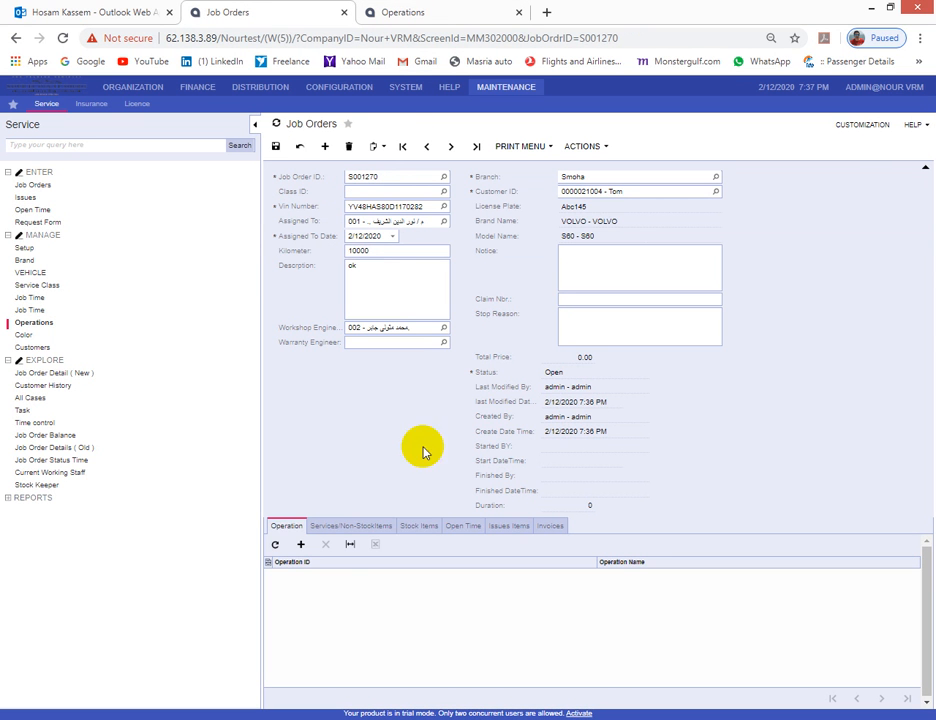
- Add operation VOS60S10000 and save, giving a 560.00 service line and total 1,537.00
click(253, 123)
click(52, 381)
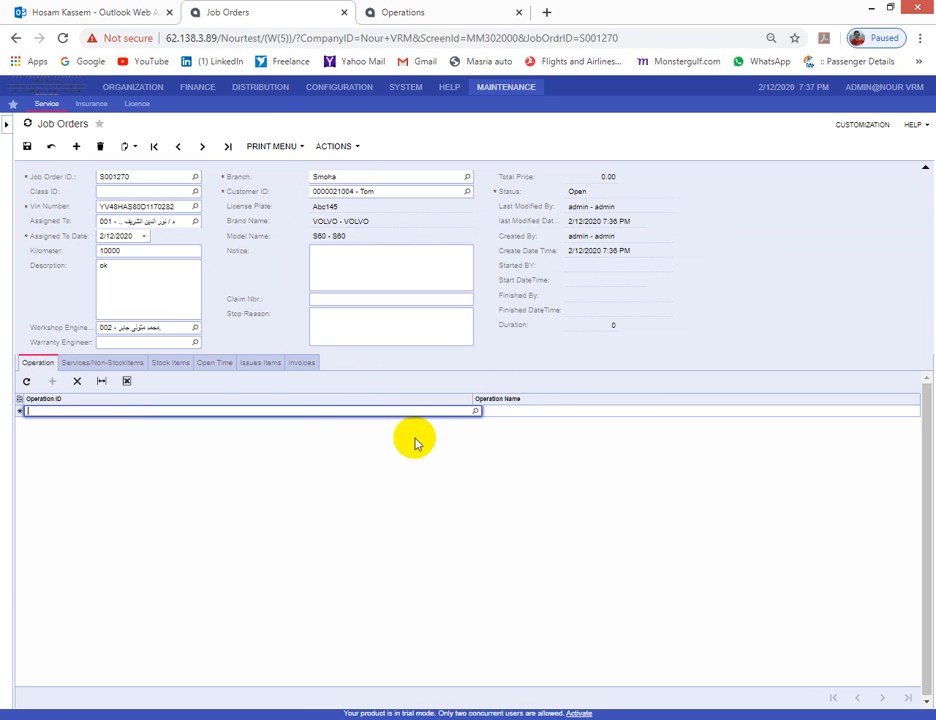
click(474, 410)
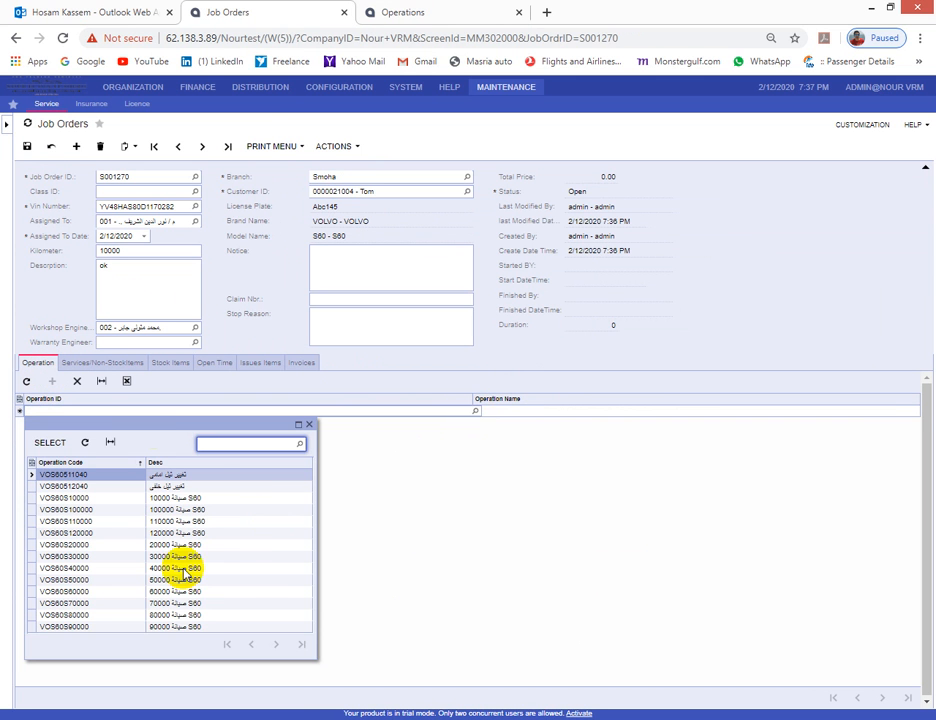
drag(160, 425, 421, 410)
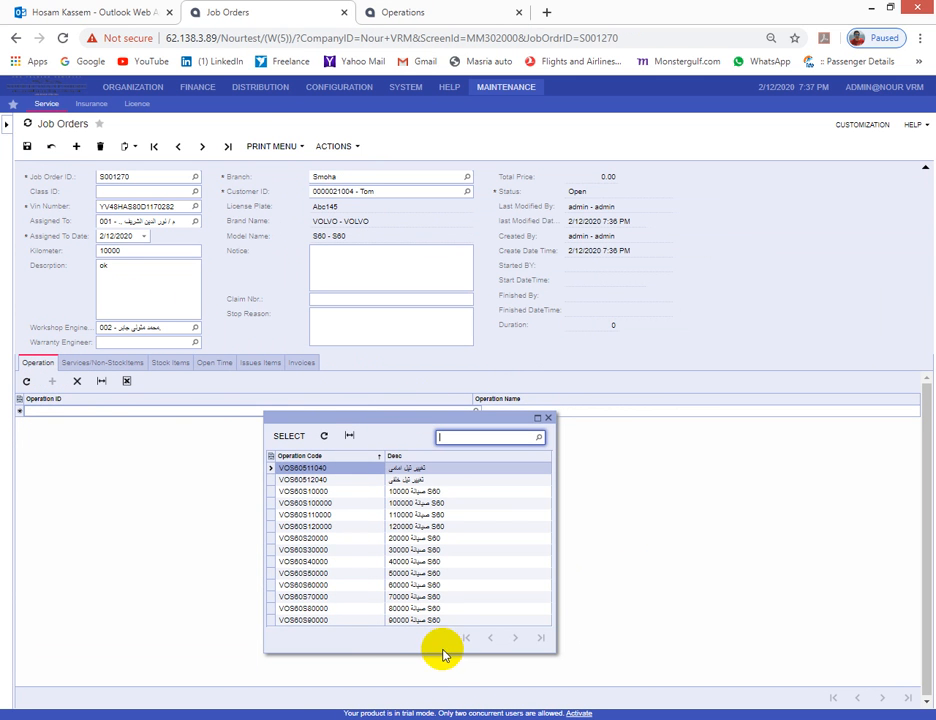
drag(442, 652, 445, 672)
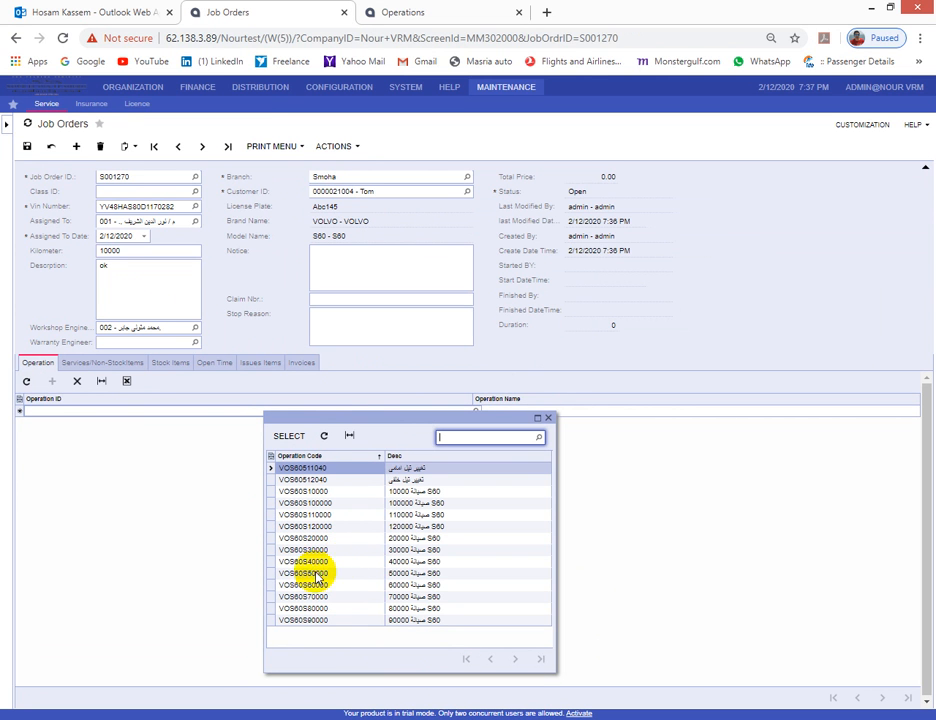
double_click(339, 493)
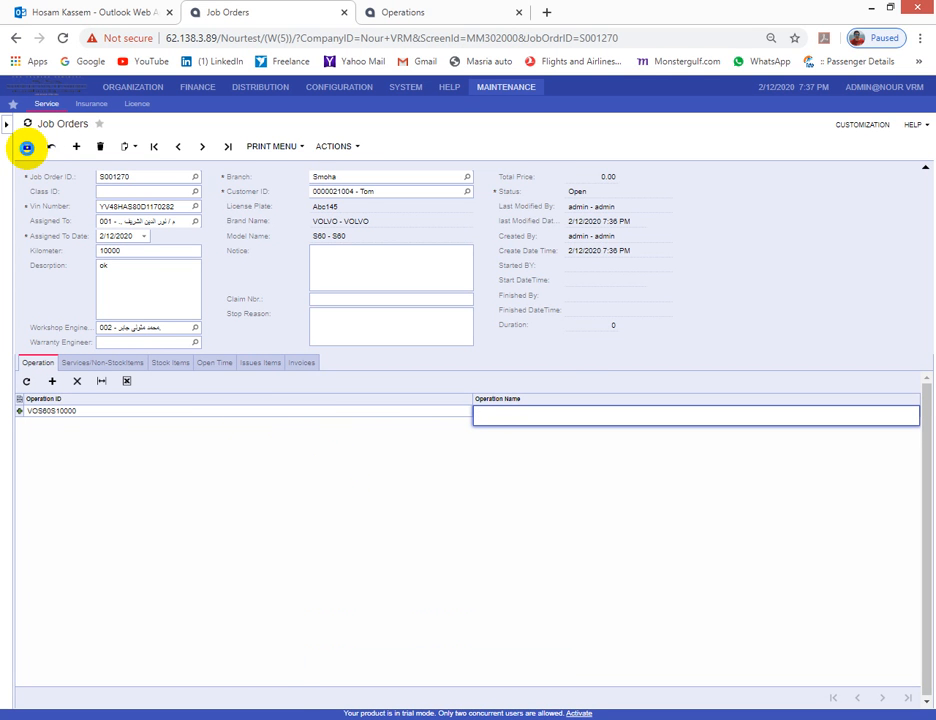
click(27, 148)
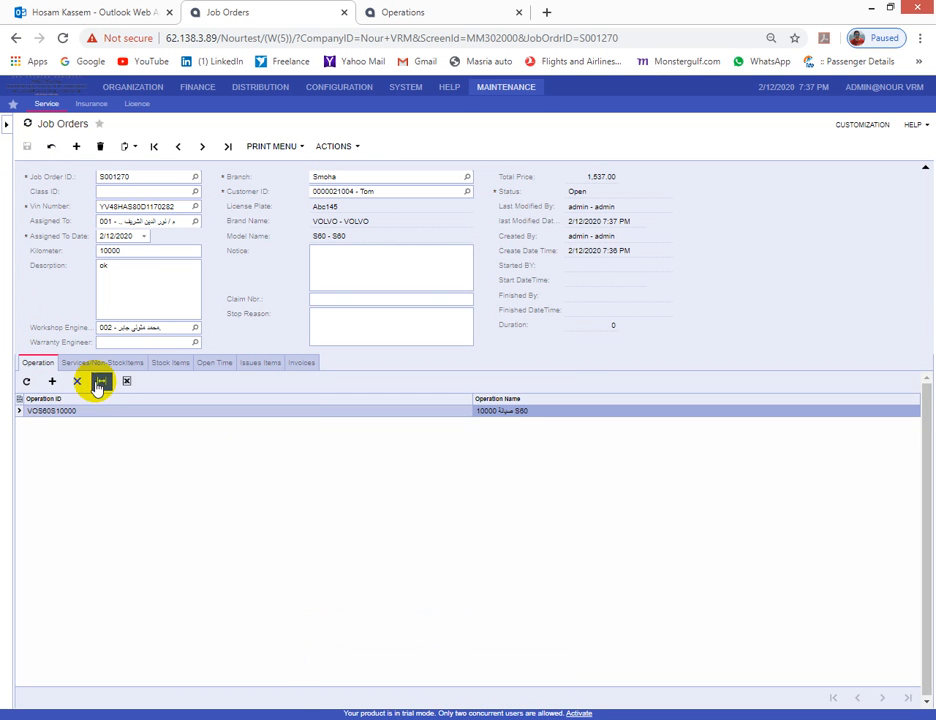
click(102, 362)
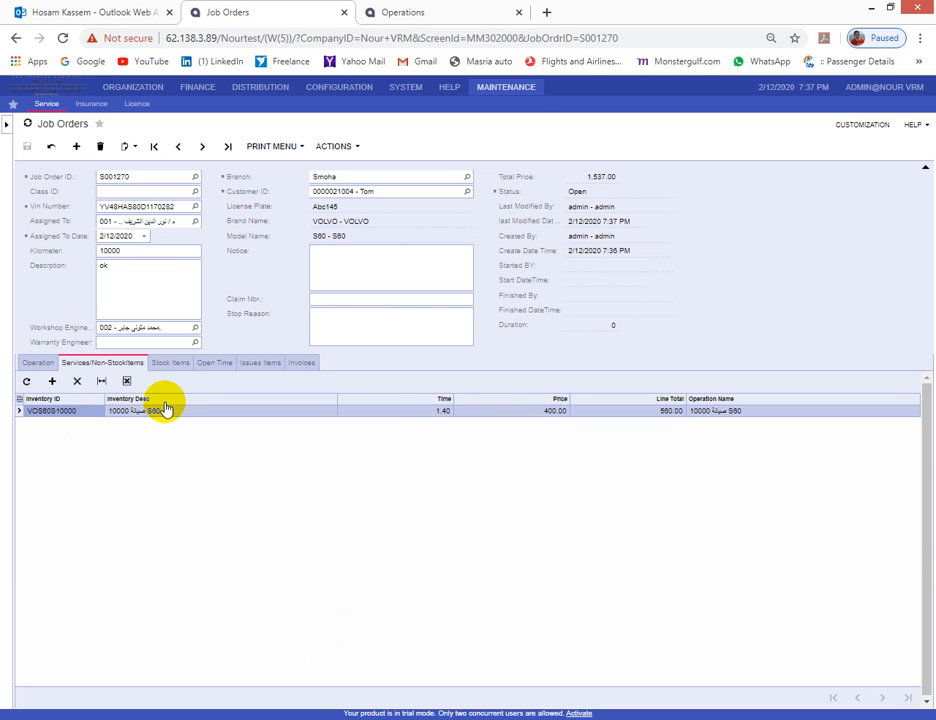
- Check stock parts: S60 oil filter at 237.00 and 4 TOTAL VOLVO oil at 740.00
click(172, 362)
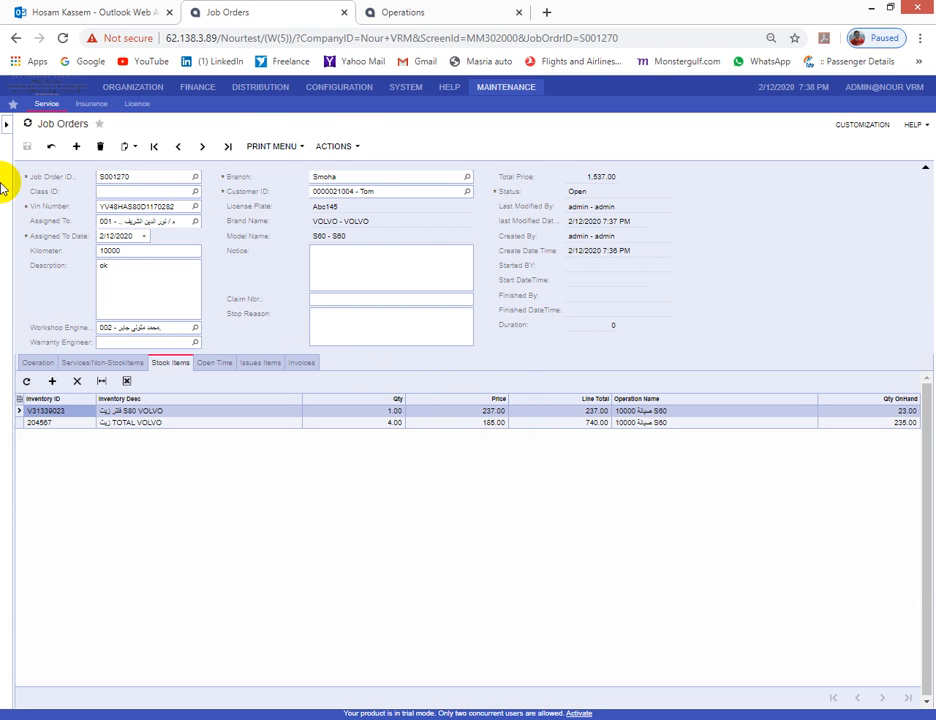
click(6, 123)
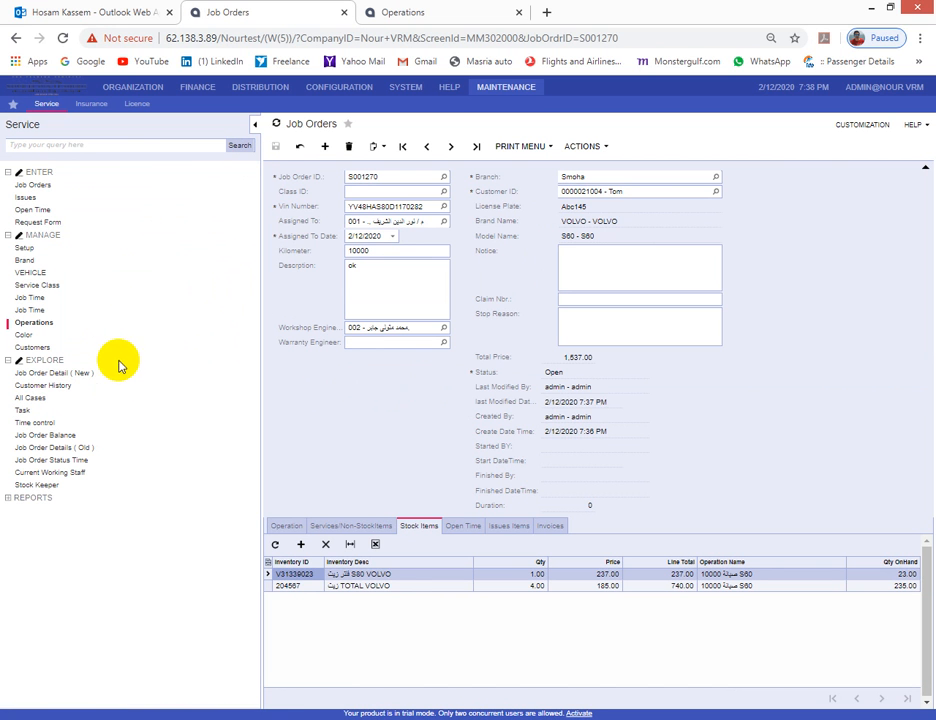
- Open the Stock Keeper inquiry in a new tab at full window width
right_click(24, 488)
click(50, 508)
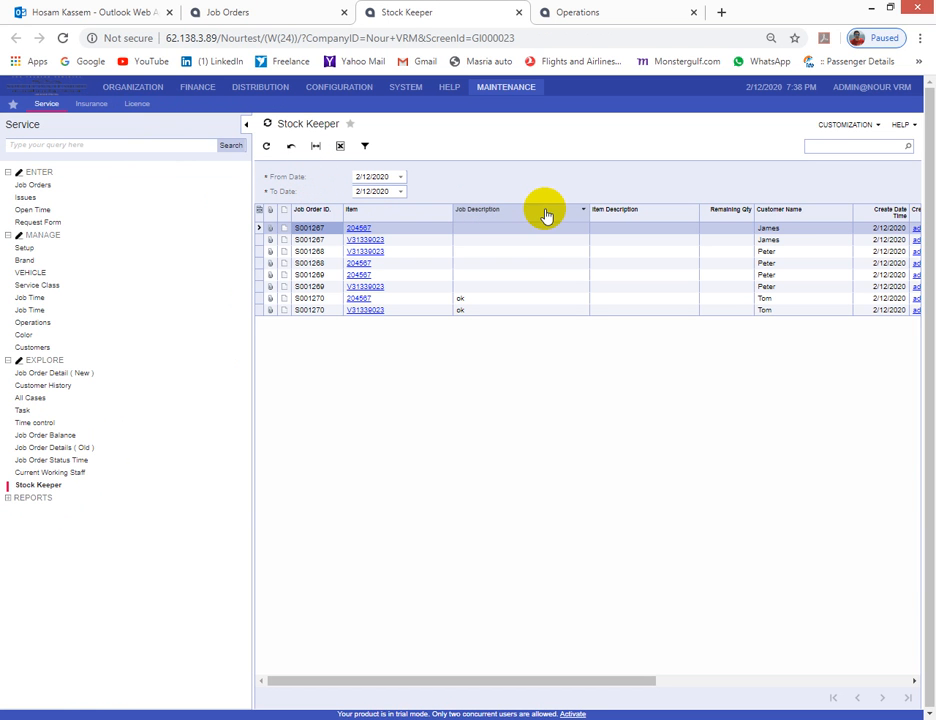
click(246, 124)
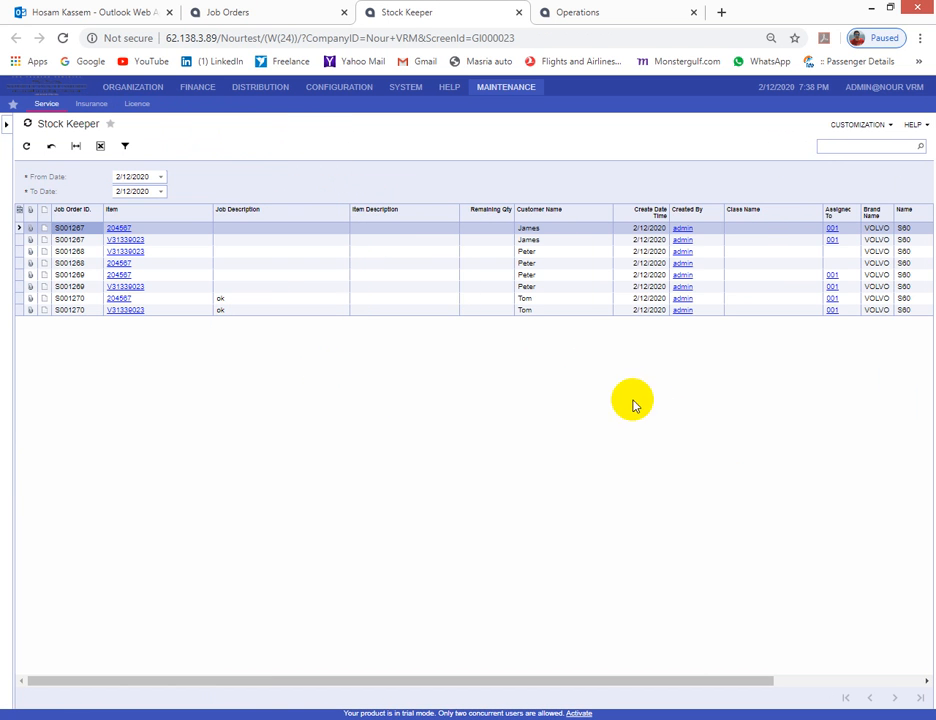
drag(683, 678, 616, 705)
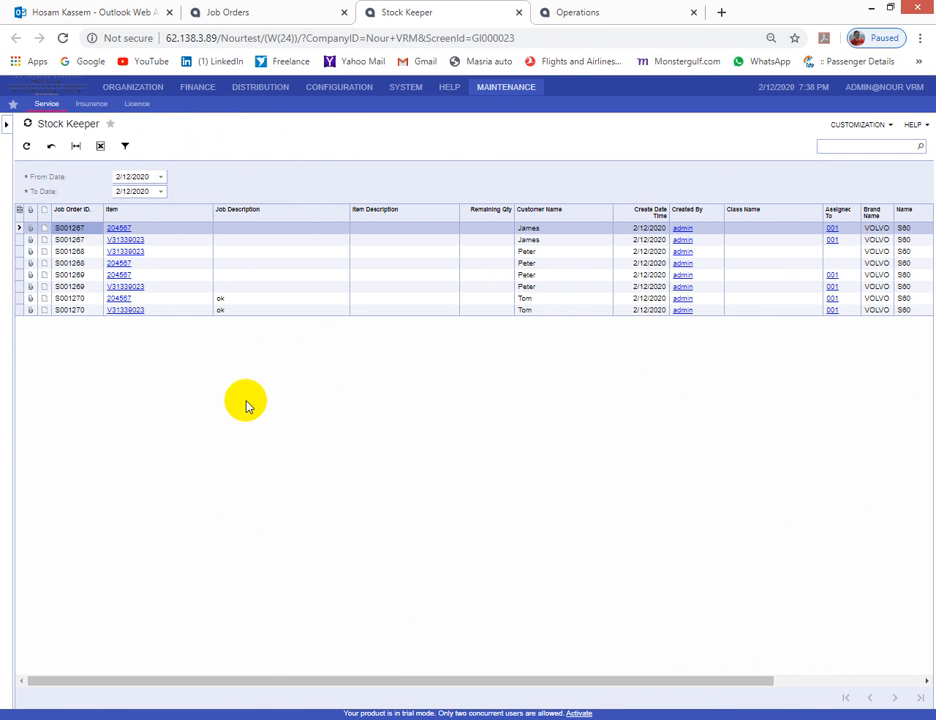
- Select S001270's part lines 204567 and V31339023, then return to the job order
click(252, 12)
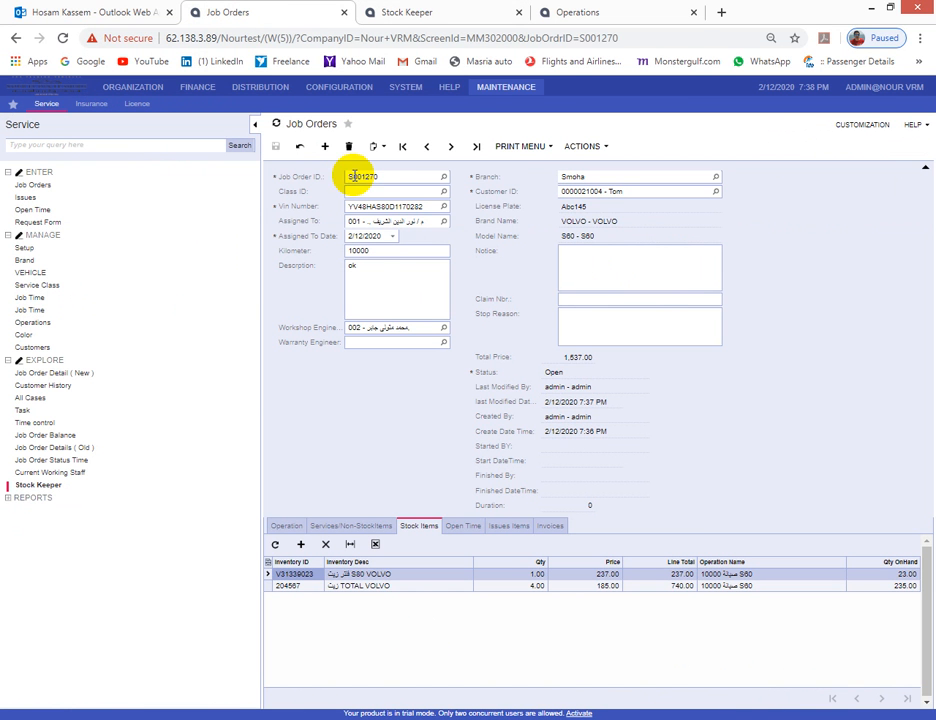
click(400, 12)
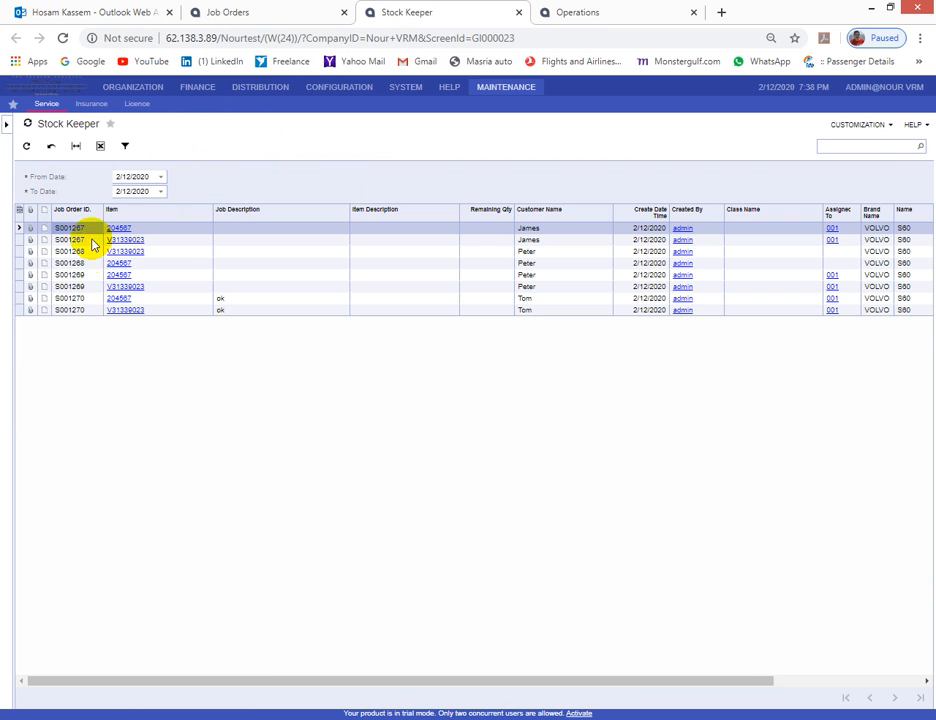
click(87, 300)
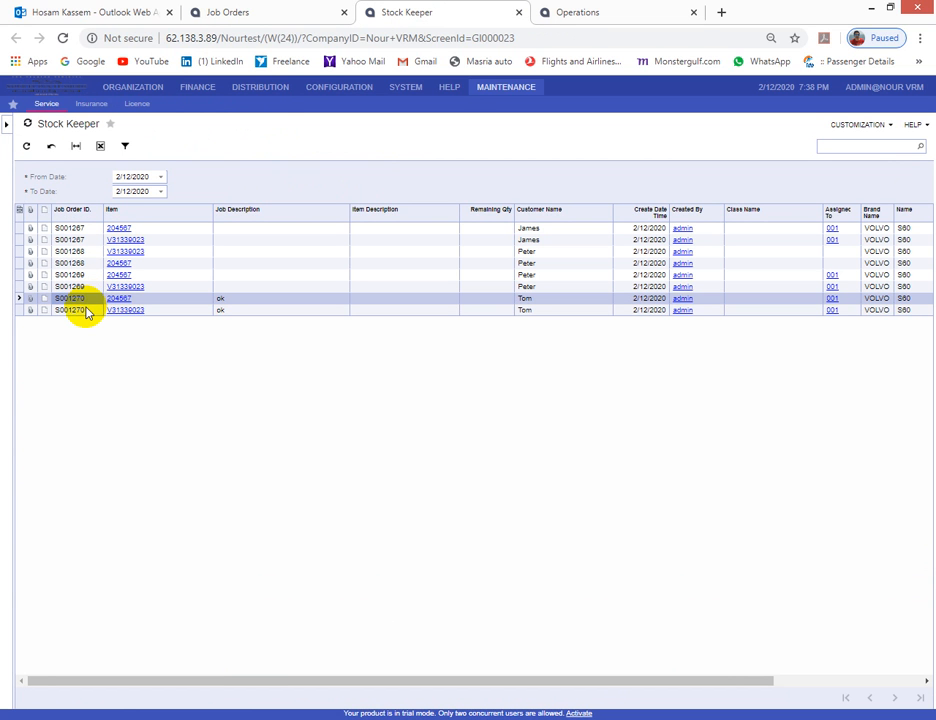
click(87, 310)
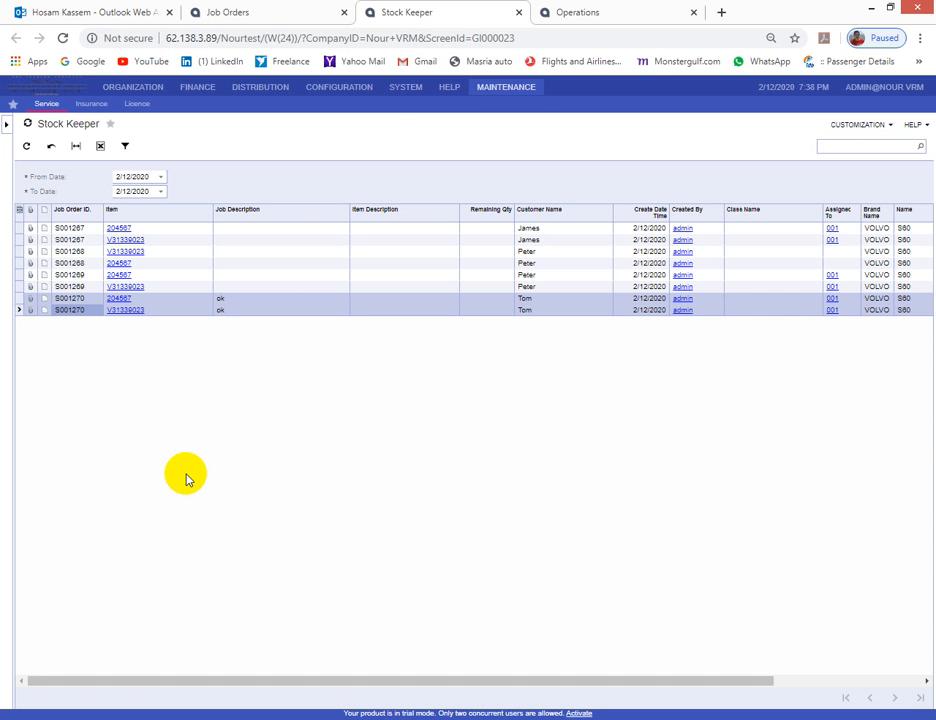
click(282, 10)
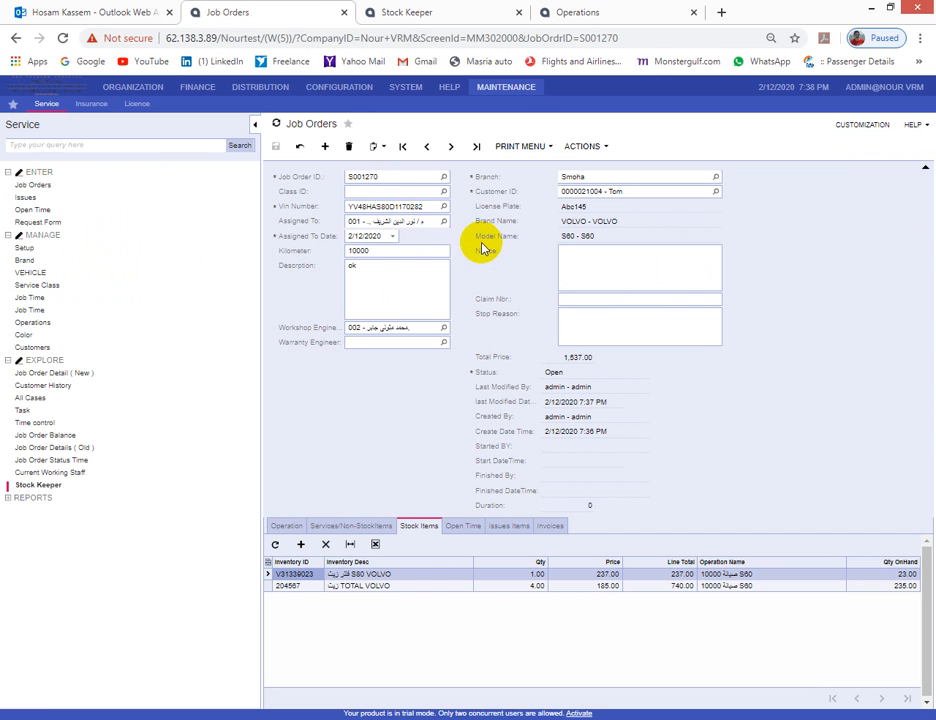
- Open a new Issues form in a separate tab and browse its job order lookup
right_click(26, 205)
click(63, 220)
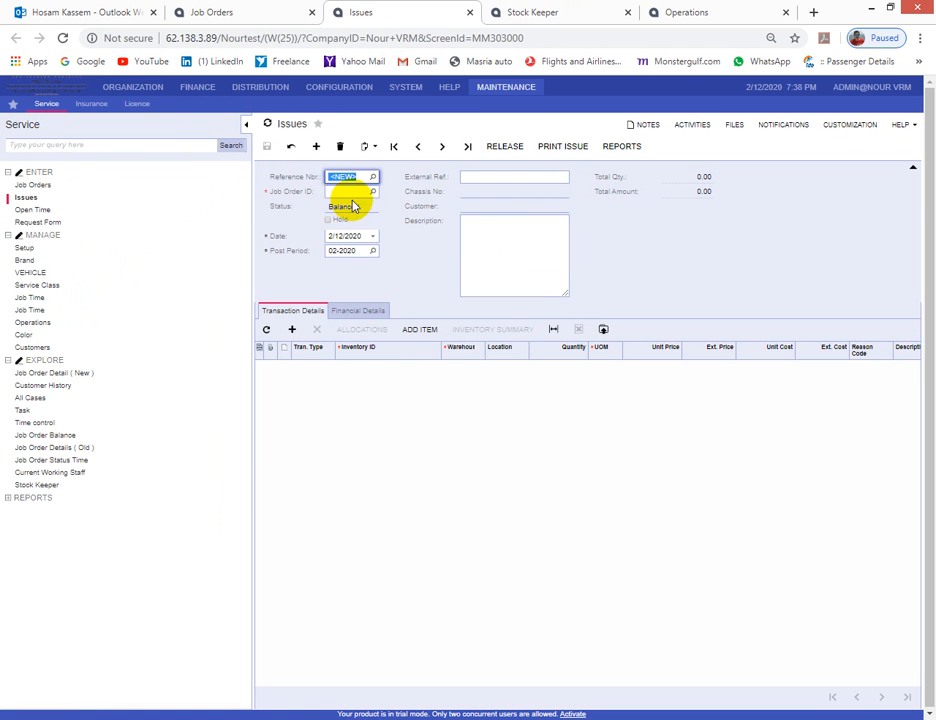
click(372, 191)
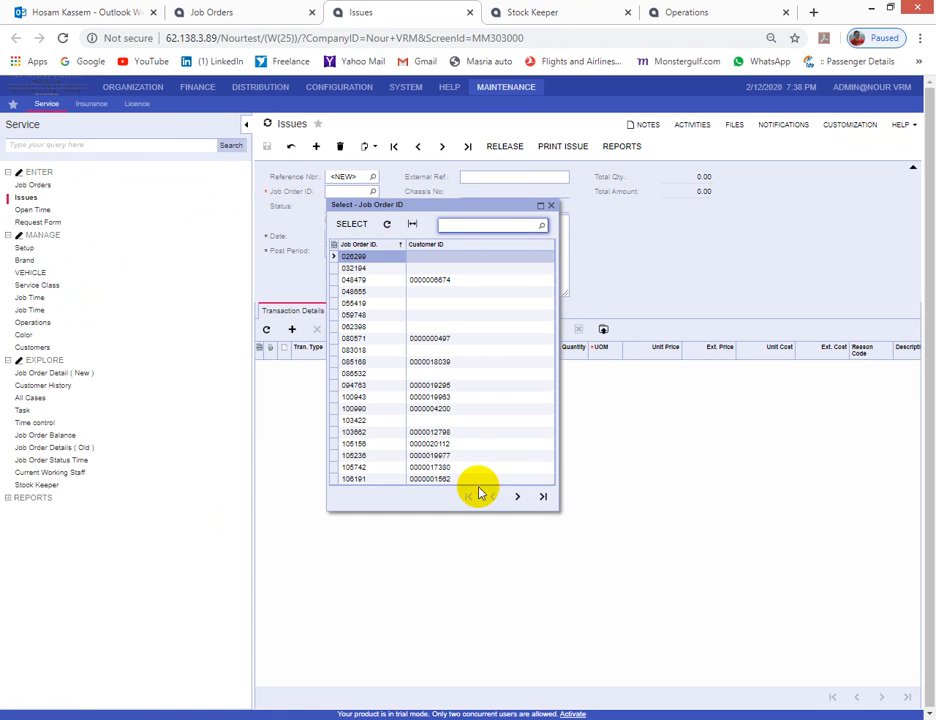
click(542, 497)
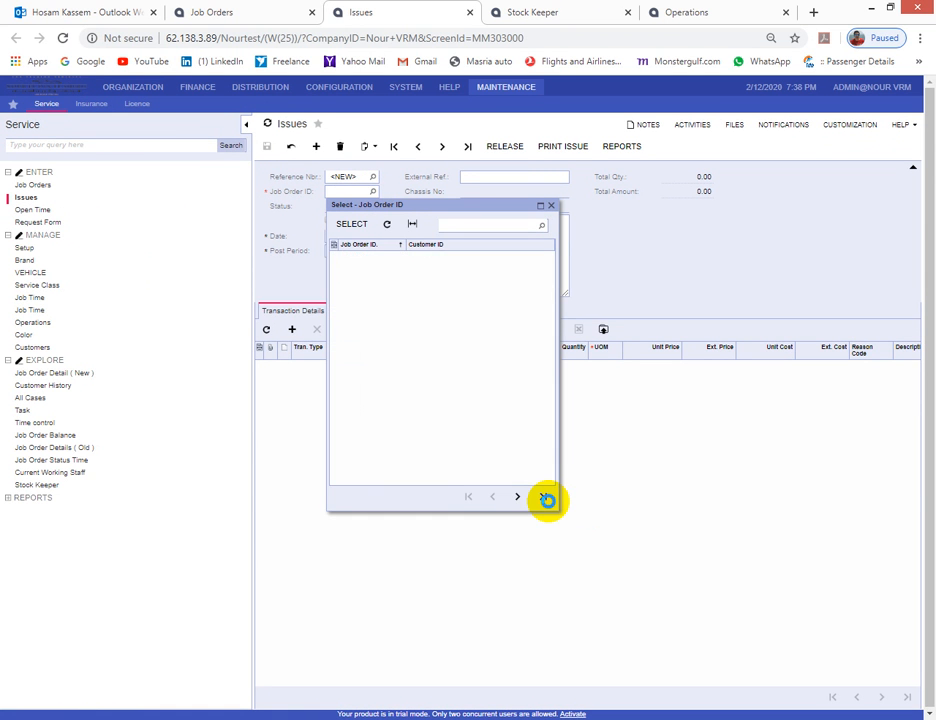
- Search the Issues job order lookup for S001270, find it missing, and go back to the job order
click(236, 11)
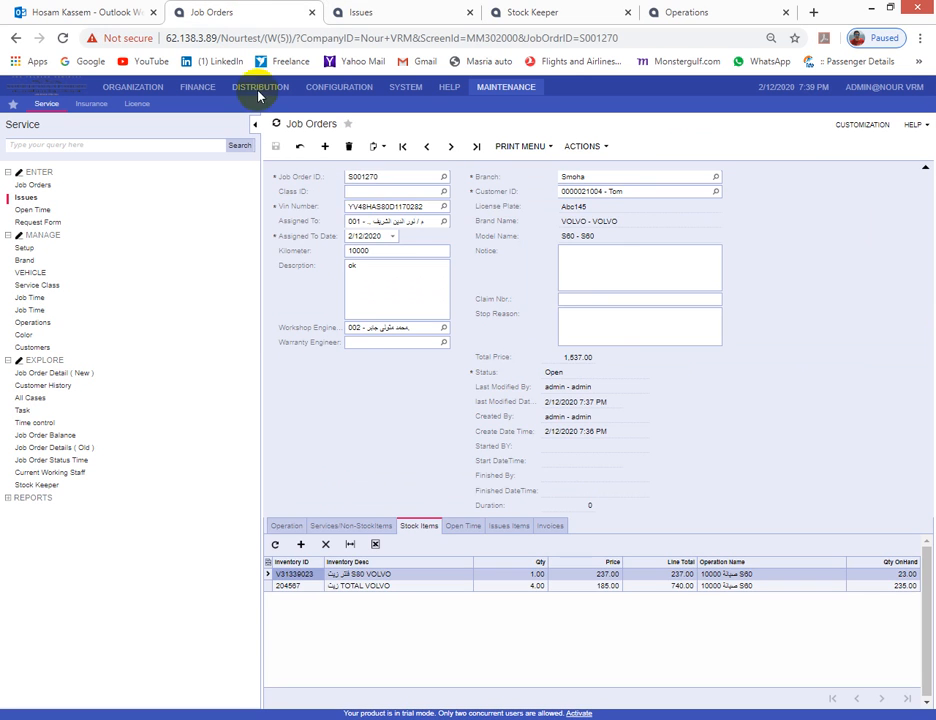
double_click(372, 178)
key(ctrl+c)
click(380, 13)
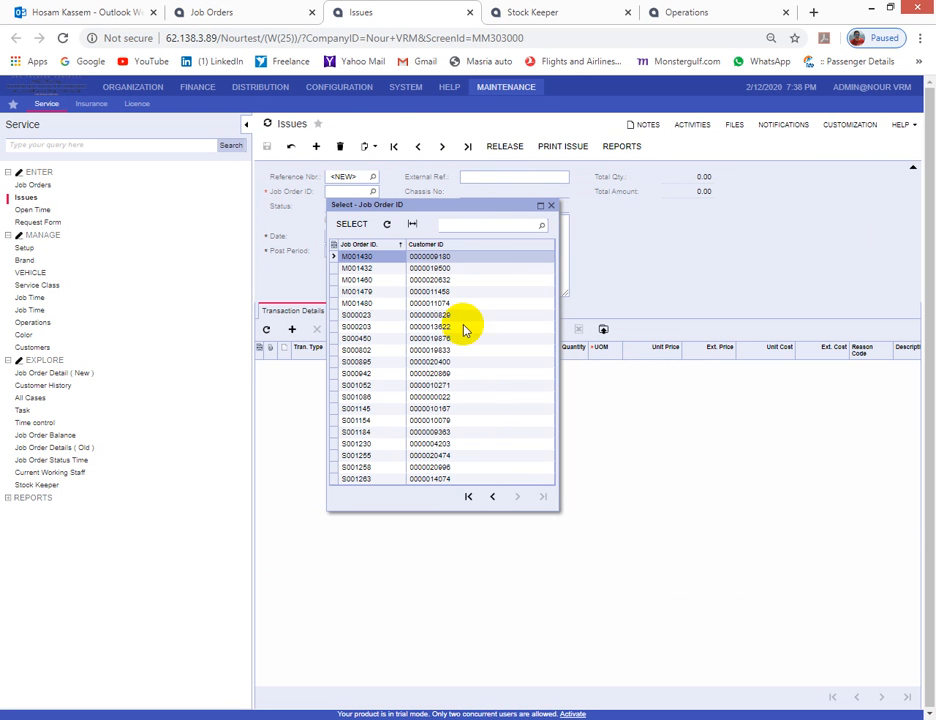
click(453, 224)
key(ctrl+v)
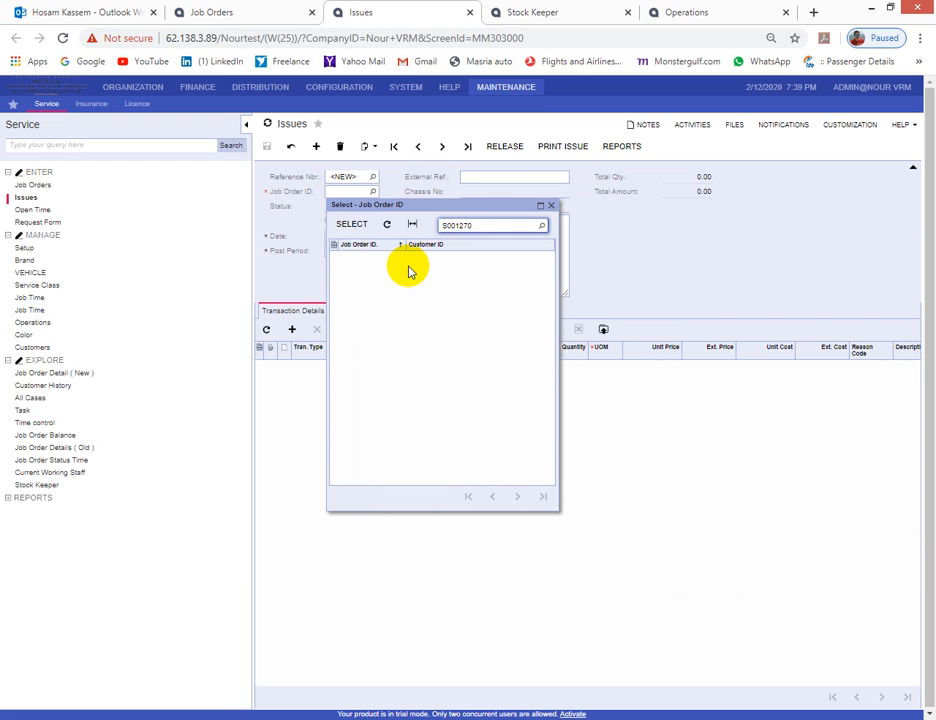
click(550, 205)
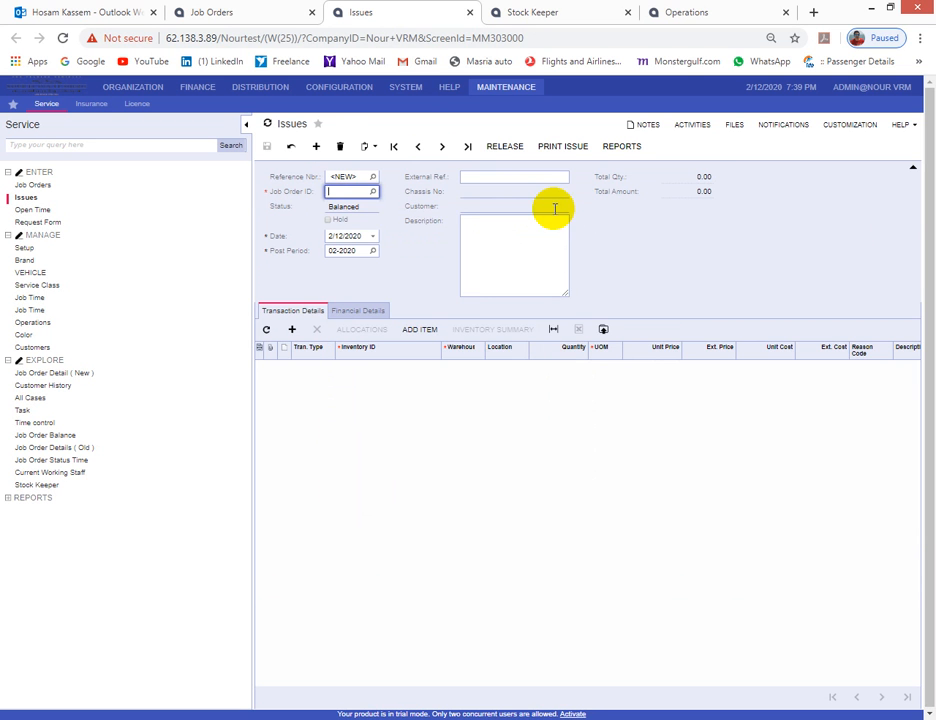
click(226, 11)
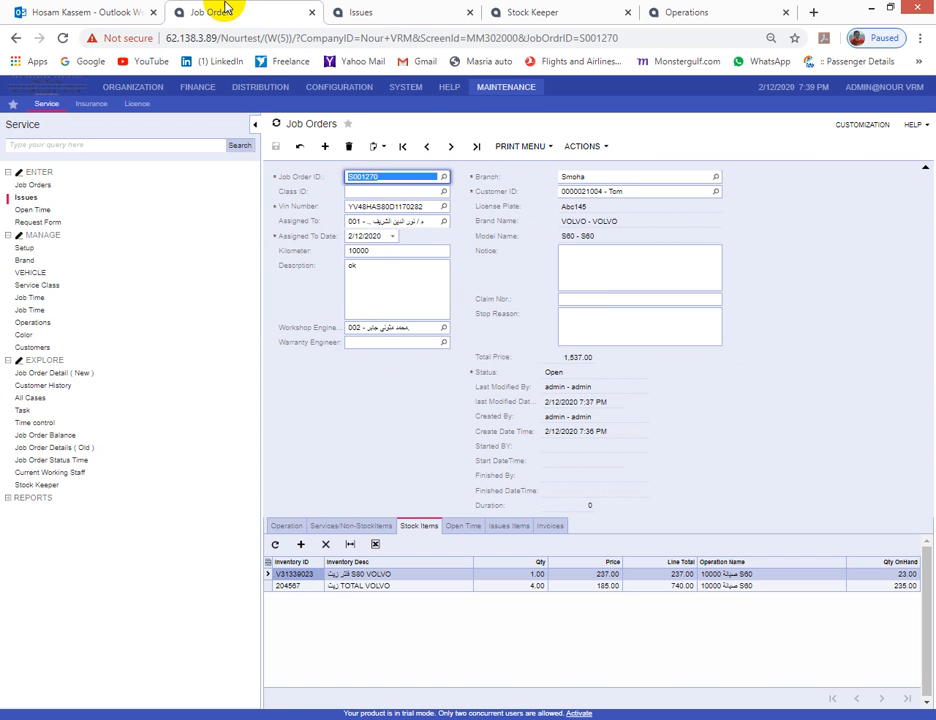
click(557, 373)
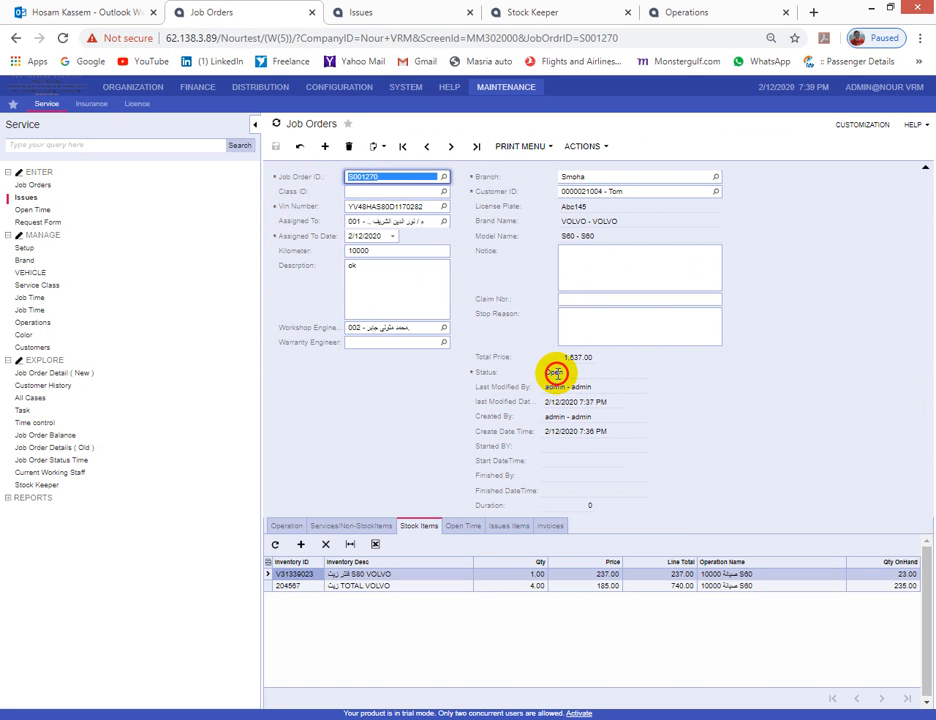
- Start job order S001270 from Actions so it reads Started at 2/12/2020 7:39 PM
click(585, 149)
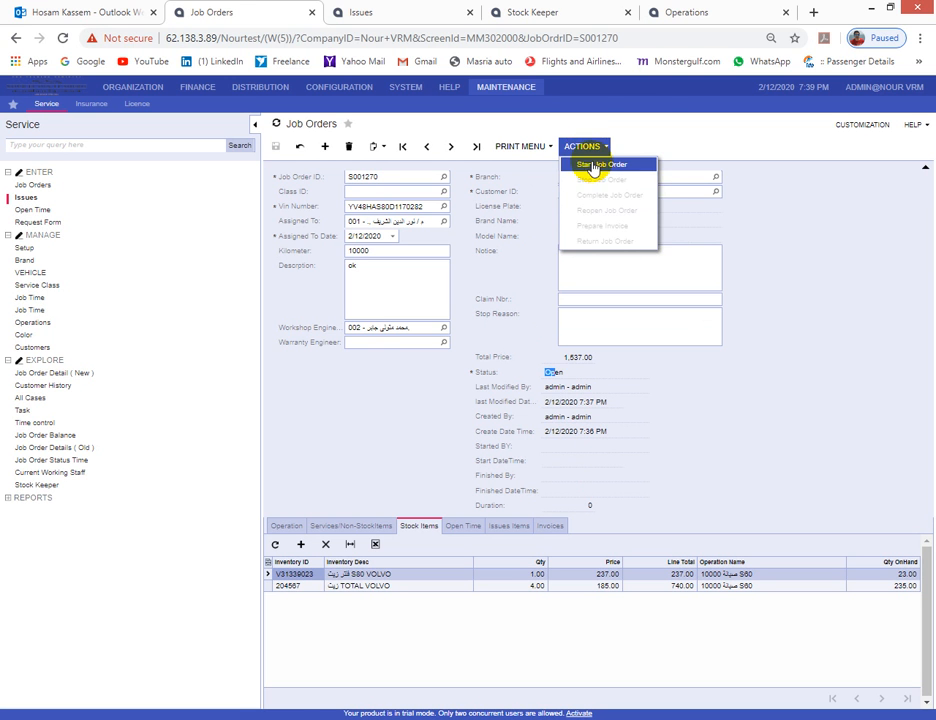
click(597, 164)
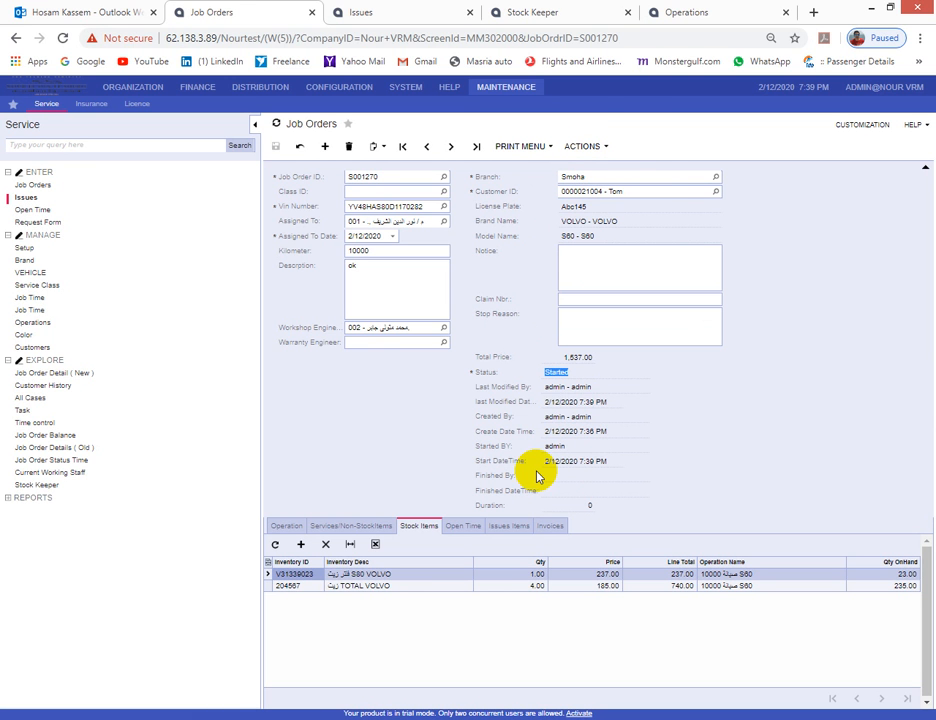
click(386, 12)
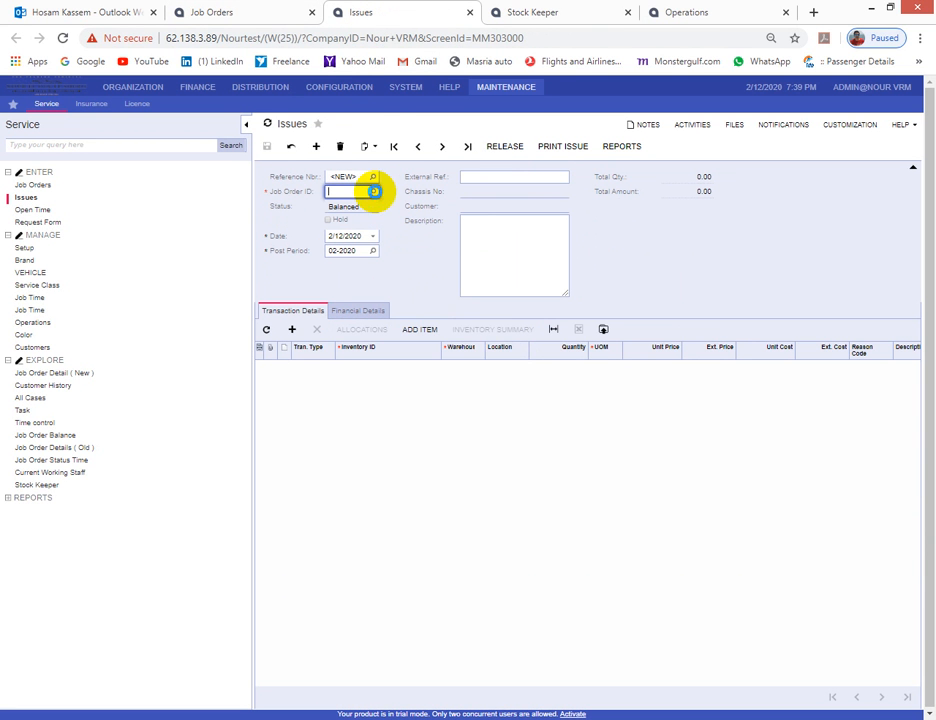
- Issue to job order S001270 a line for item 204567 from warehouse 1003, quantity 4
click(373, 191)
text(301270)
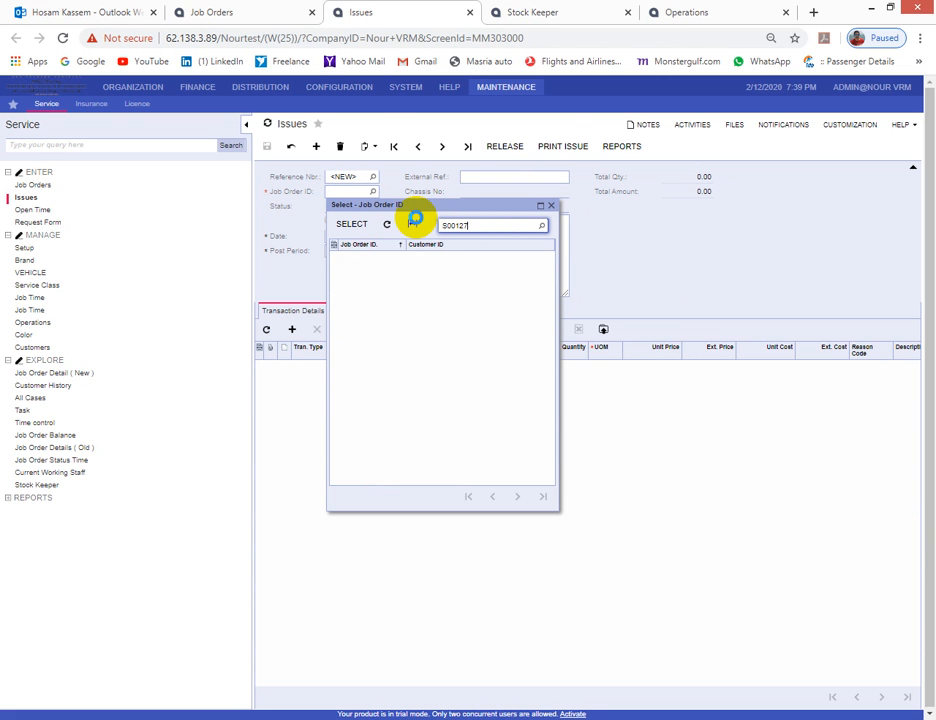
text(0)
click(353, 224)
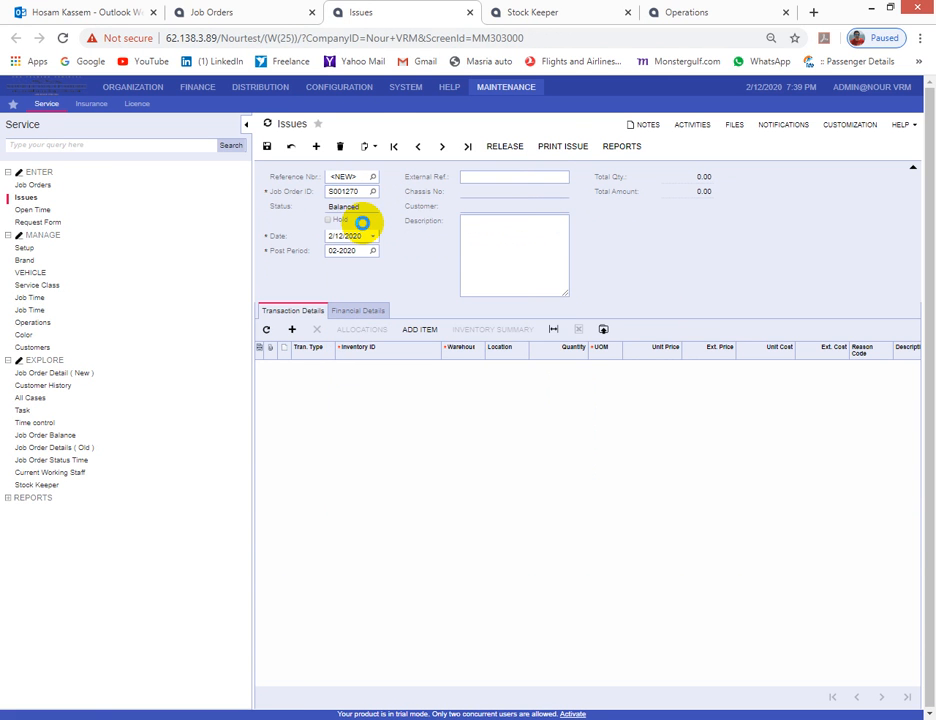
click(292, 329)
click(372, 367)
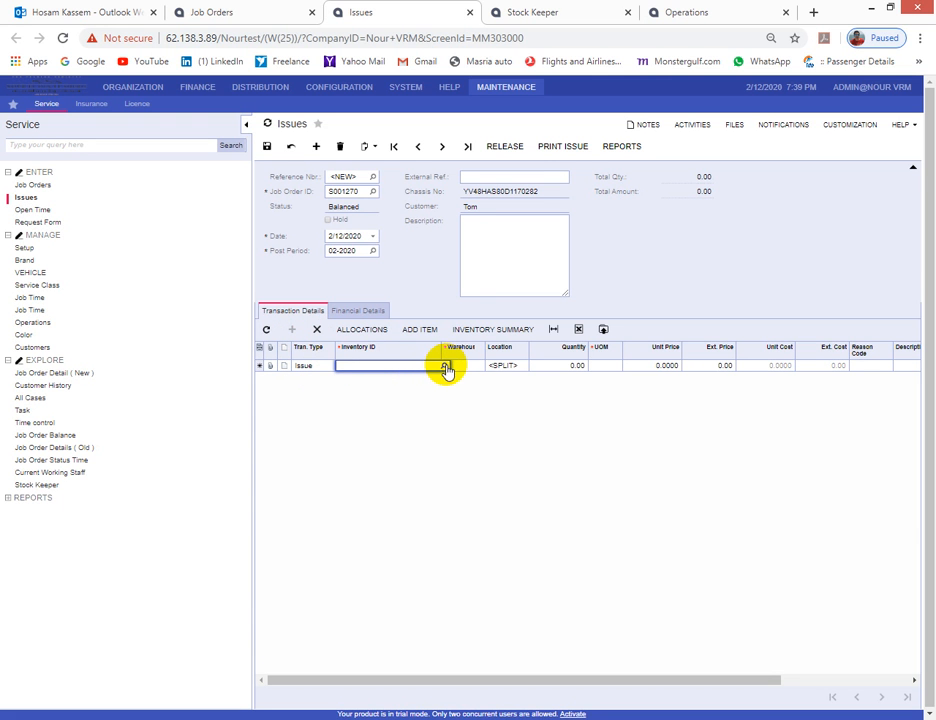
click(444, 365)
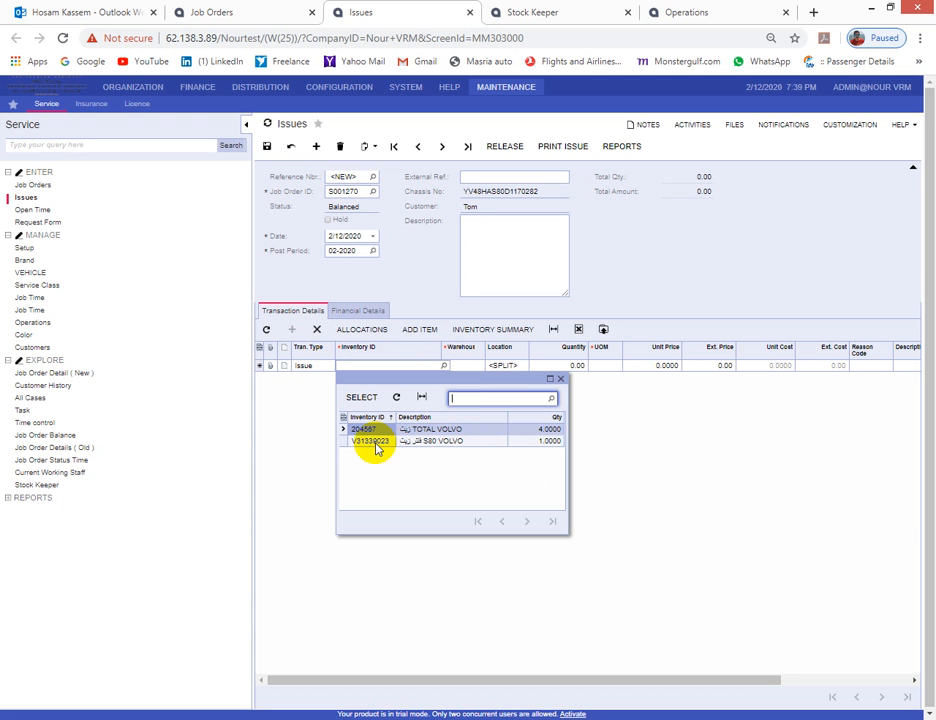
double_click(543, 432)
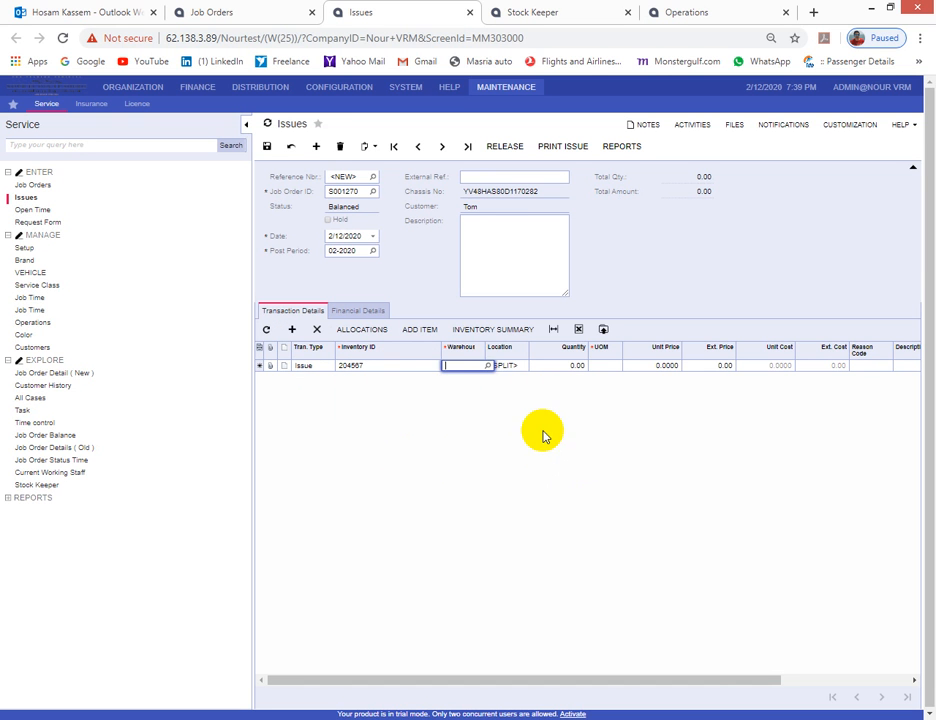
click(487, 365)
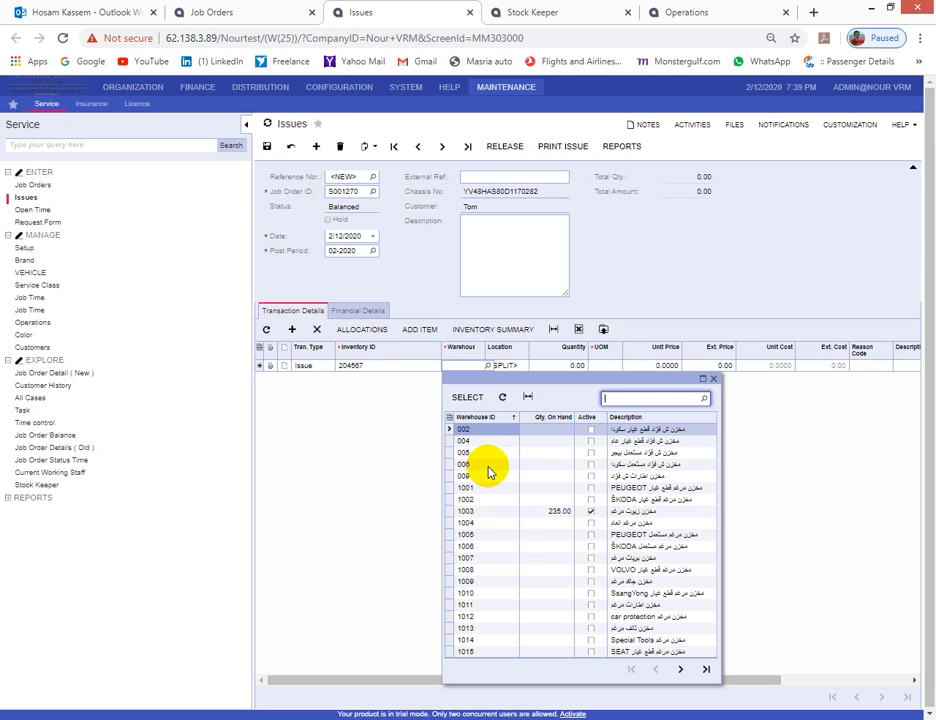
double_click(539, 508)
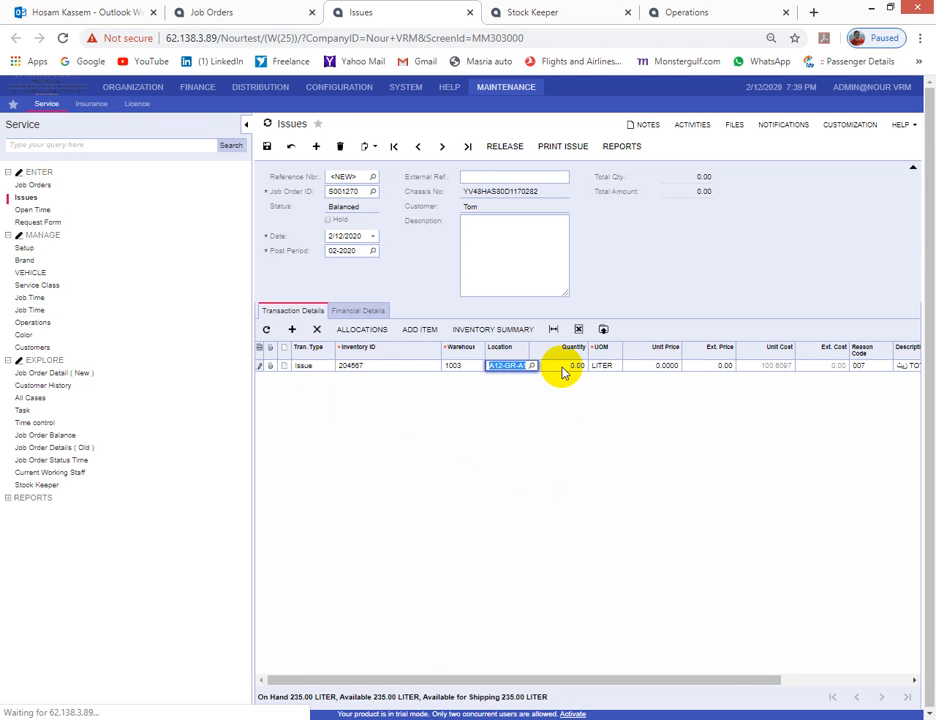
key(Tab)
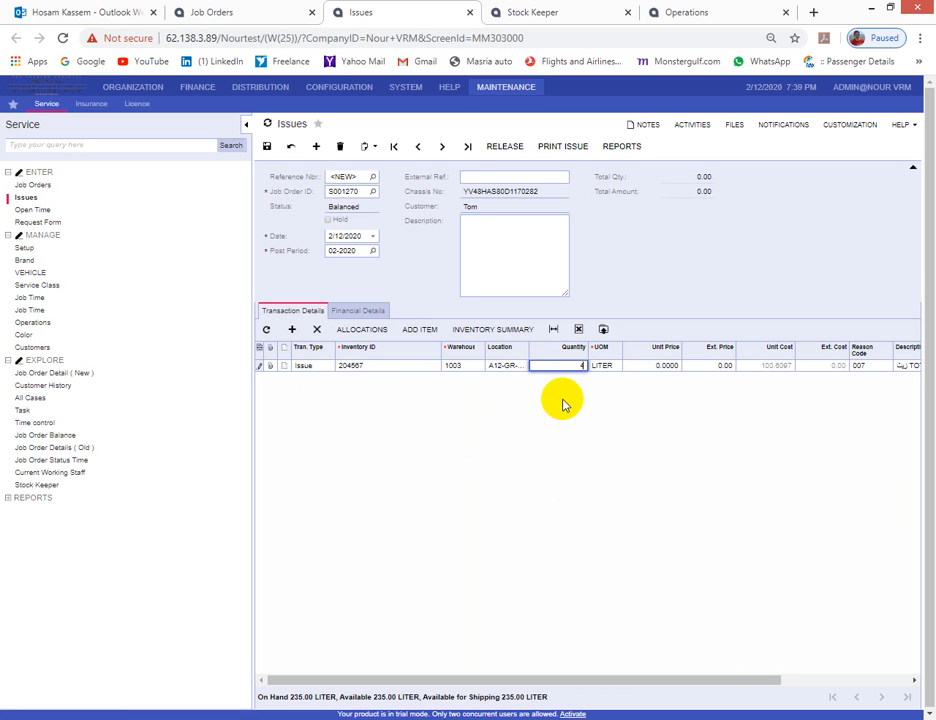
click(294, 329)
- Add a second issue line for V31339023 from warehouse 1008, quantity 1
click(365, 377)
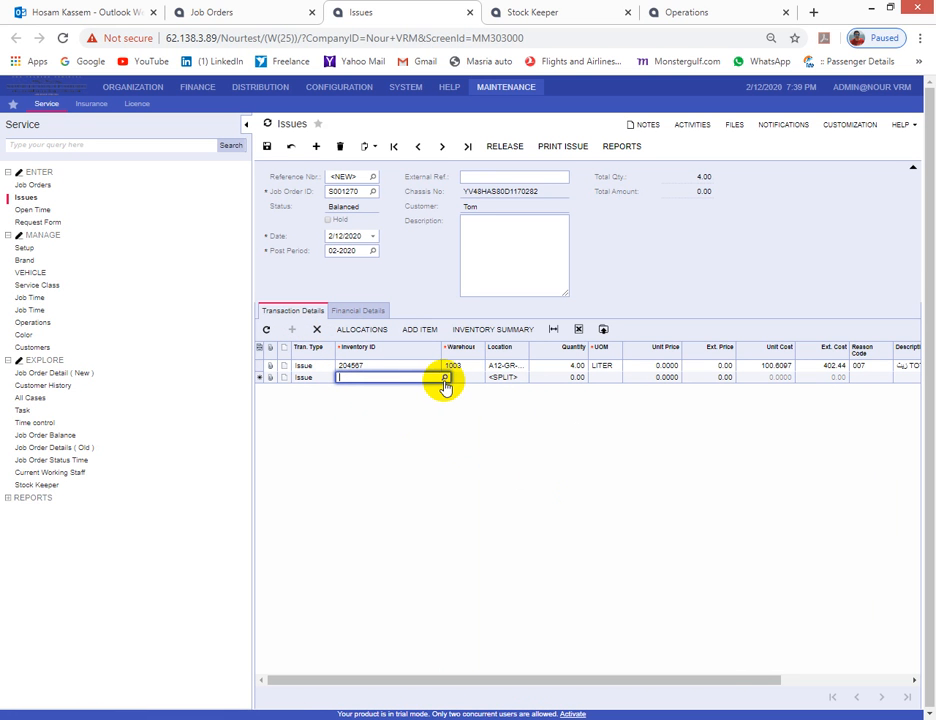
click(446, 380)
double_click(518, 455)
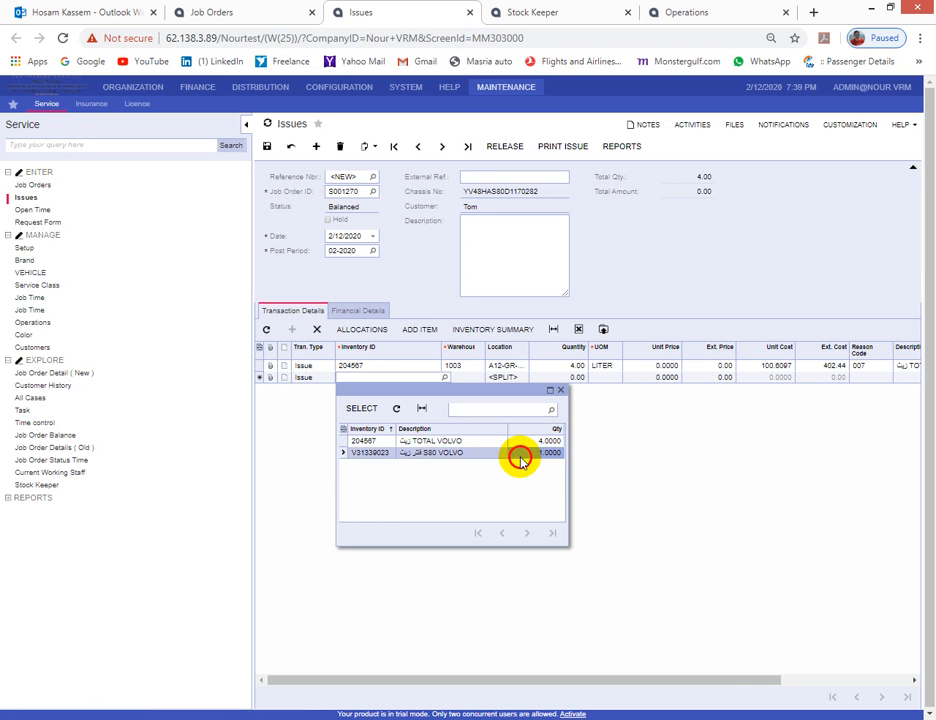
click(489, 379)
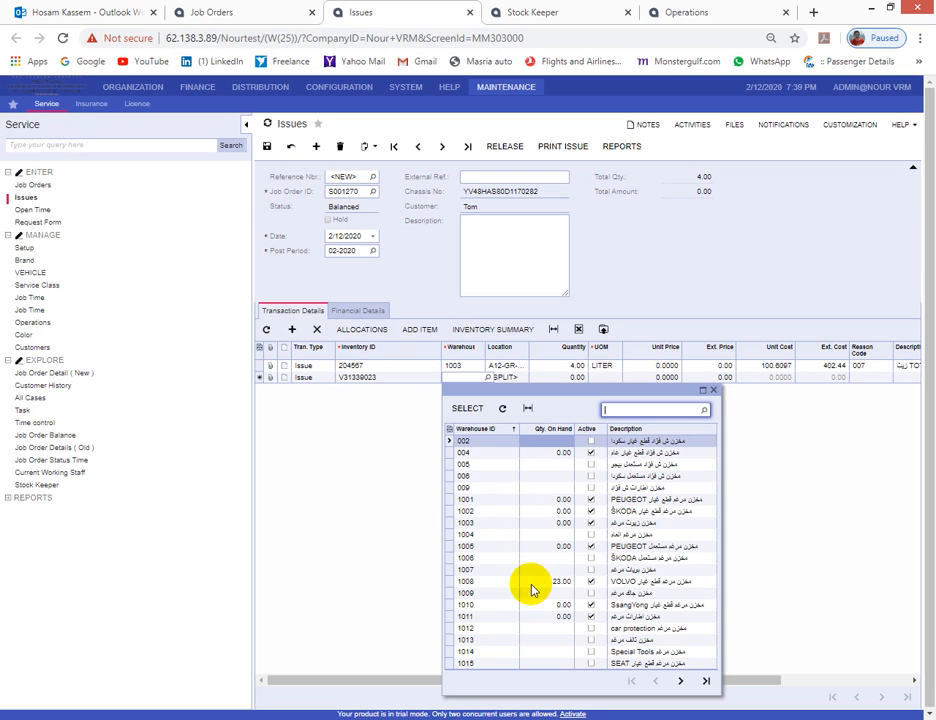
double_click(556, 583)
click(575, 377)
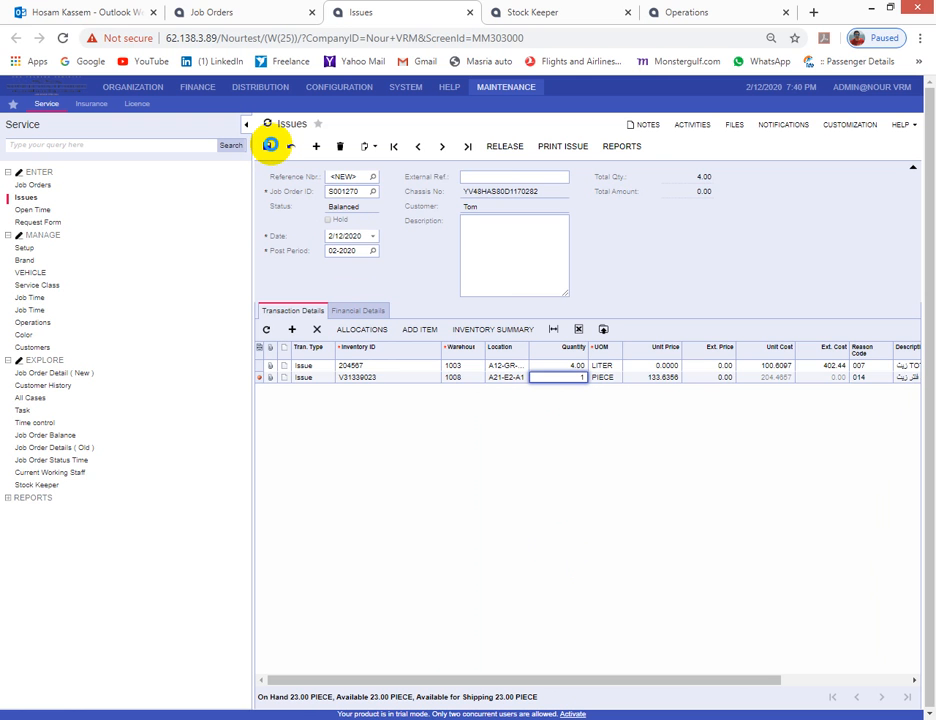
- Save and release issue 121839, then return to the job order
click(270, 145)
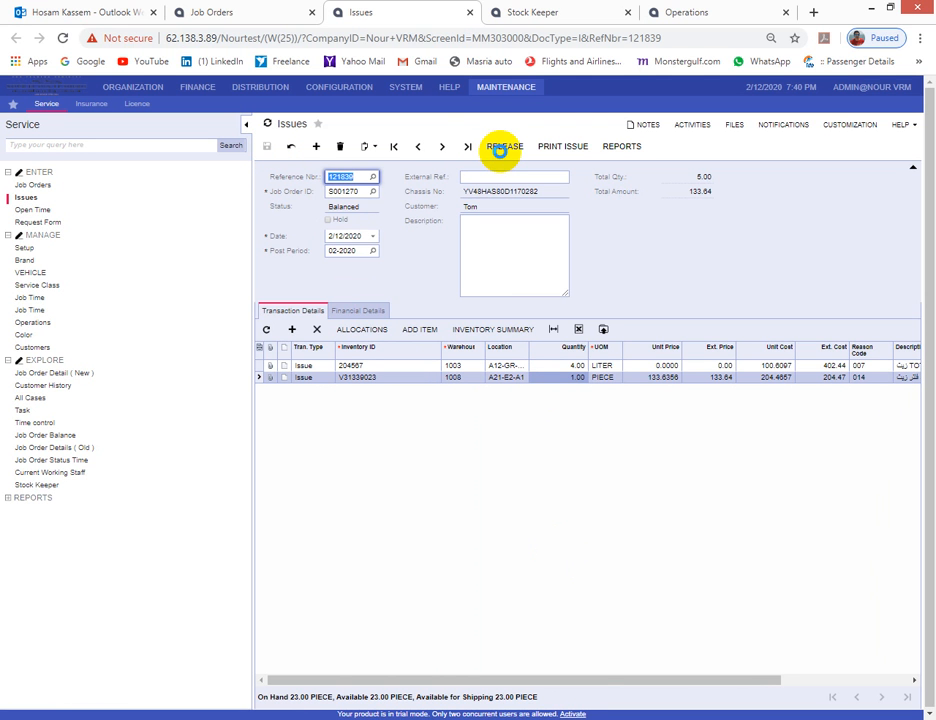
click(499, 148)
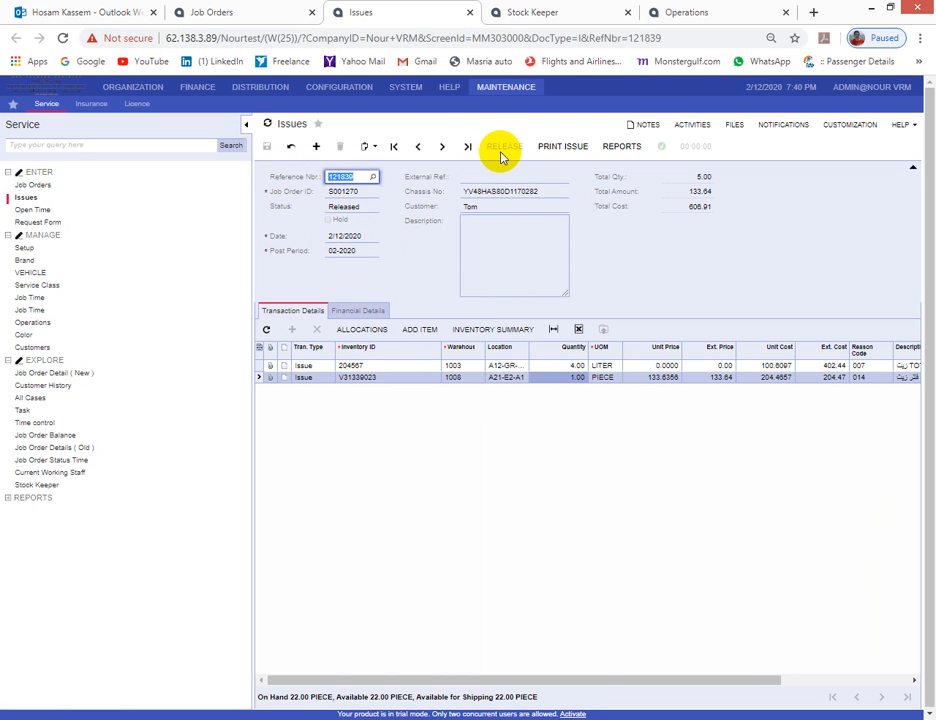
click(248, 10)
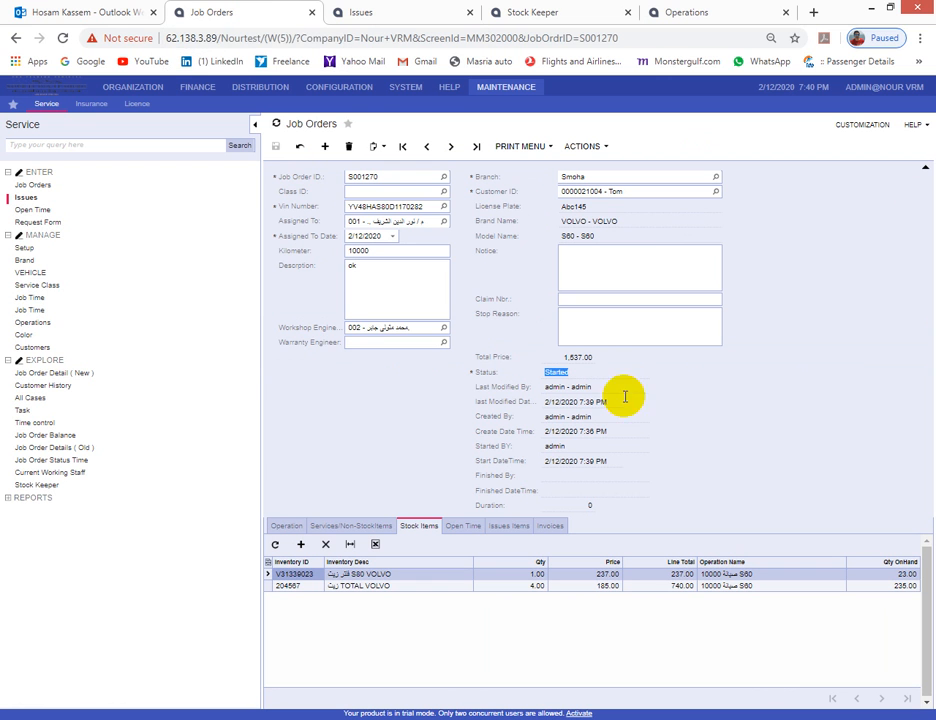
- Try to complete job order S001270, which is refused because non-stock items lack open time
click(511, 527)
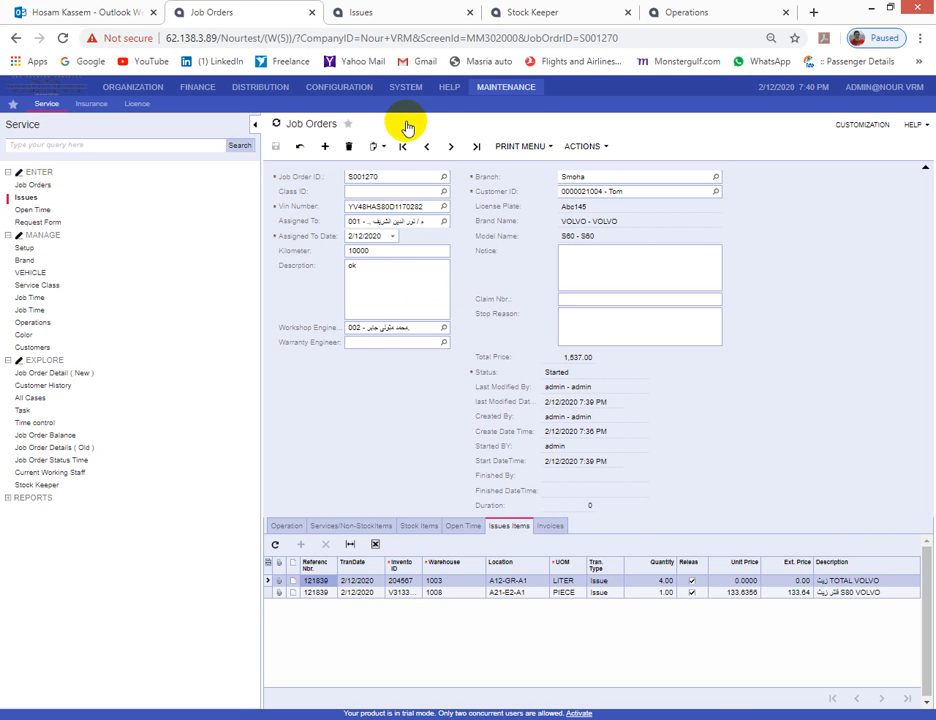
click(455, 527)
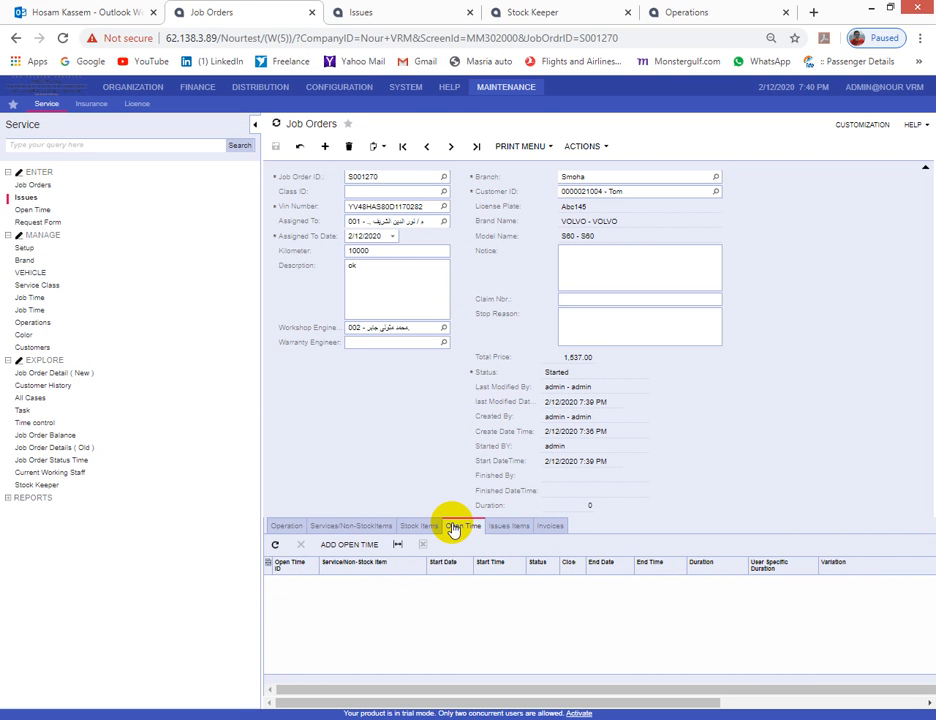
click(582, 147)
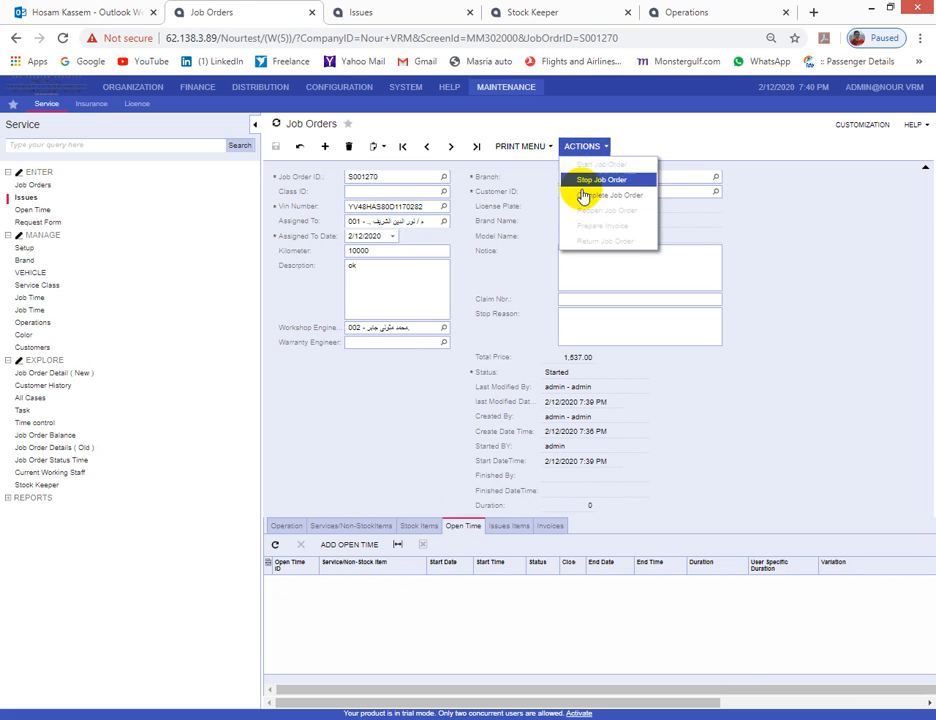
click(578, 194)
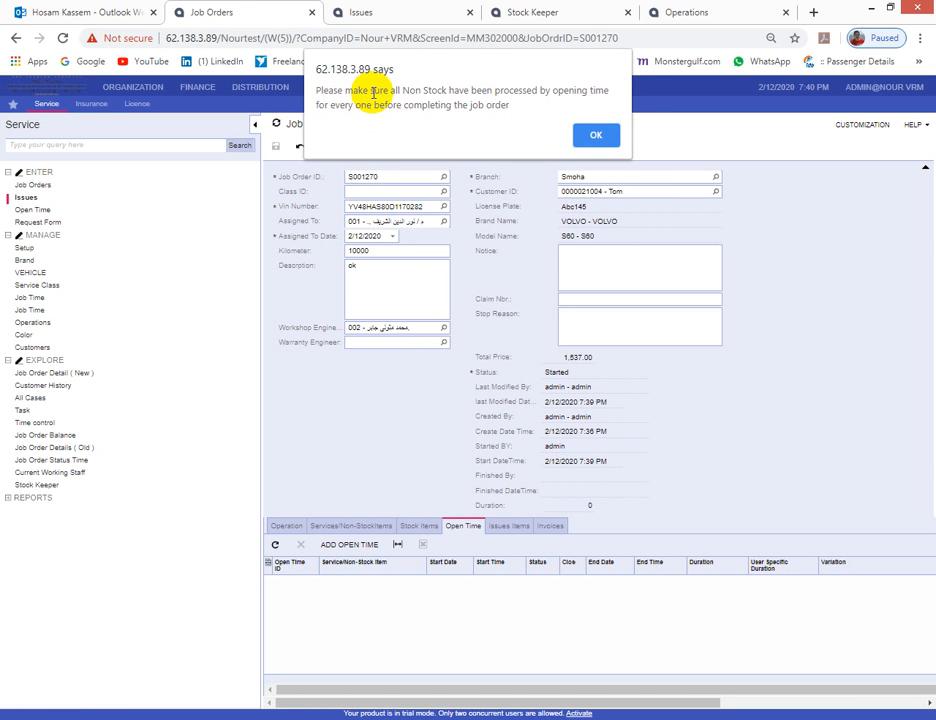
click(594, 133)
click(352, 527)
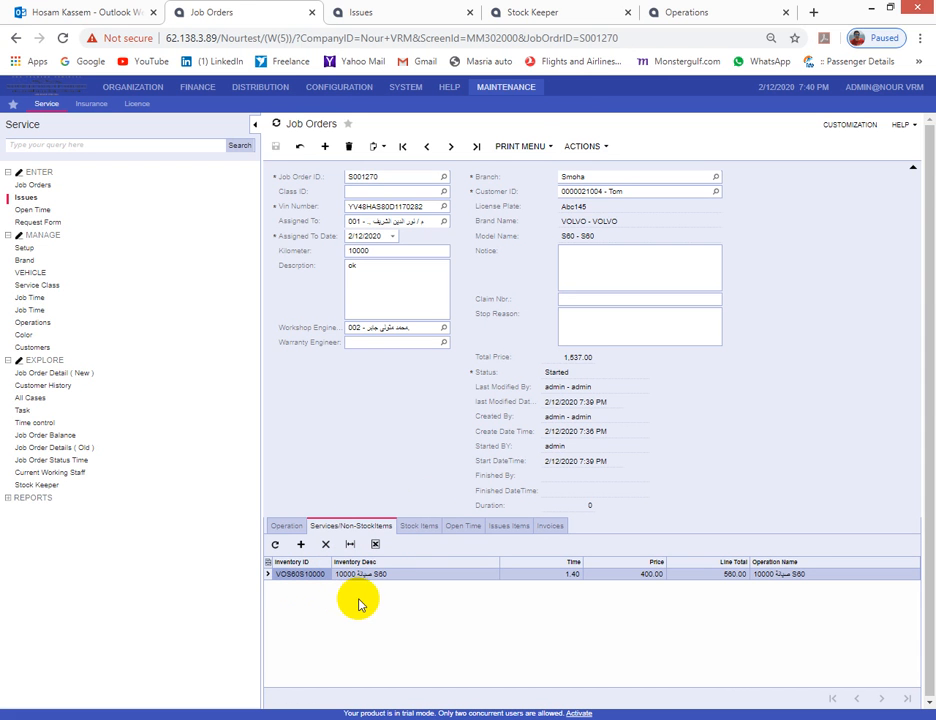
click(463, 527)
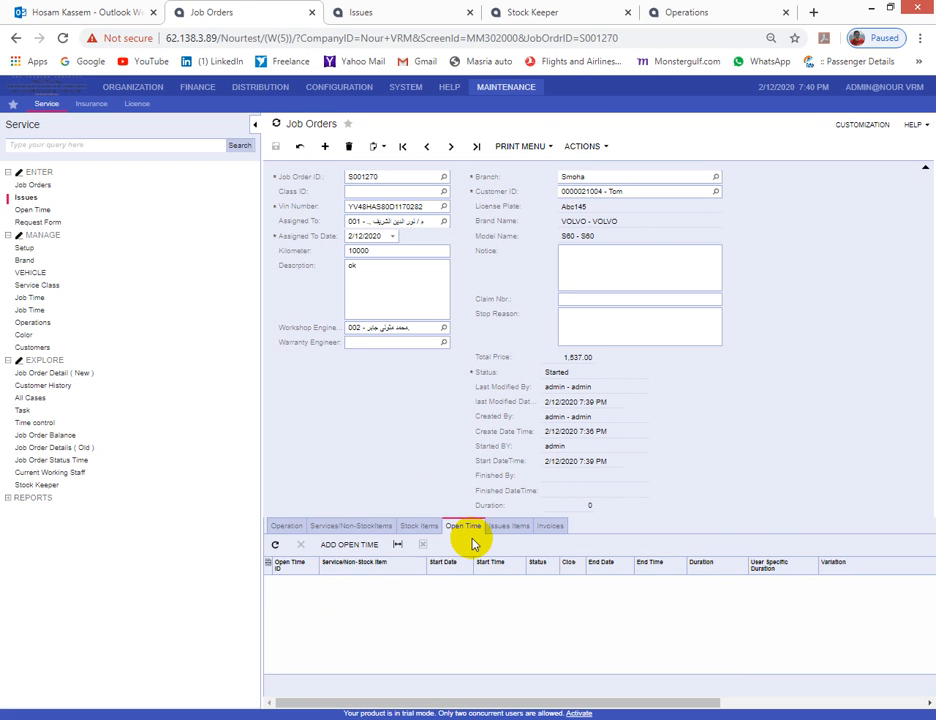
- Add open time for service VOS60S10000 with ID 8 - VOLVO and employee 001, and save it
click(353, 545)
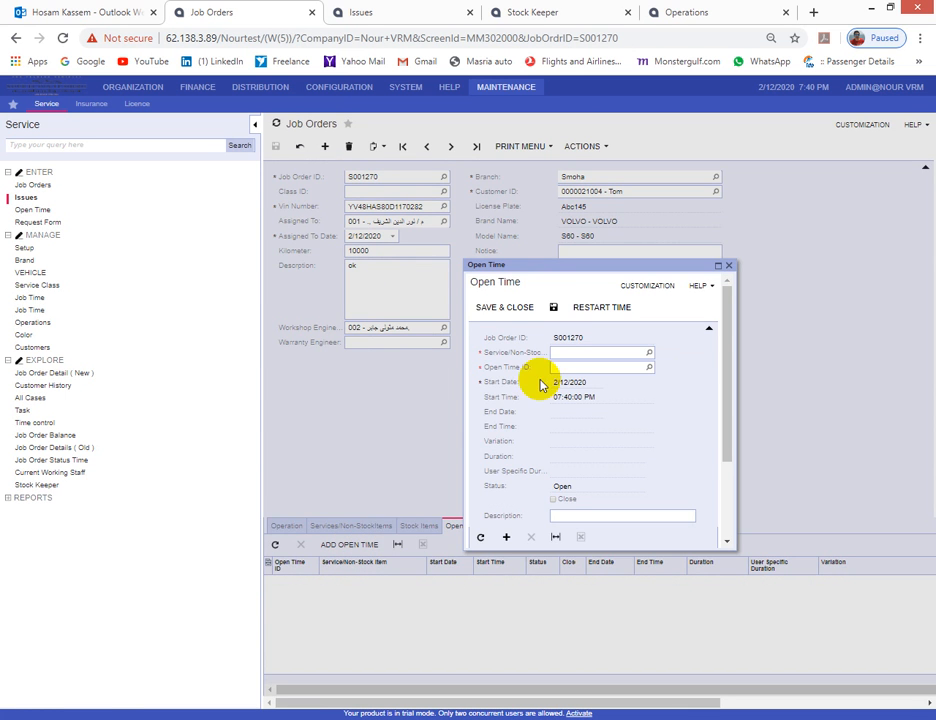
click(718, 266)
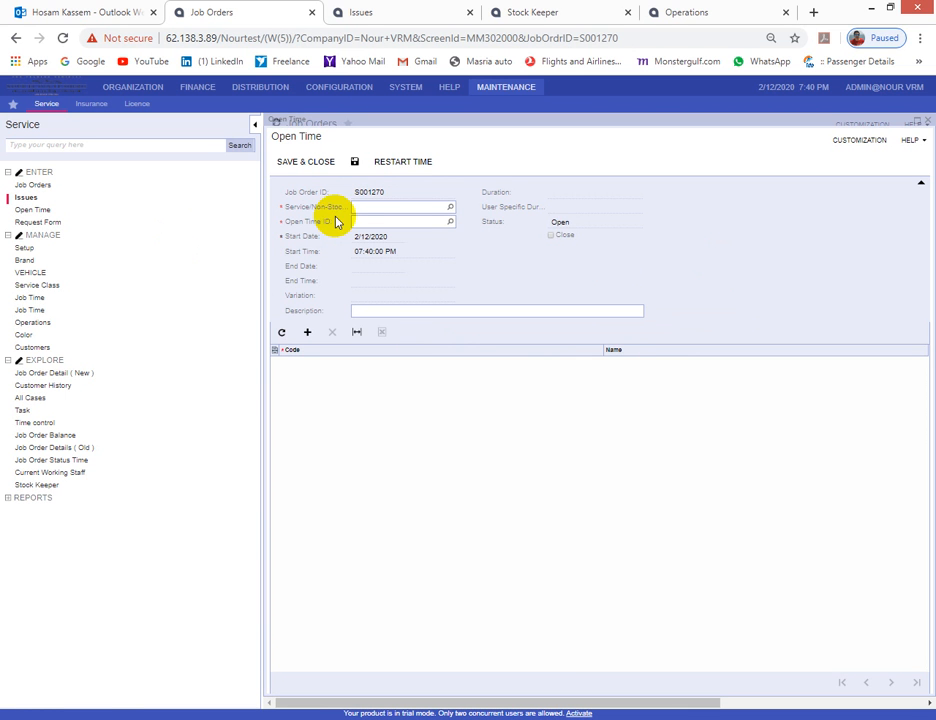
click(450, 208)
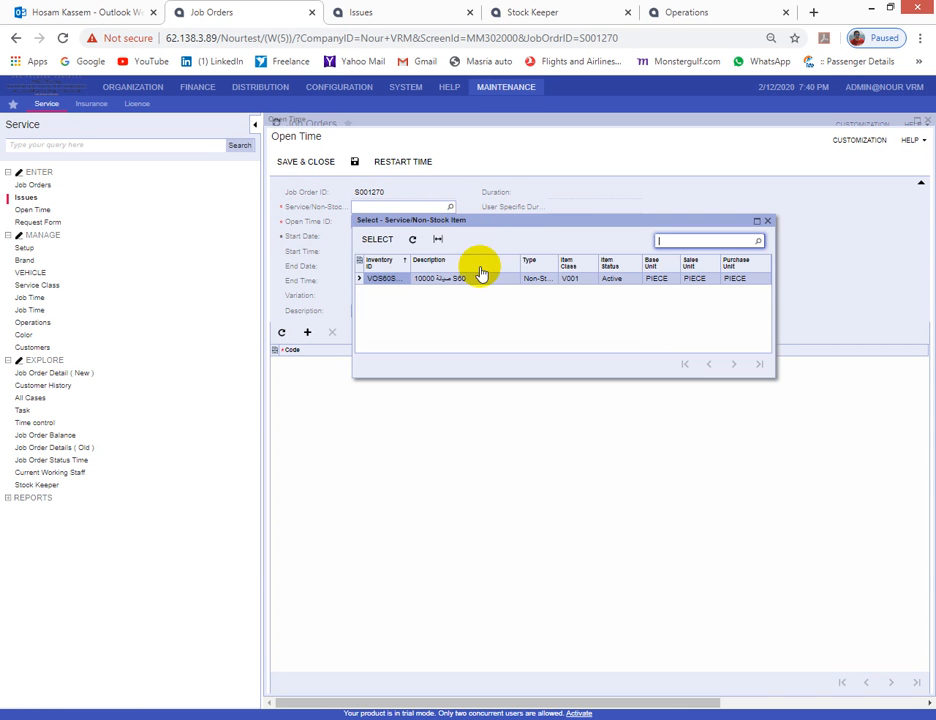
click(378, 238)
click(450, 222)
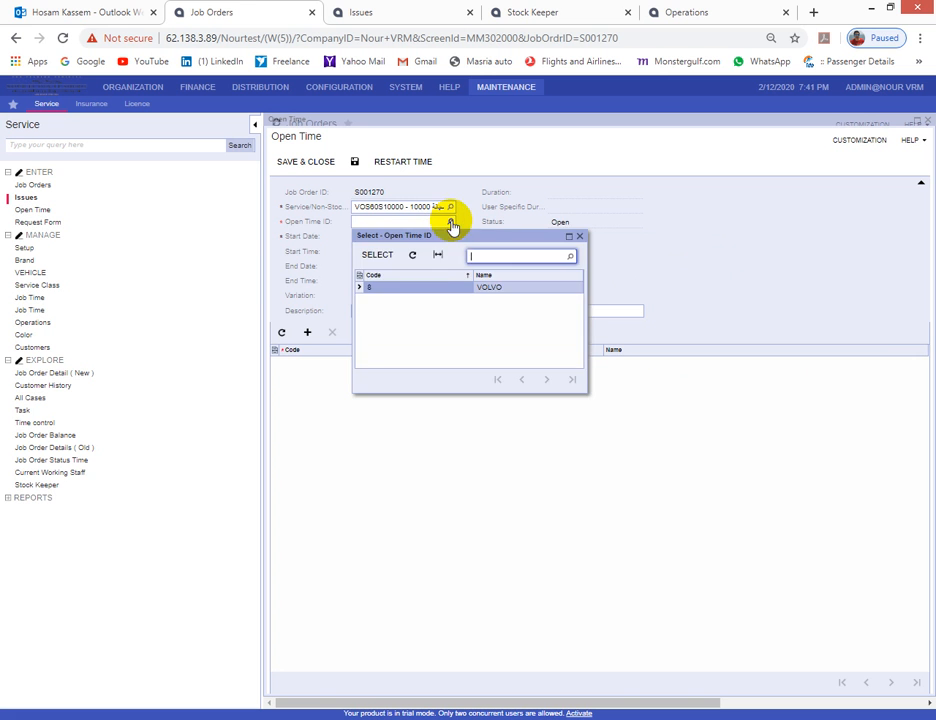
click(378, 257)
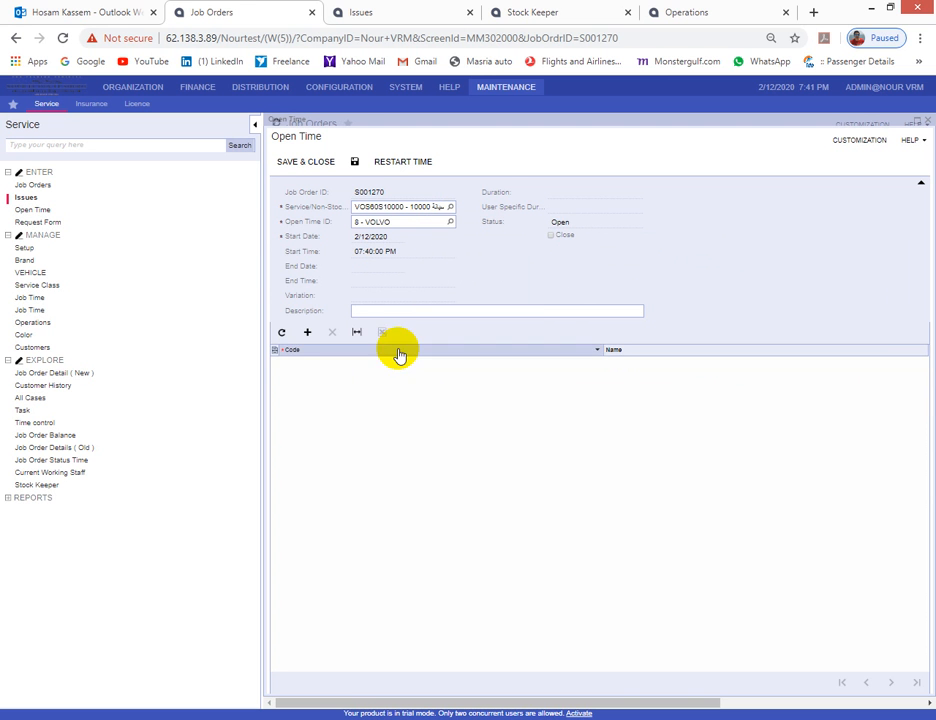
click(307, 332)
click(608, 364)
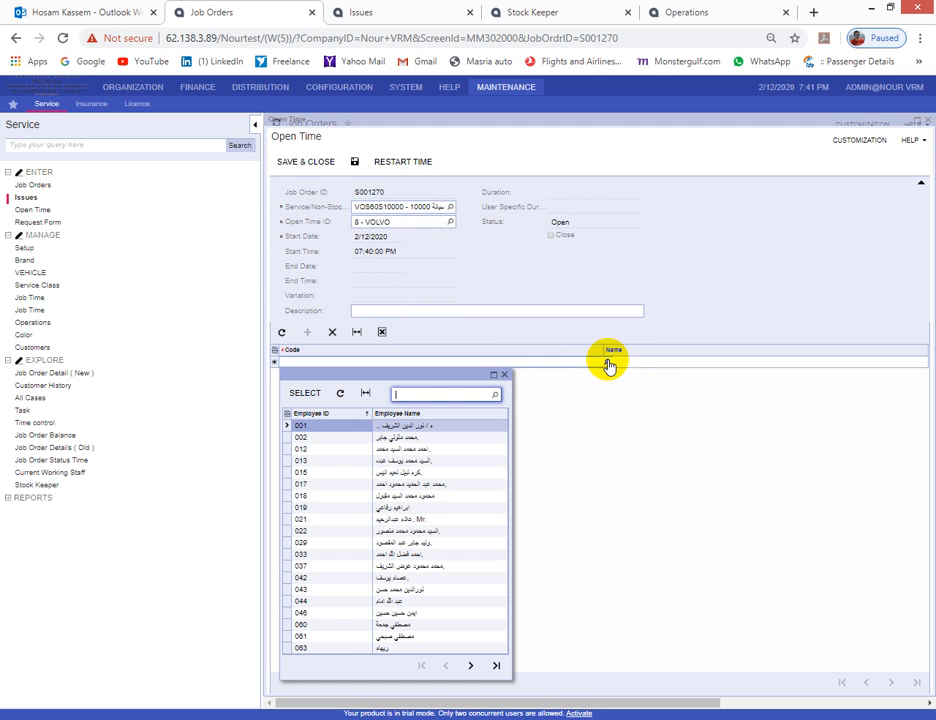
double_click(311, 426)
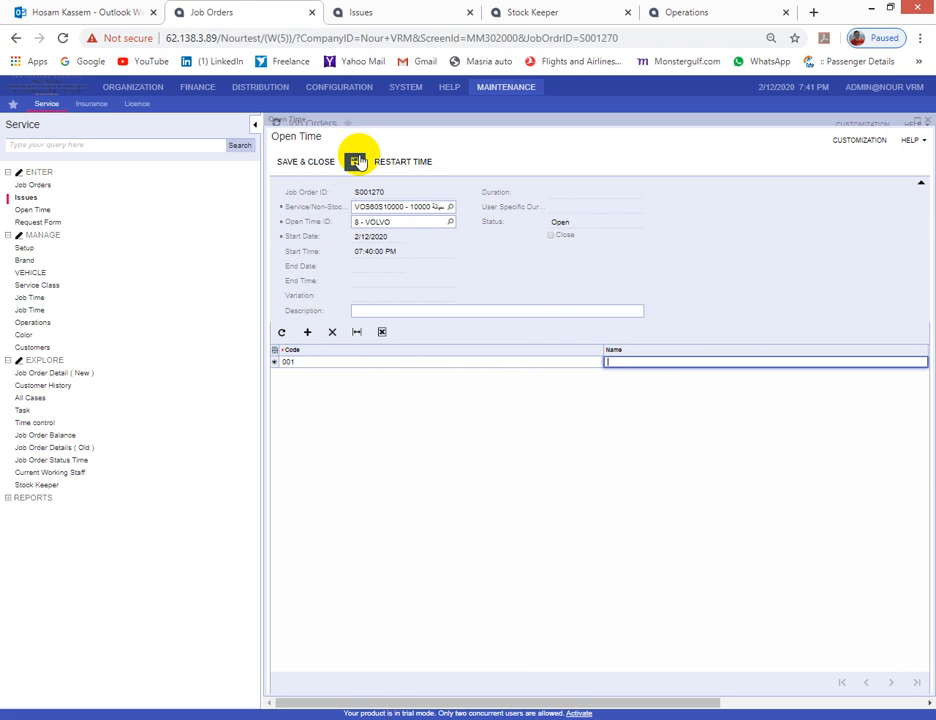
click(356, 161)
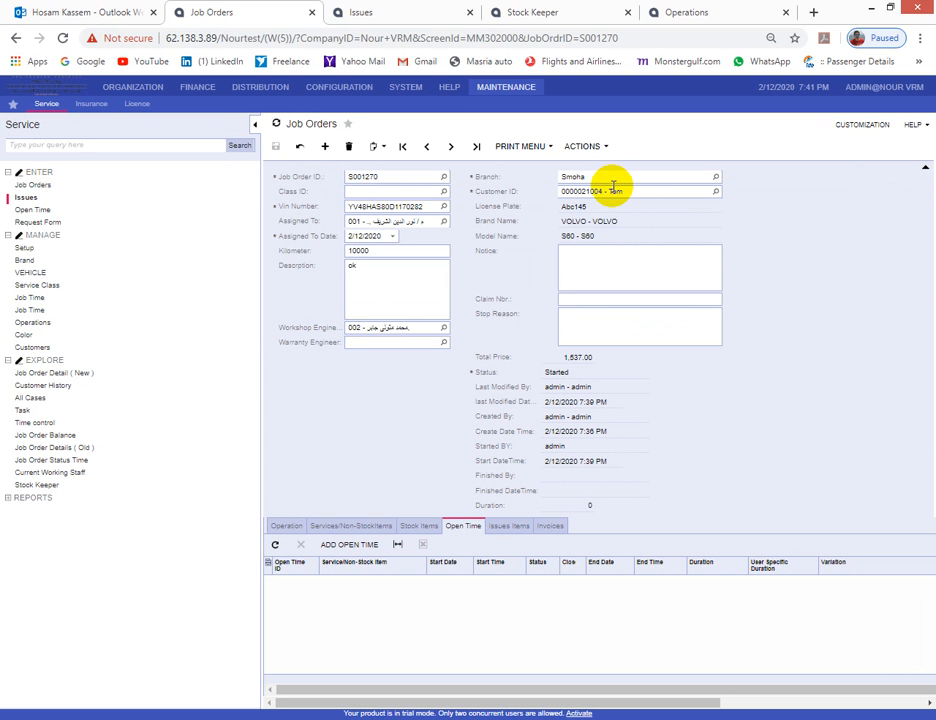
- After another refused completion, close the VOS60S10000 time record and refresh the Open Time list
click(583, 146)
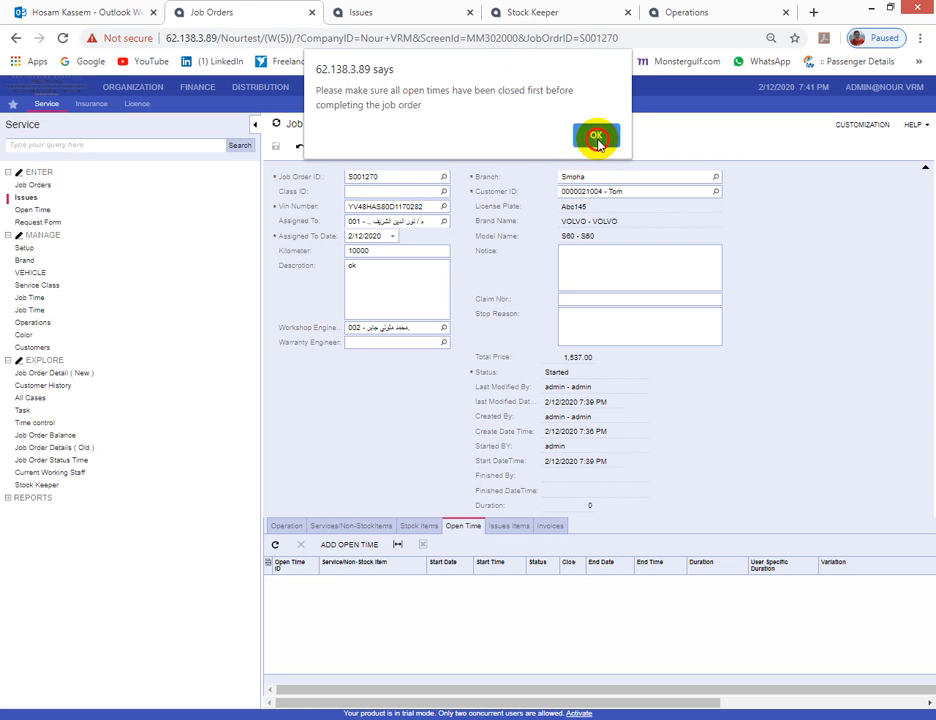
click(596, 138)
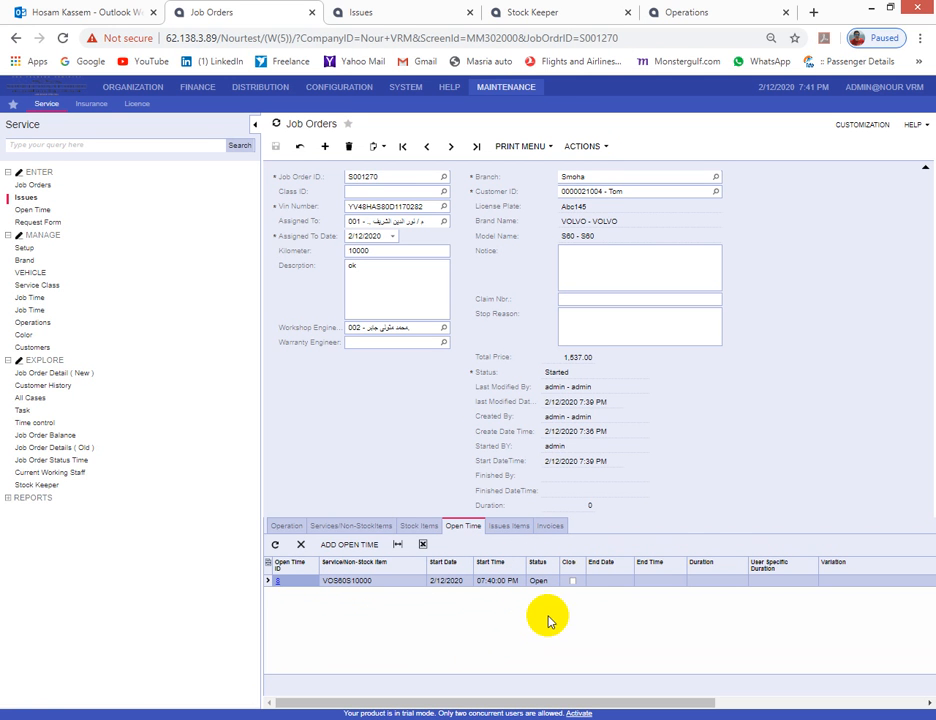
click(276, 583)
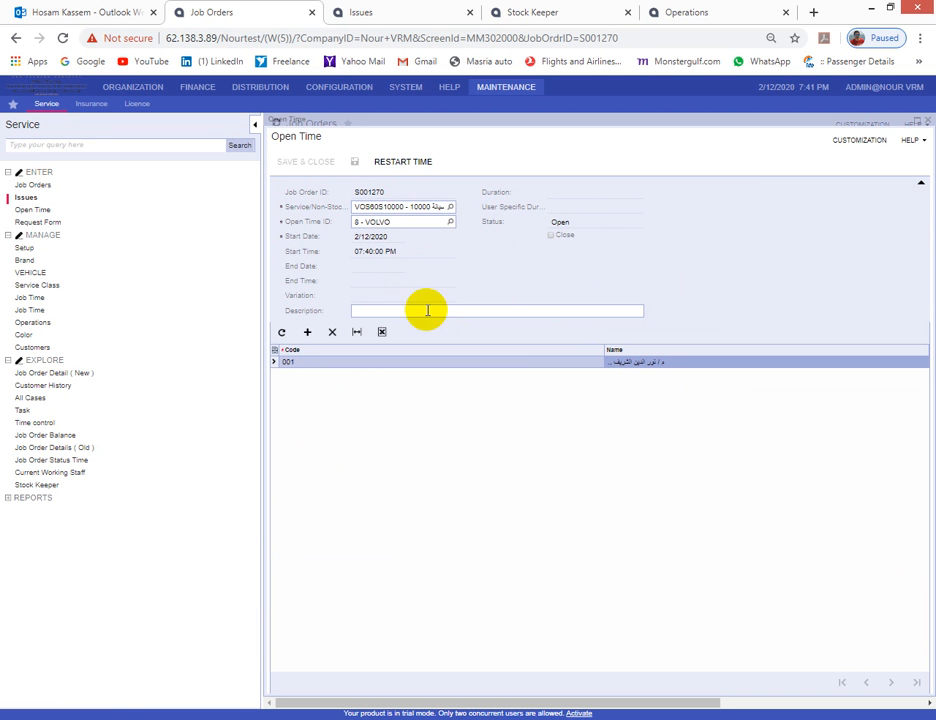
click(550, 236)
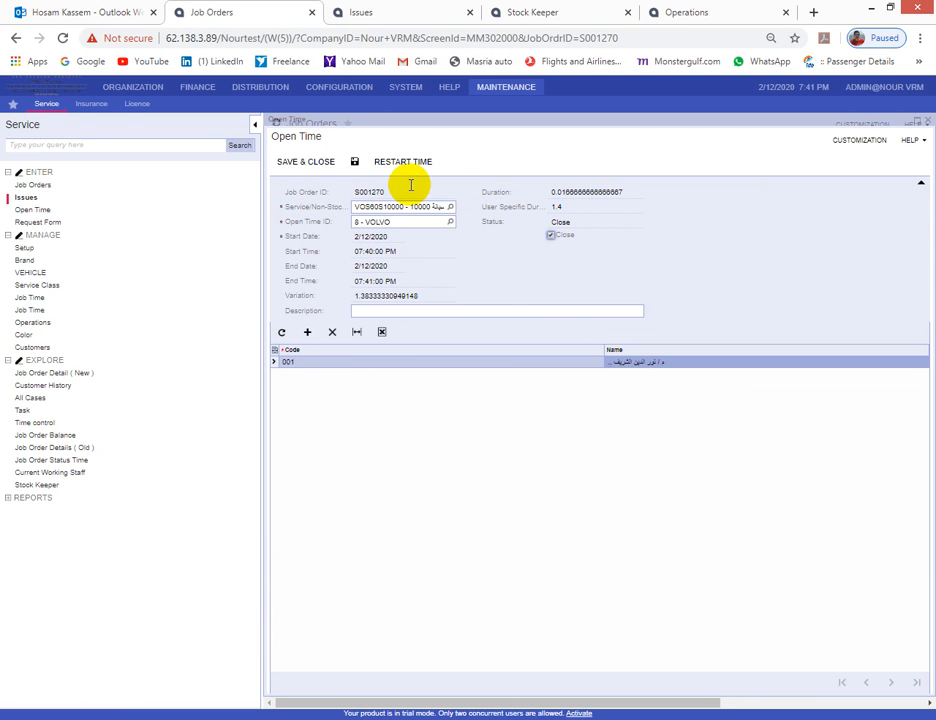
click(308, 162)
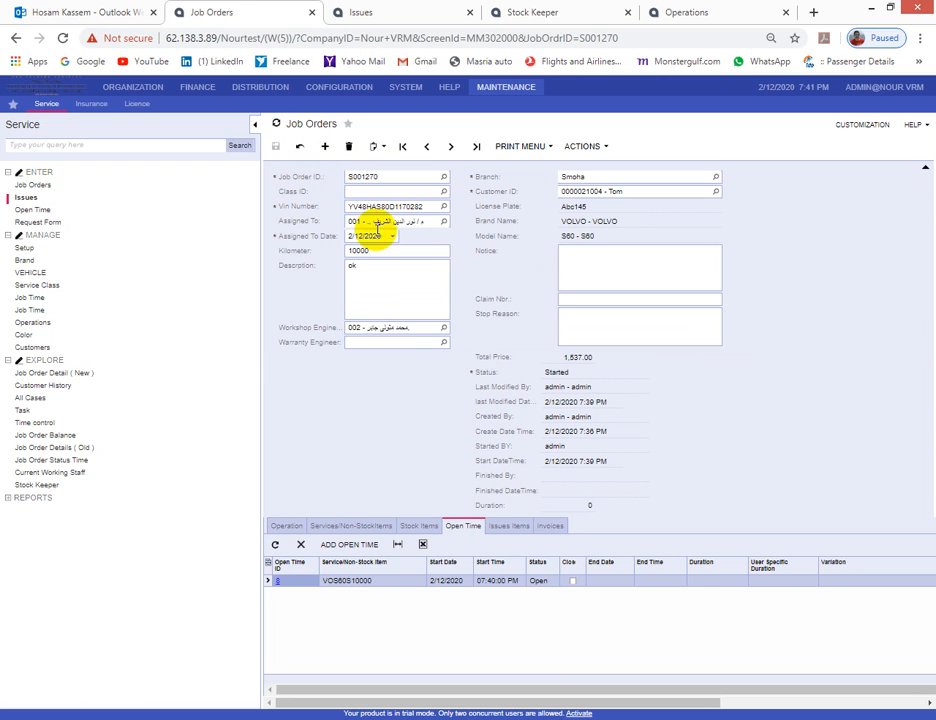
click(277, 547)
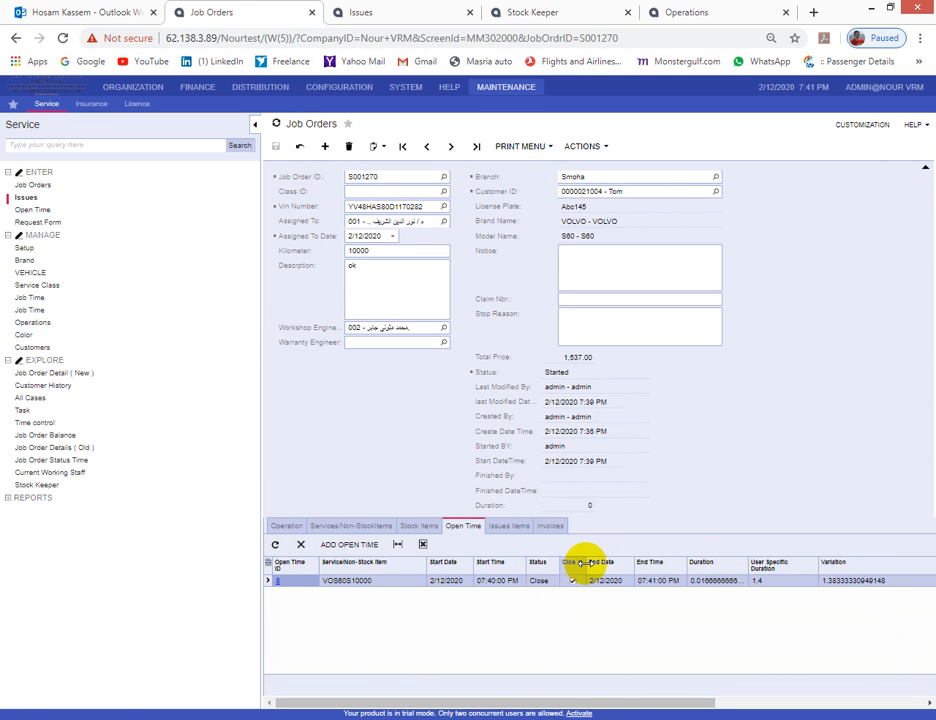
drag(580, 563, 598, 566)
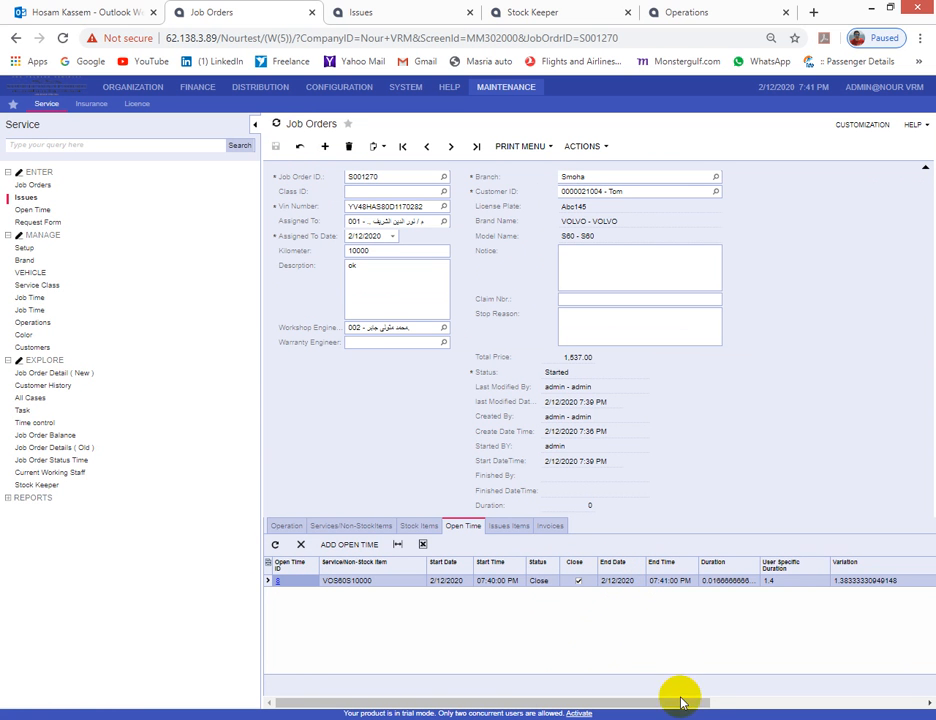
- Mark job order S001270 as Completed from the Actions menu
mouse_move(700, 706)
mouse_down()
mouse_move(915, 708)
mouse_move(688, 714)
mouse_up()
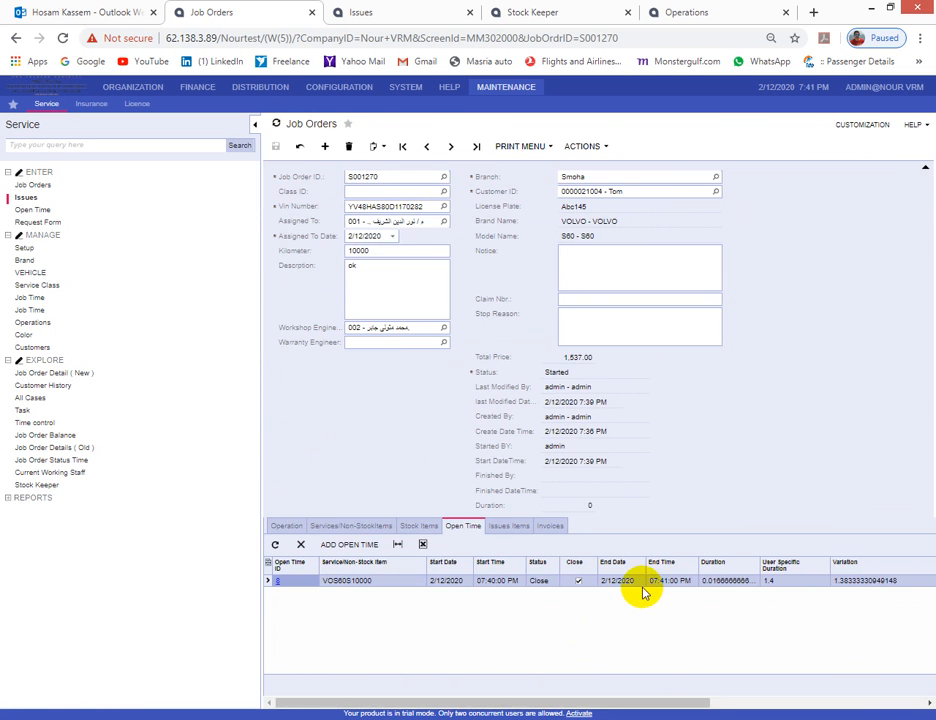
click(524, 146)
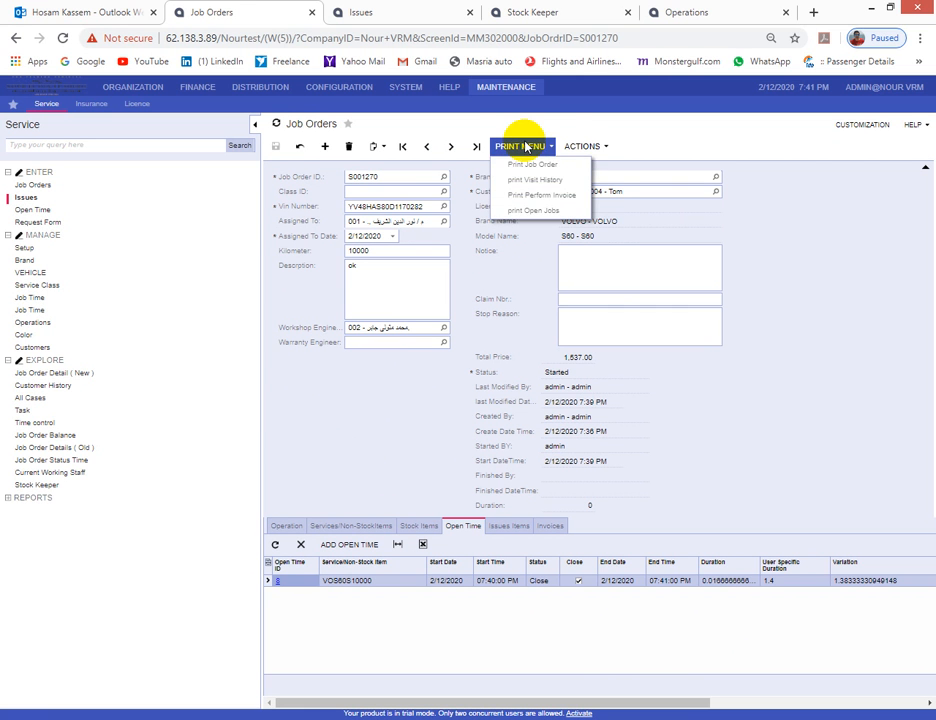
click(576, 146)
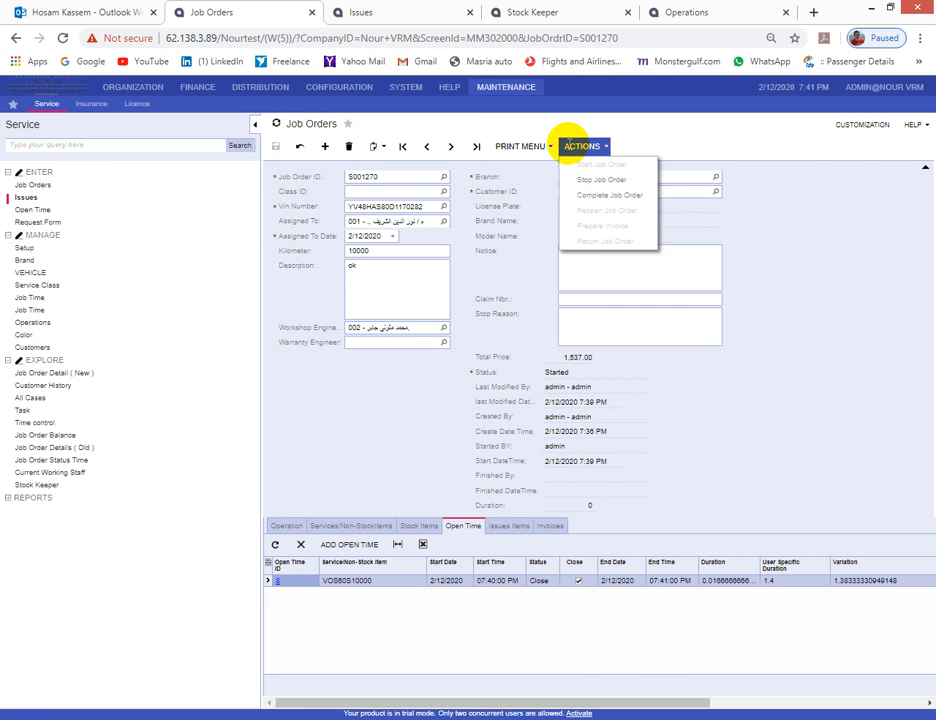
click(586, 200)
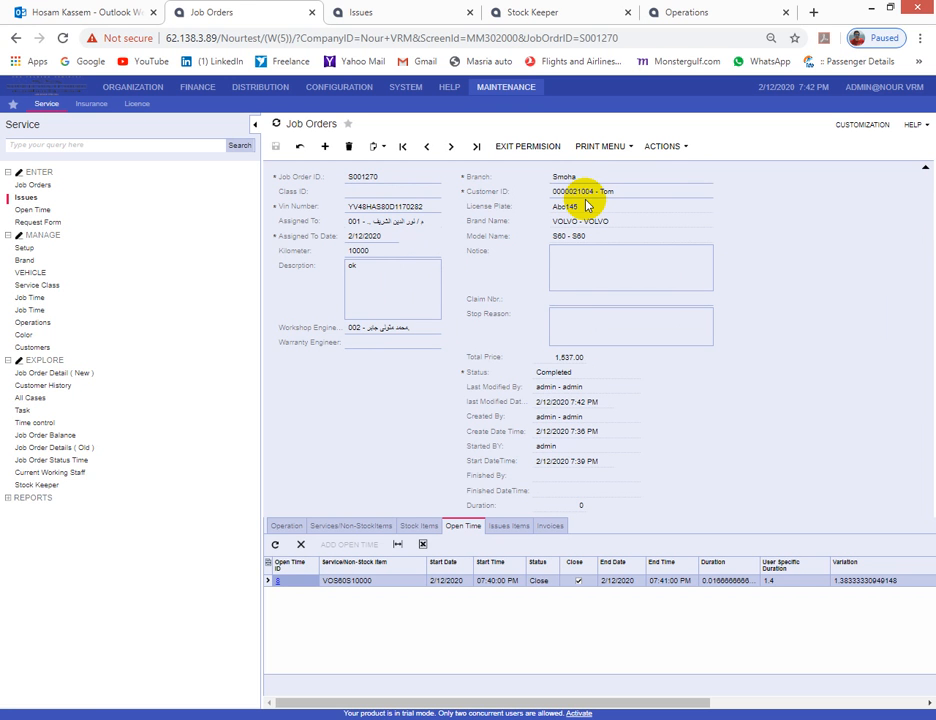
- Preview the Perform Invoice report for the job and close its tab
click(601, 147)
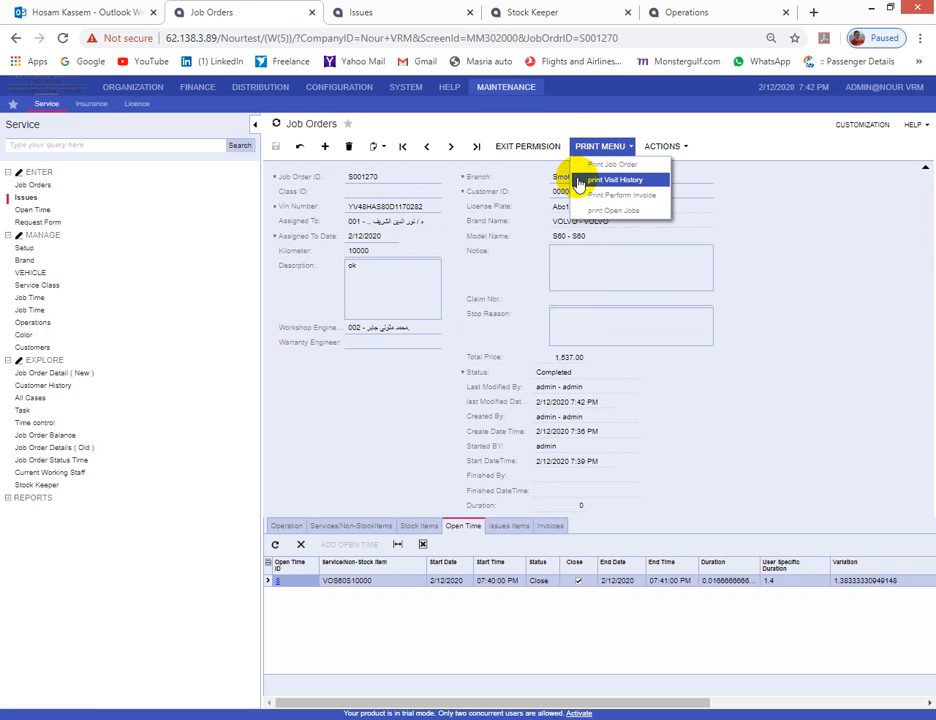
click(592, 197)
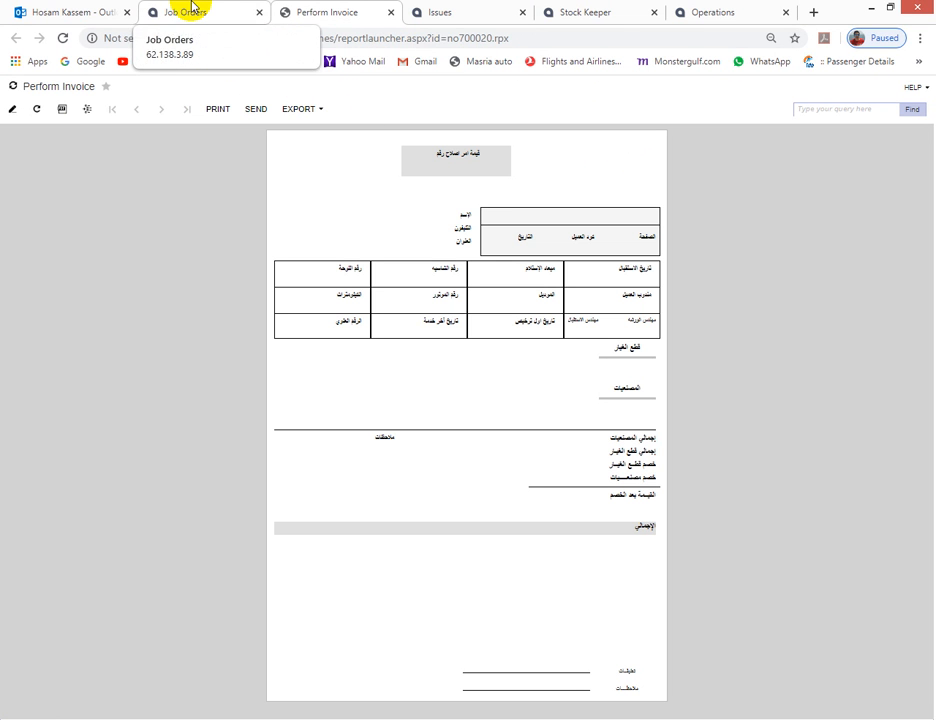
click(389, 13)
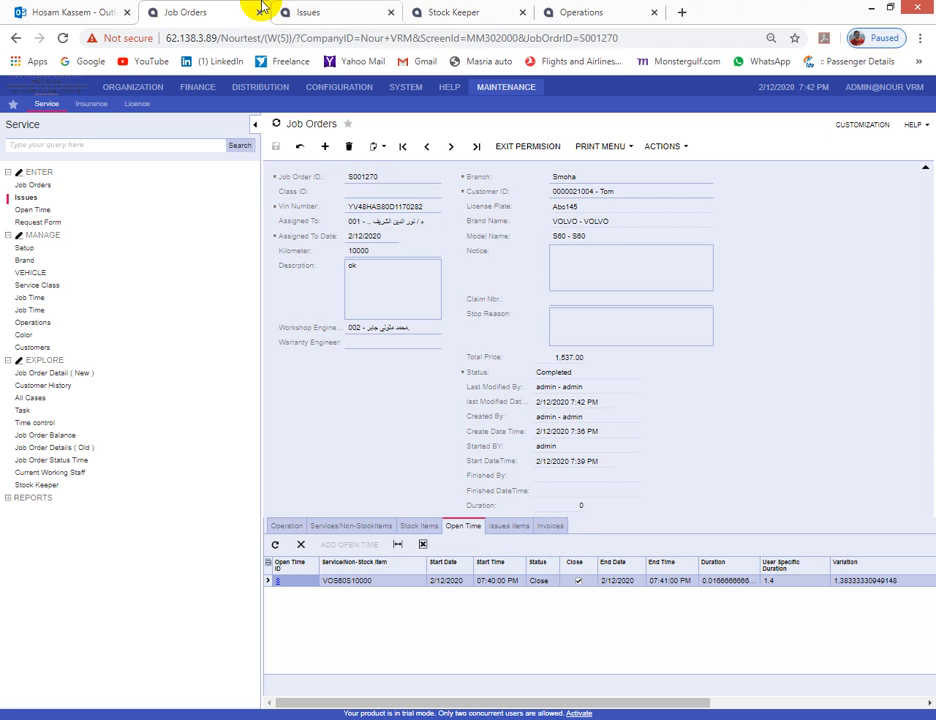
- Finish job order S001270 and view its generated invoice 104119 under Invoices
click(592, 146)
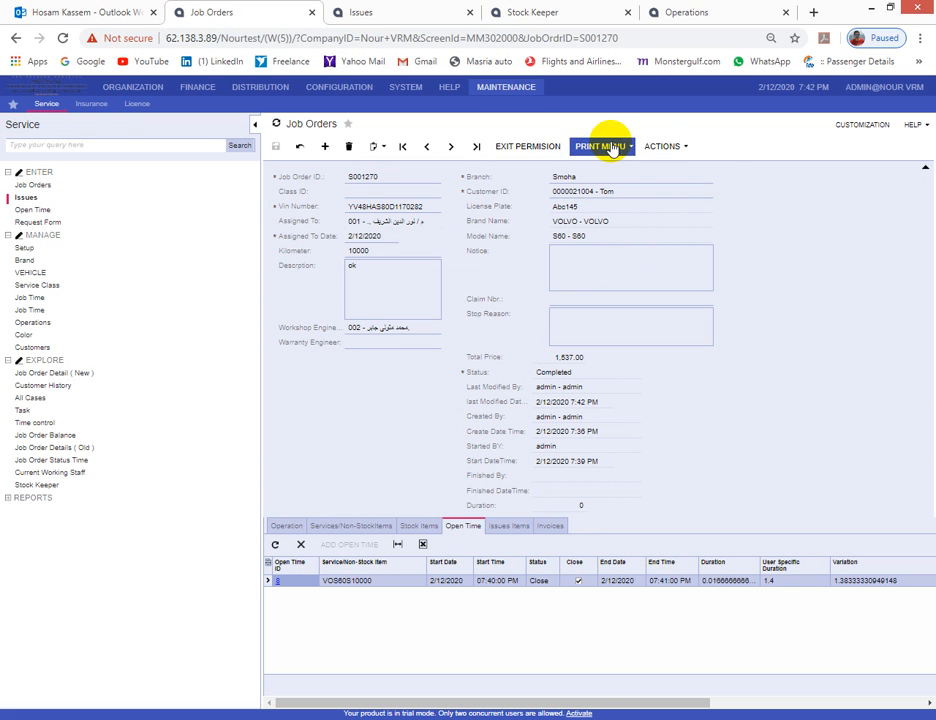
click(664, 146)
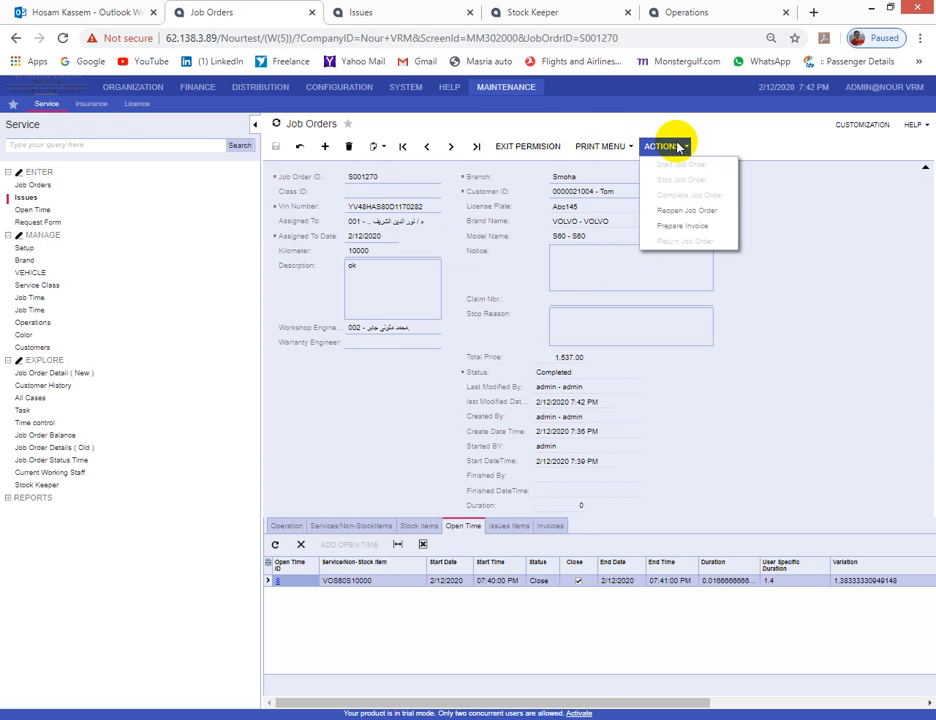
click(685, 216)
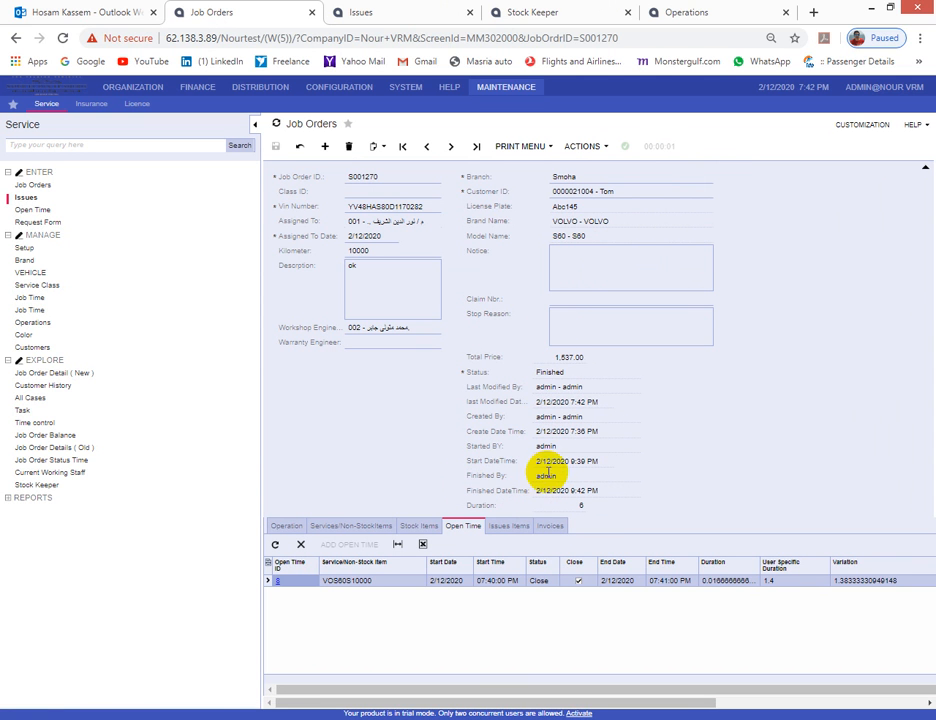
click(550, 526)
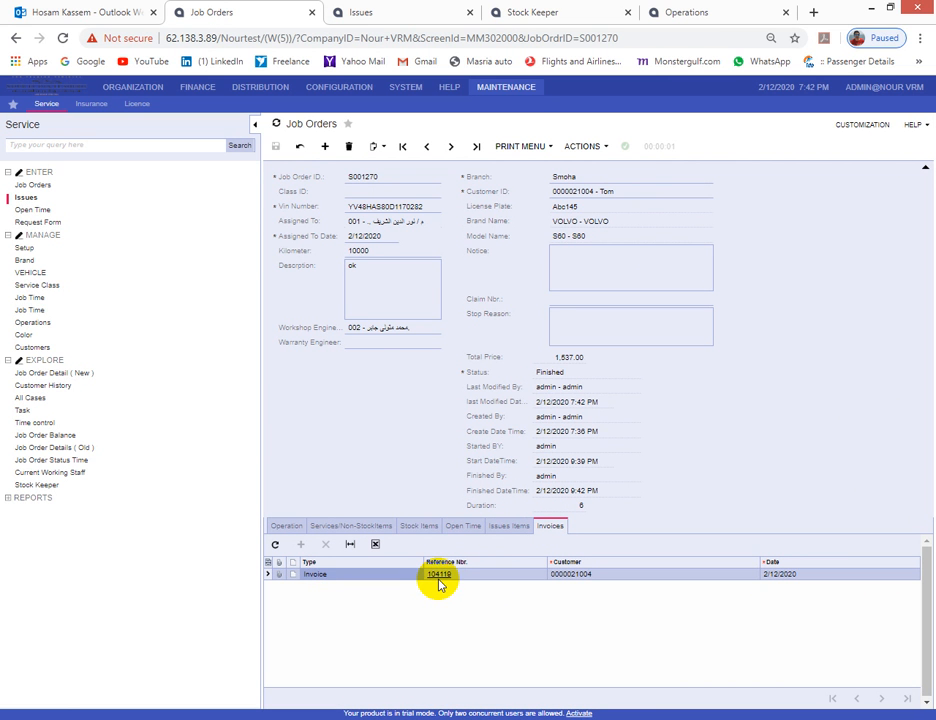
click(584, 148)
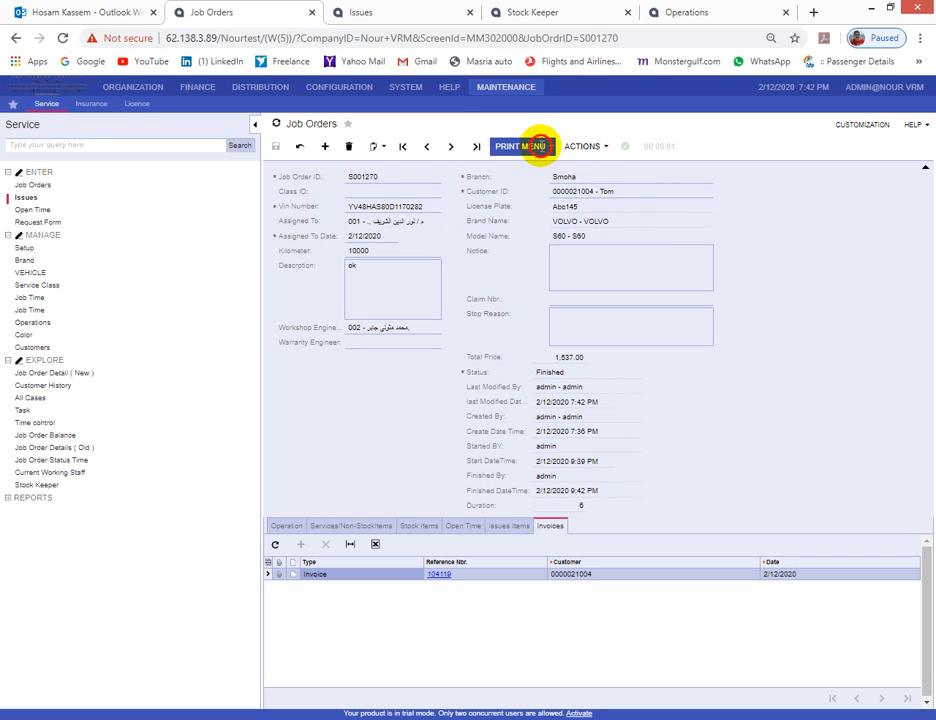
click(540, 146)
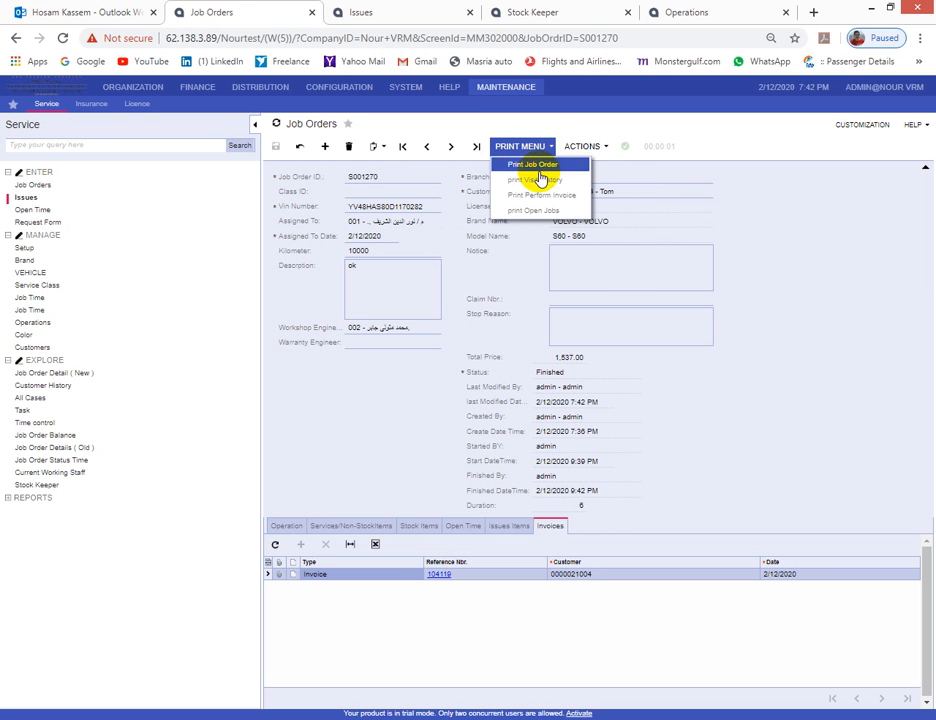
- Print the Perform Invoice for S001270, totalling 1,683.78 with 206.78 tax, and return
click(521, 198)
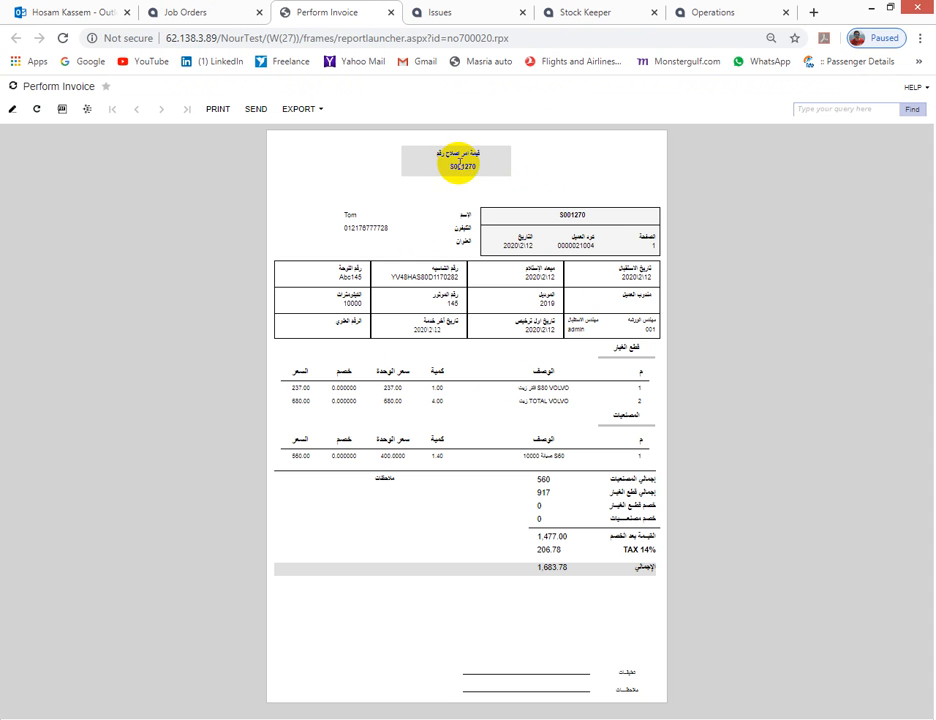
double_click(458, 165)
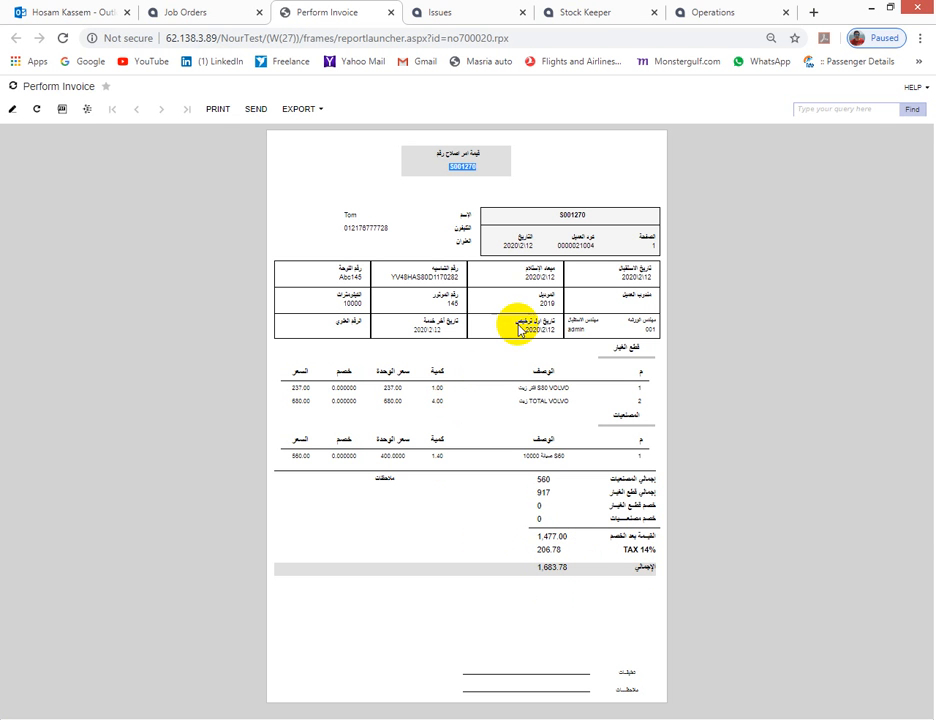
click(208, 10)
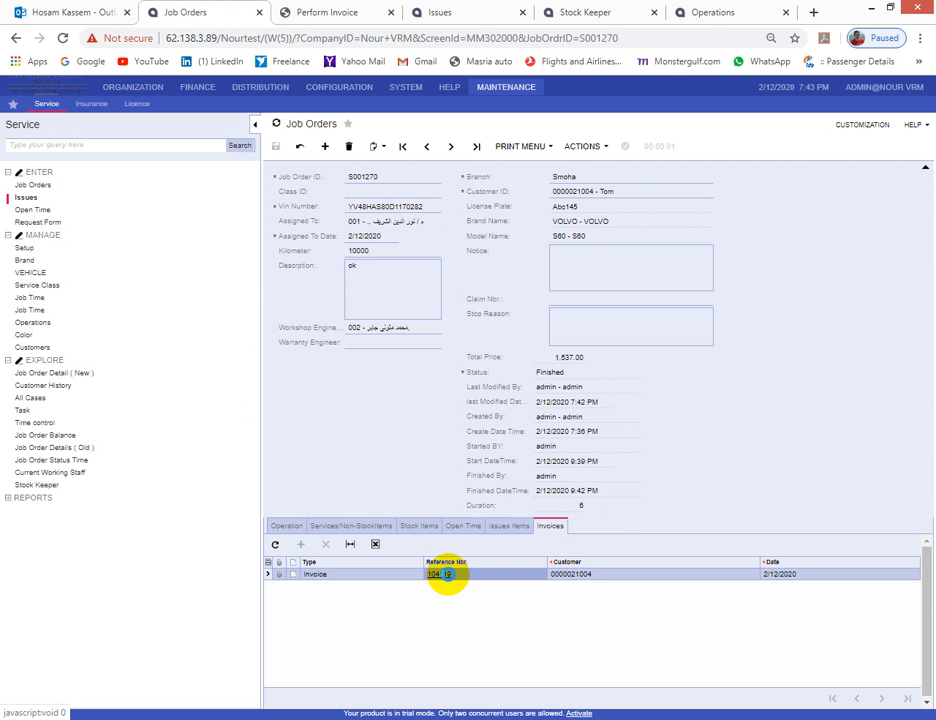
- Open invoice 104119, remove its hold, and release it
click(447, 574)
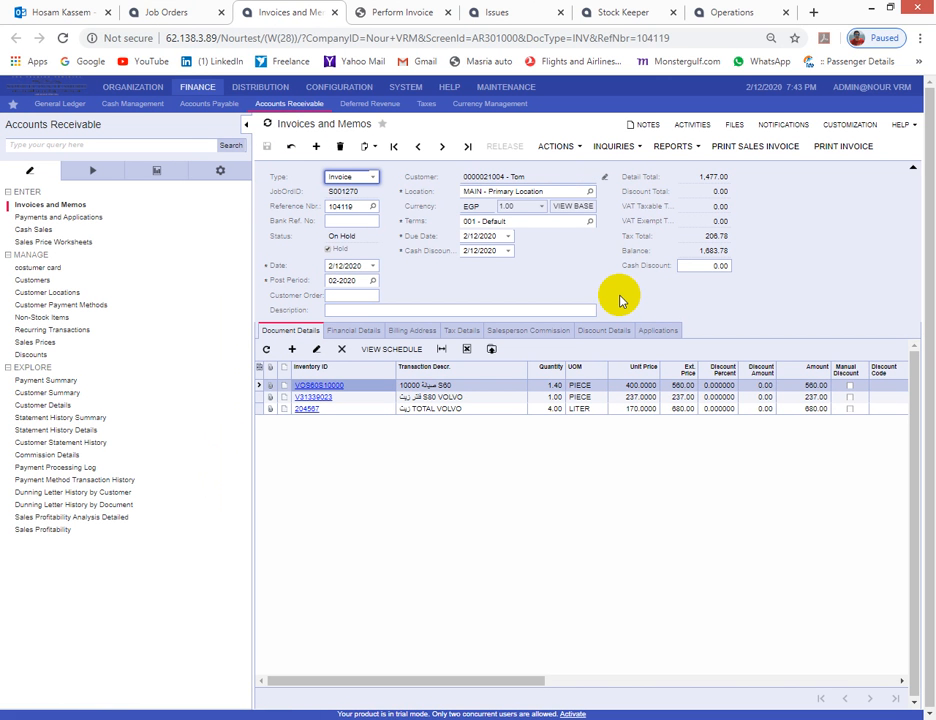
click(543, 148)
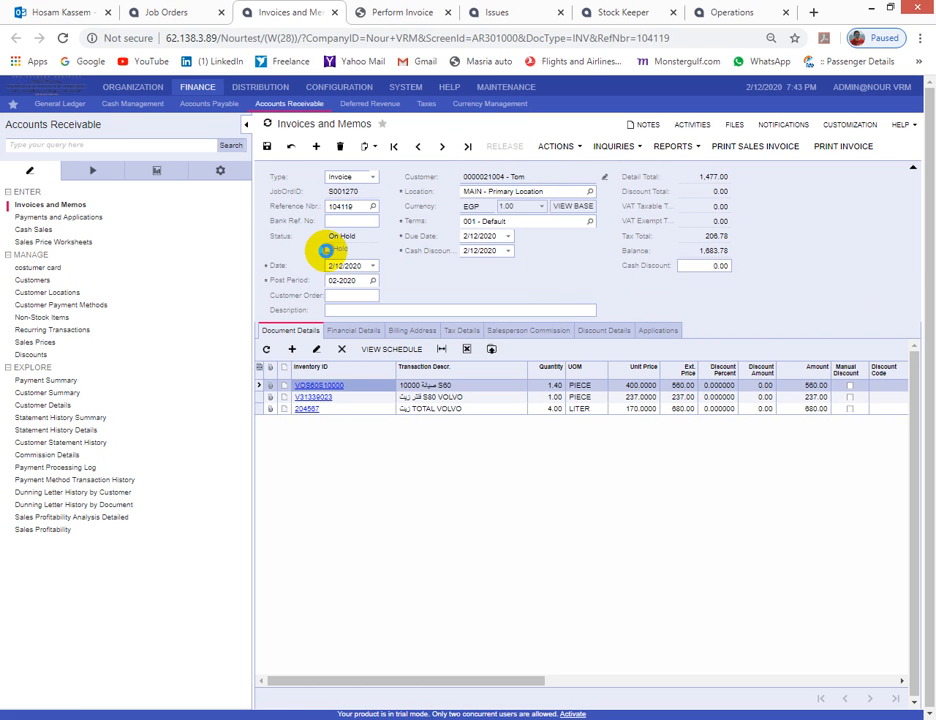
click(325, 250)
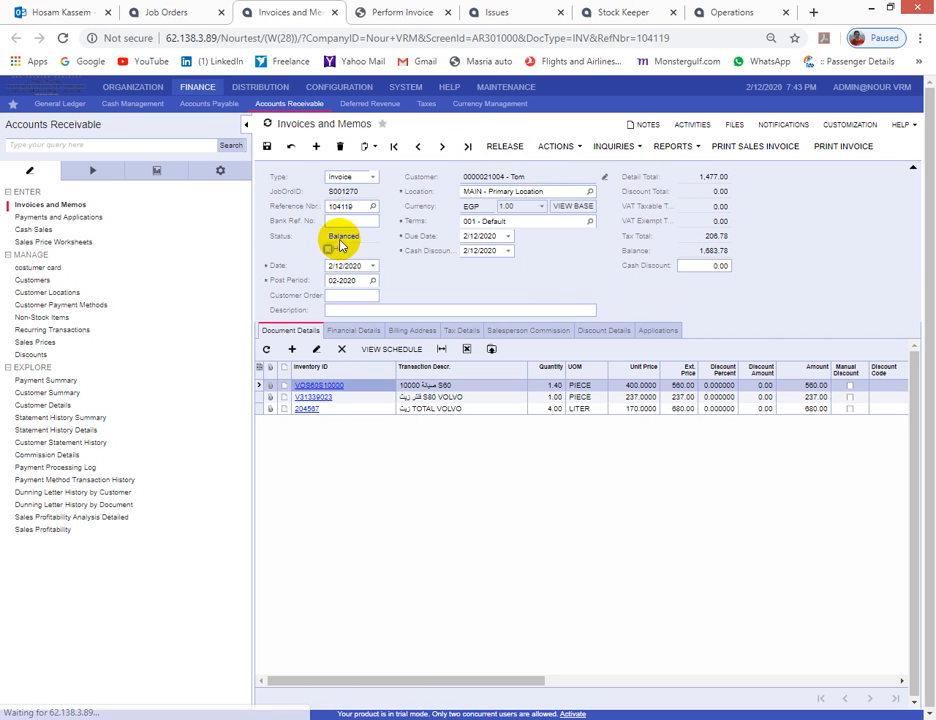
click(506, 147)
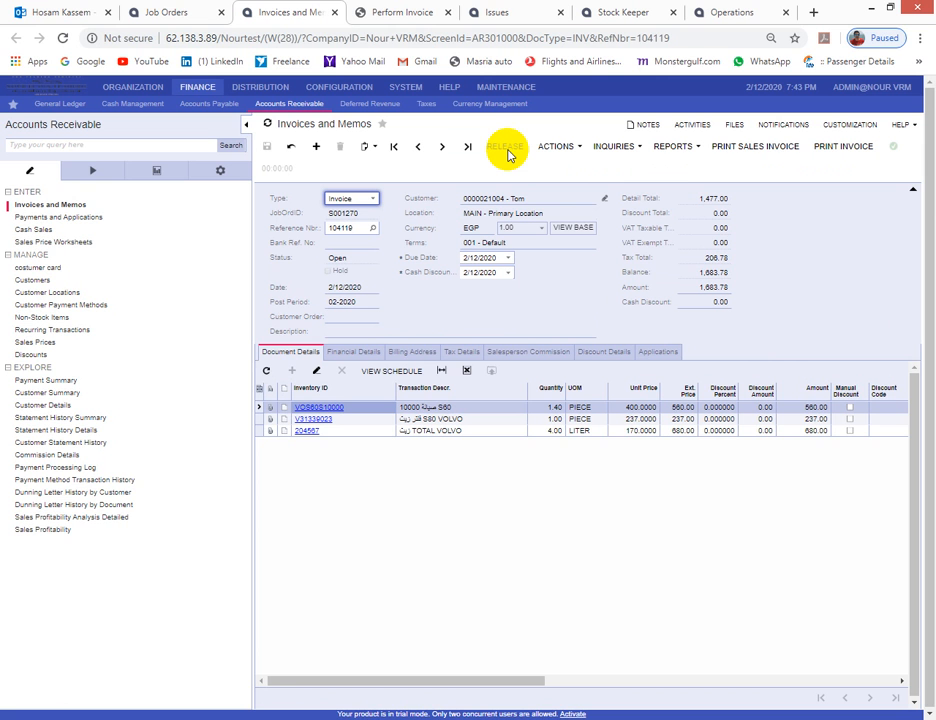
- Attempt Print Sales Invoice, dismiss the insufficient rights warning, and close the report page
click(749, 148)
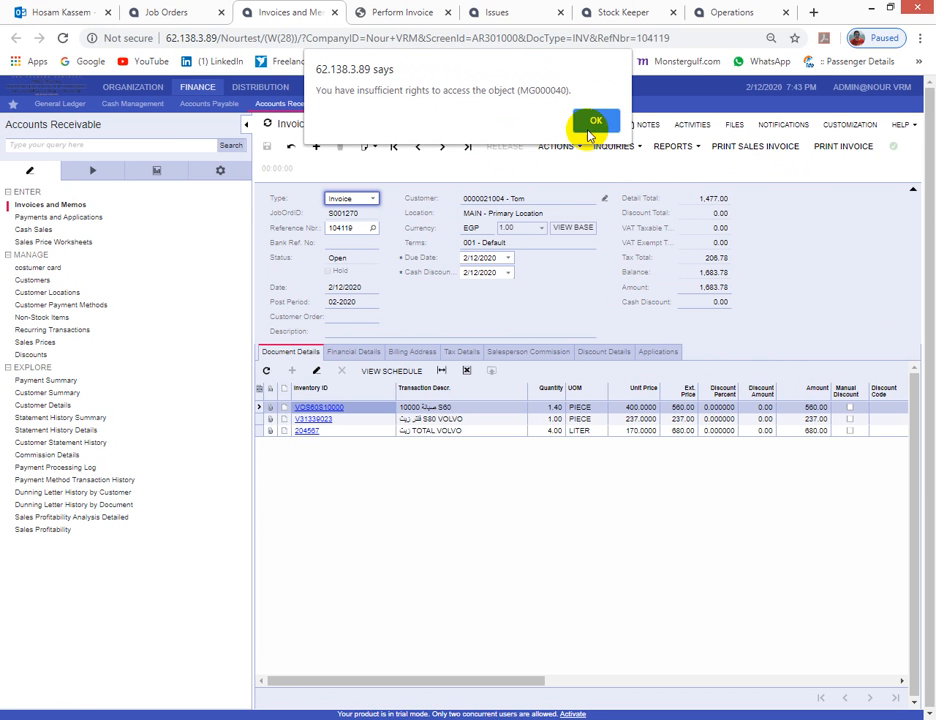
click(595, 120)
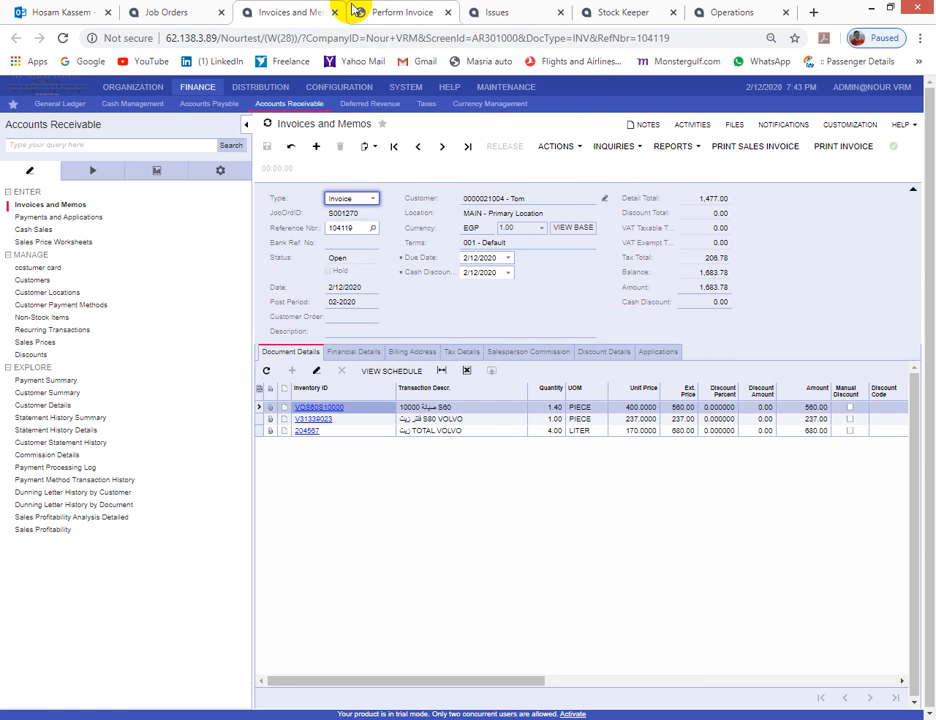
click(388, 17)
click(447, 12)
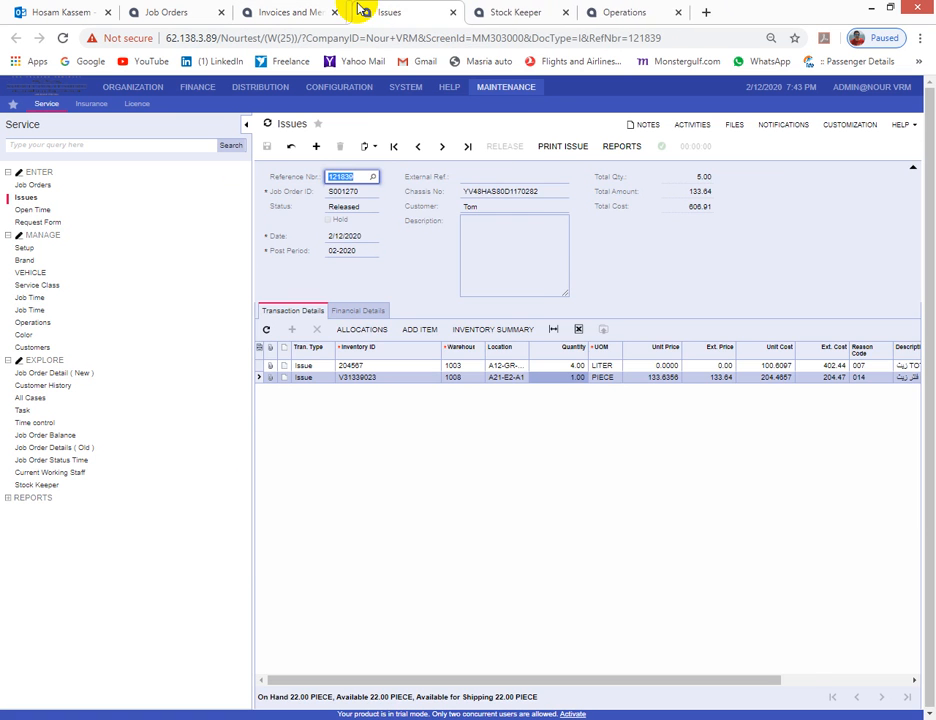
- Close the Invoices and Memos, Issues, Stock Keeper and Operations pages, keeping job order S001270
click(180, 9)
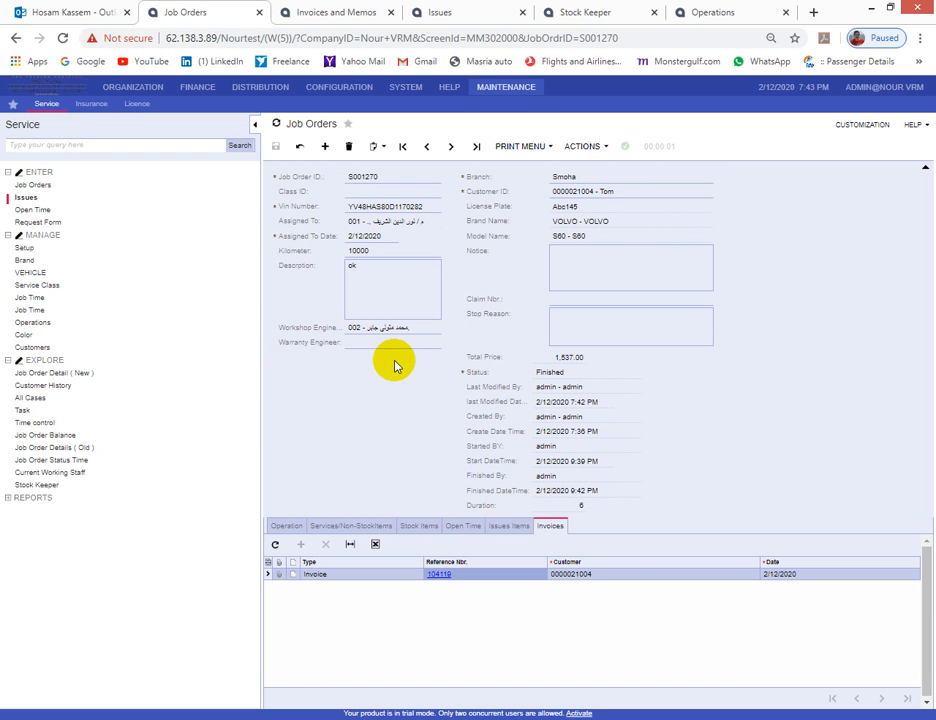
click(342, 7)
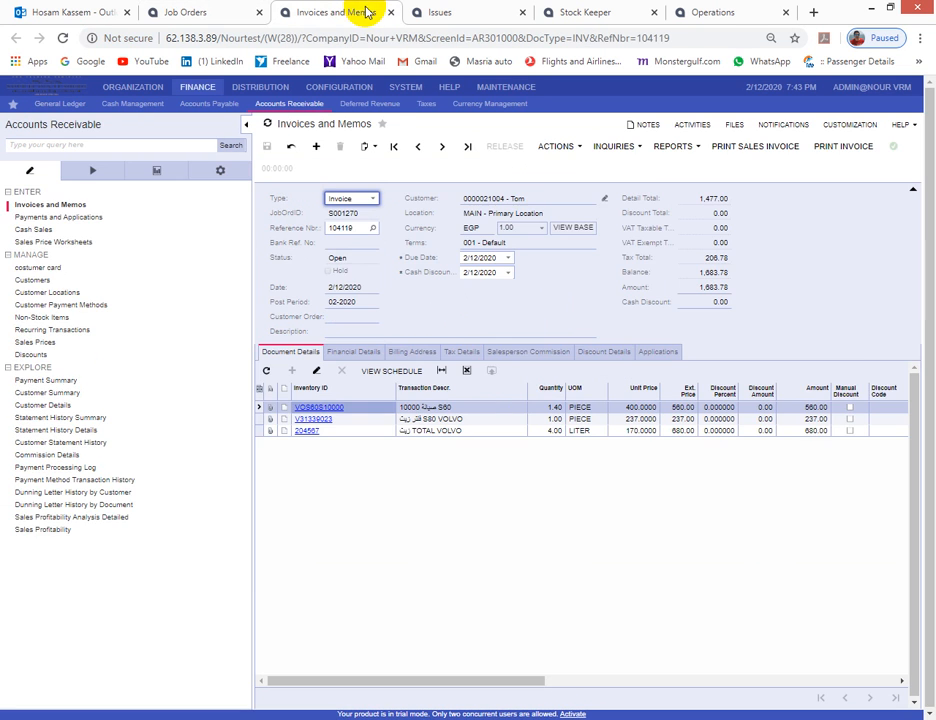
click(390, 12)
click(390, 12)
click(391, 12)
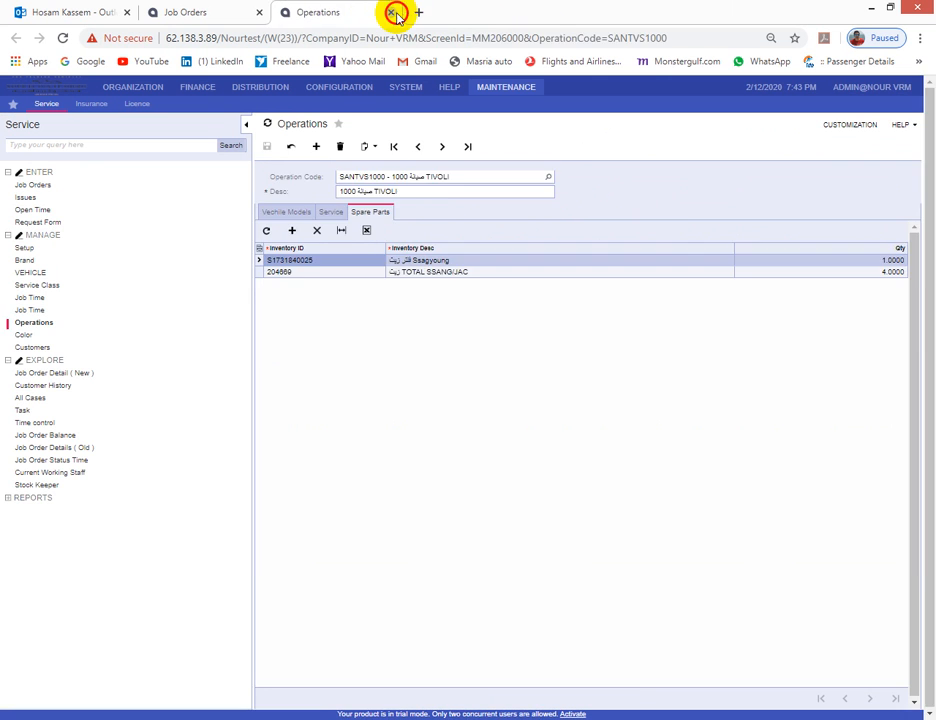
click(391, 12)
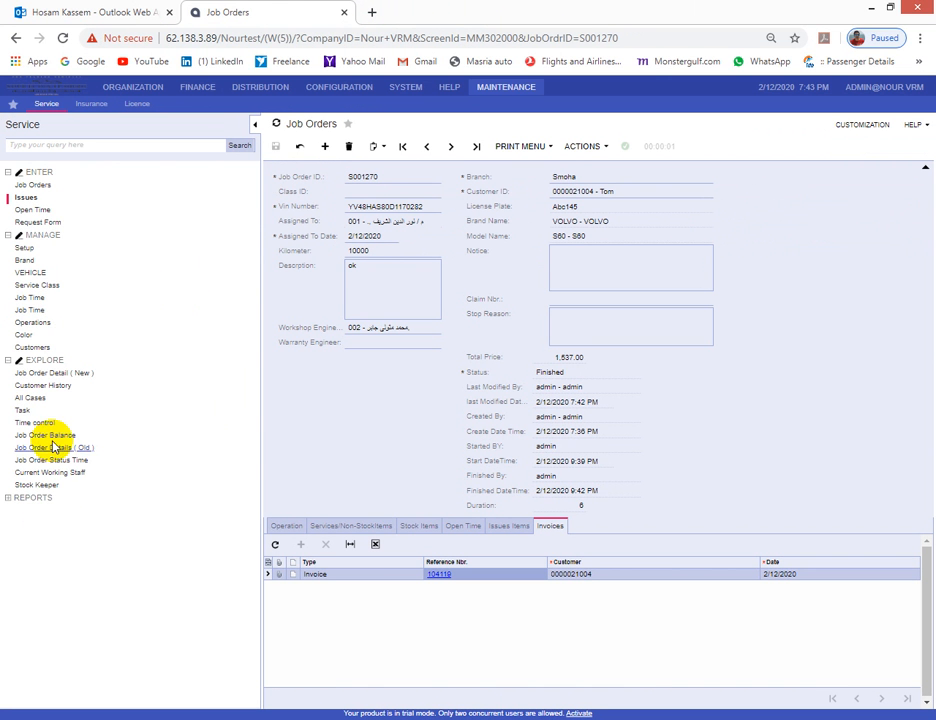
- Open Customer History in a new browser tab
click(10, 497)
scroll(130, 425, up, 3)
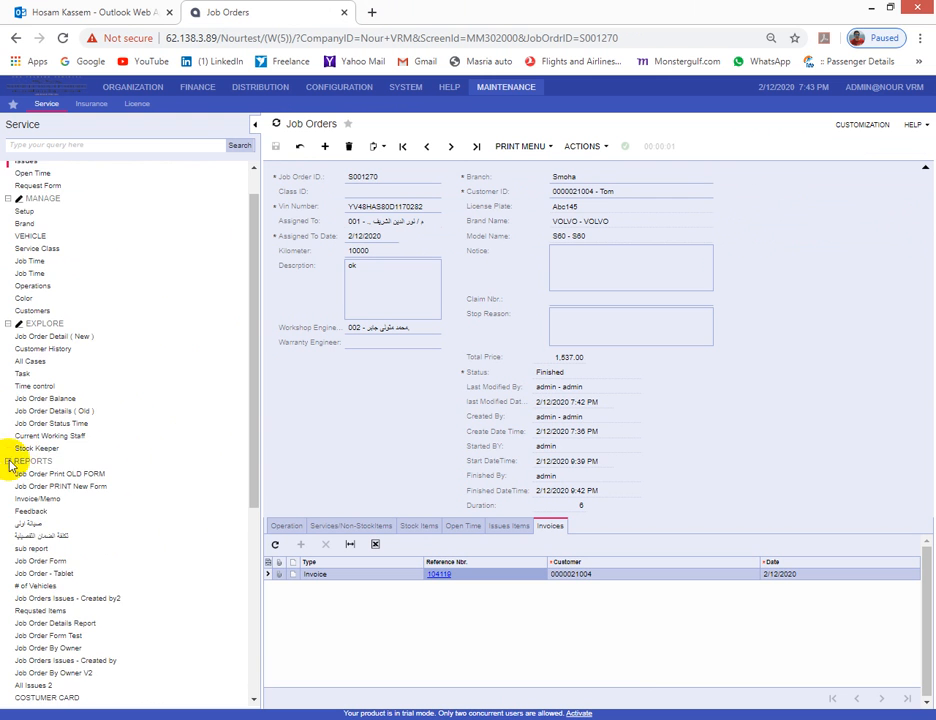
click(12, 461)
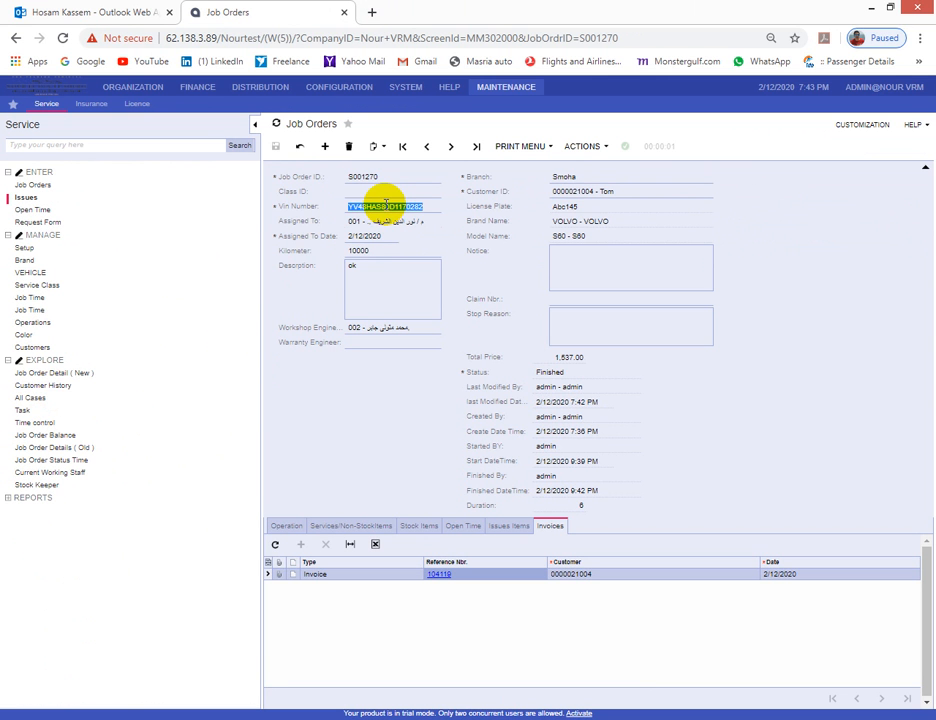
right_click(44, 386)
click(90, 410)
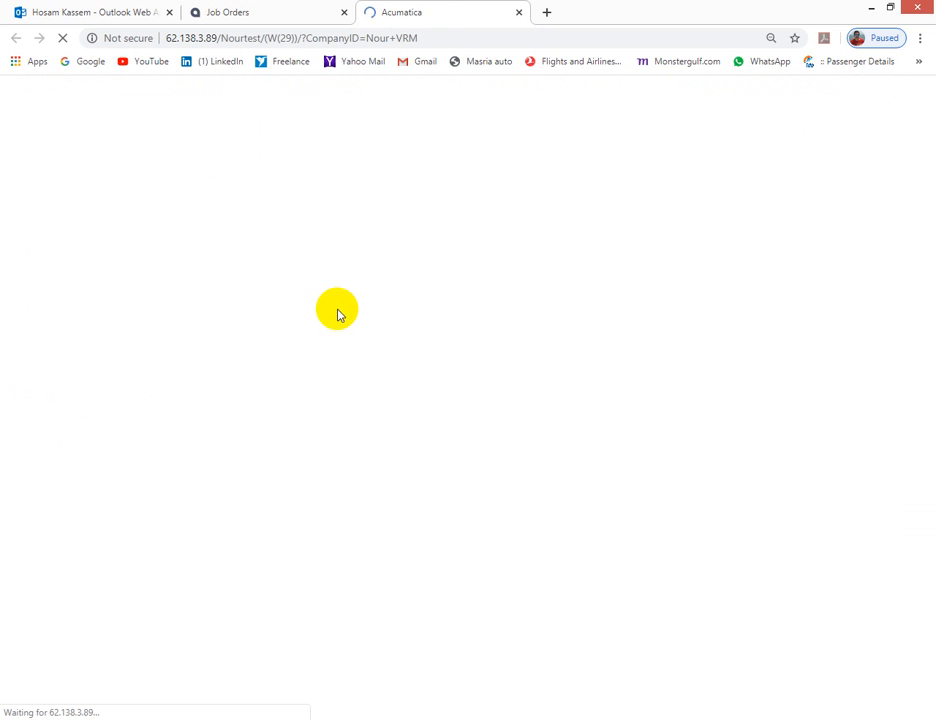
click(367, 178)
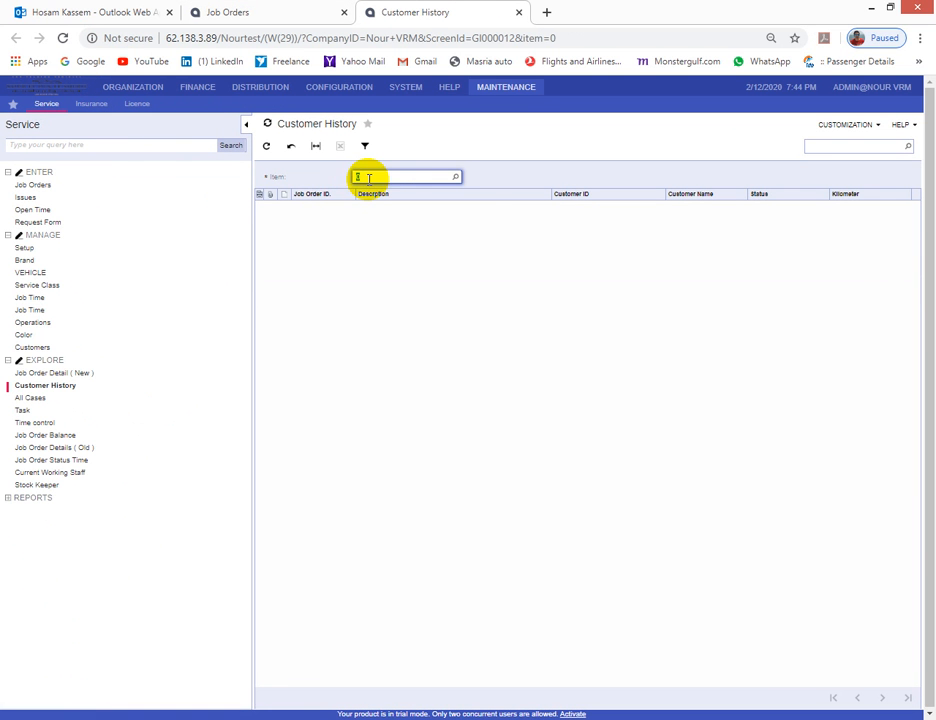
click(485, 176)
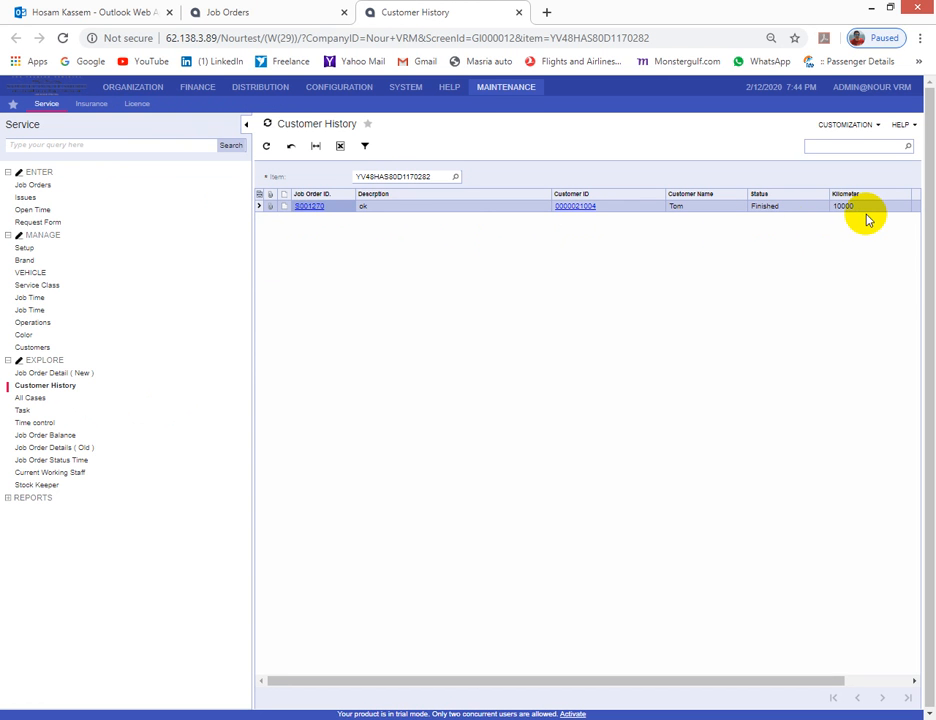
click(456, 176)
double_click(445, 249)
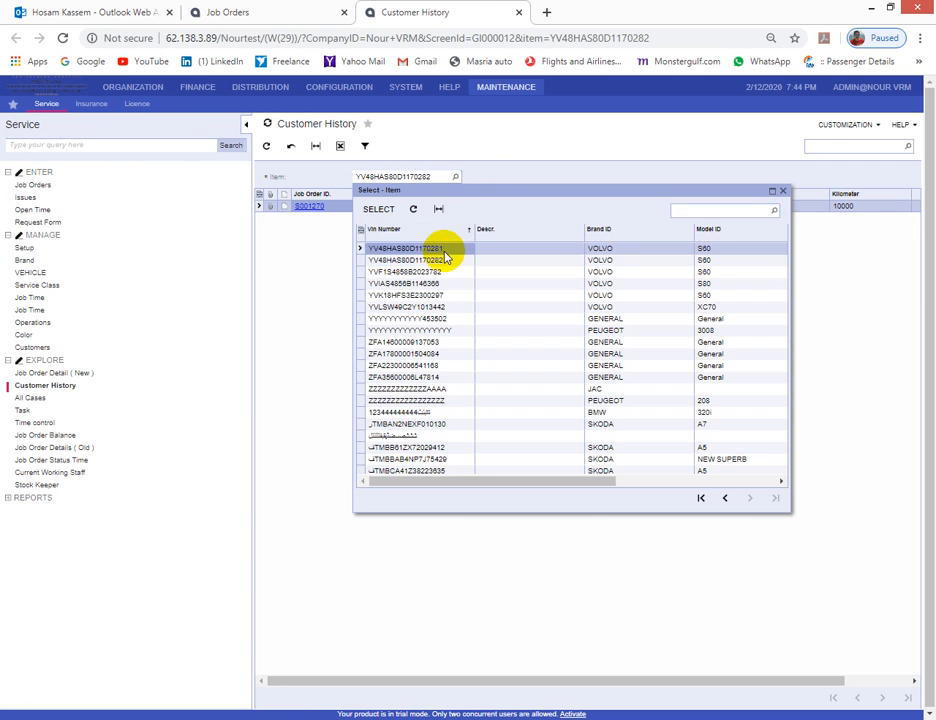
click(456, 176)
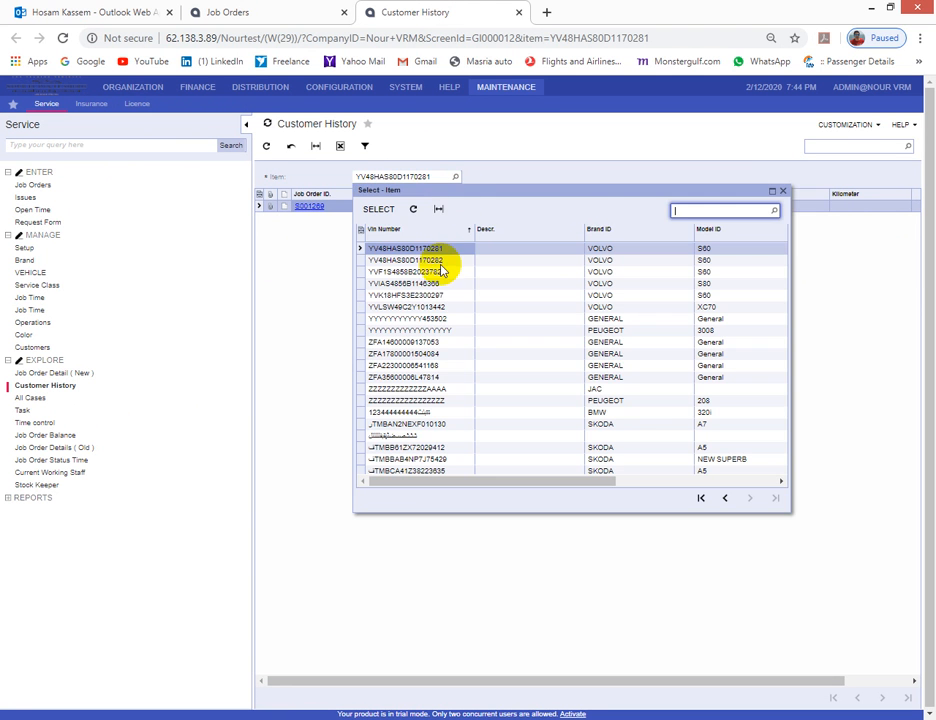
click(441, 296)
double_click(441, 296)
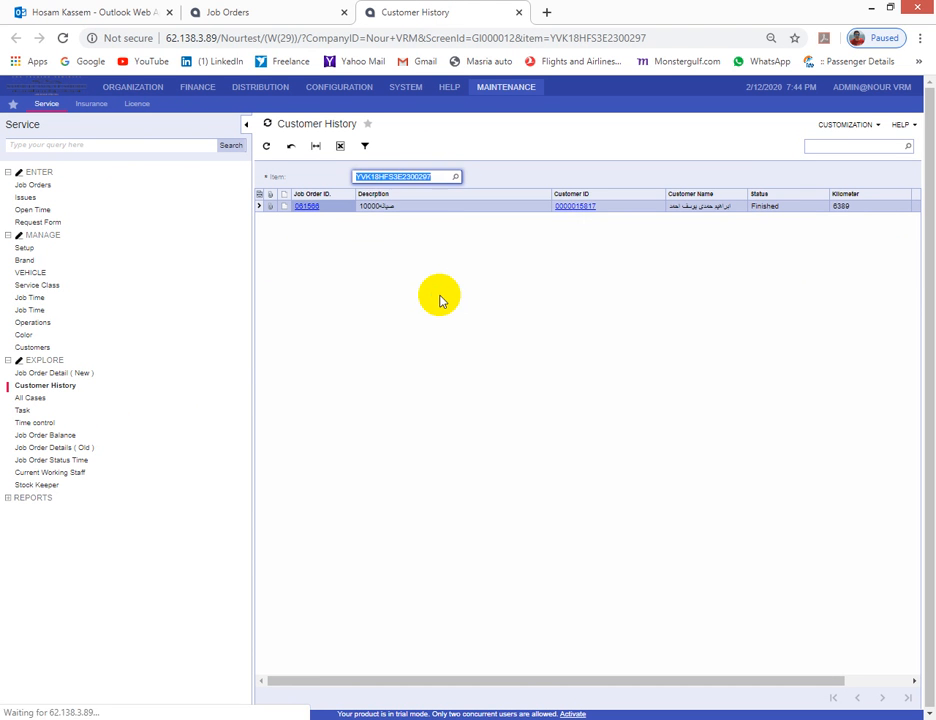
click(456, 176)
double_click(441, 306)
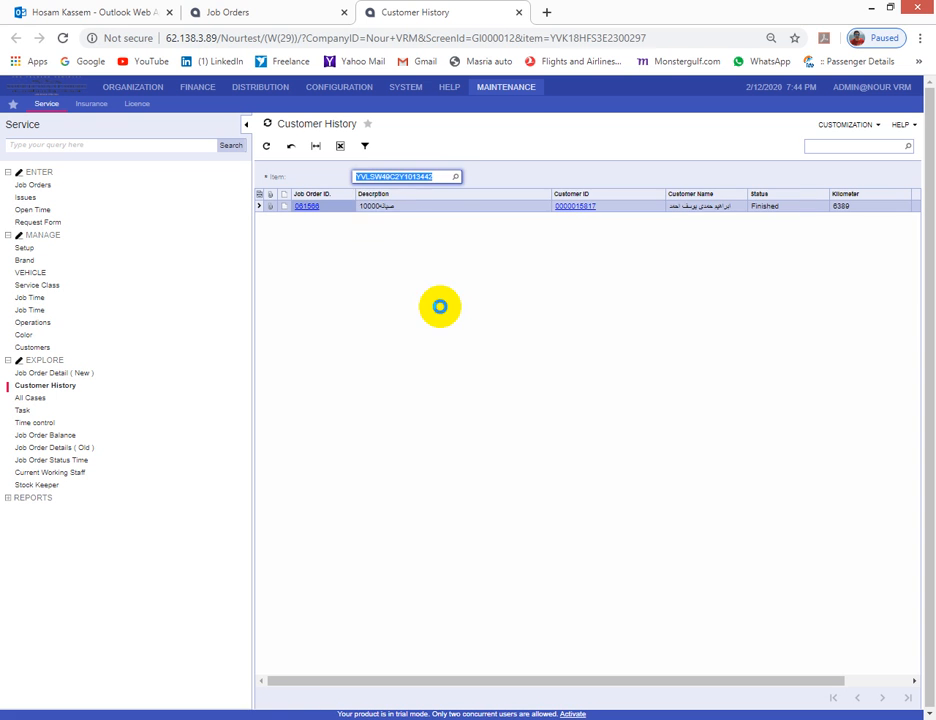
click(454, 177)
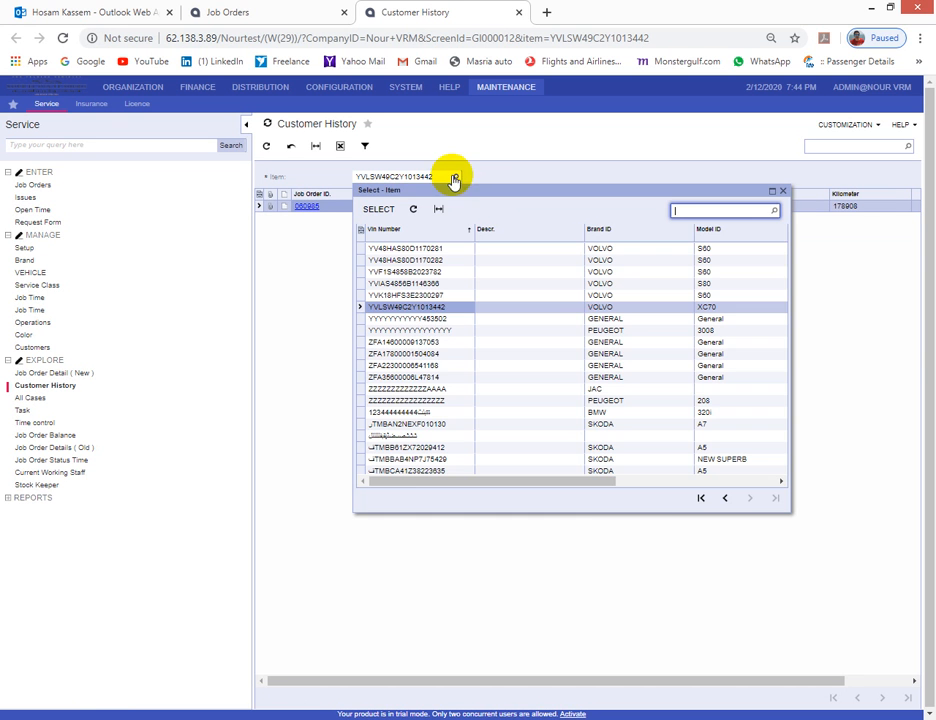
double_click(433, 342)
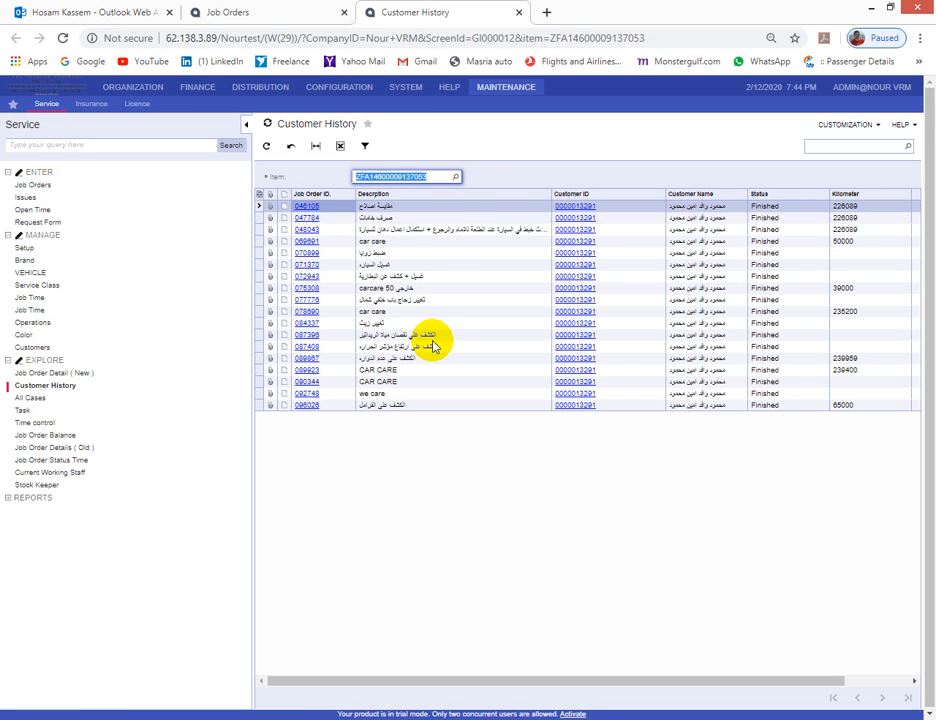
click(490, 177)
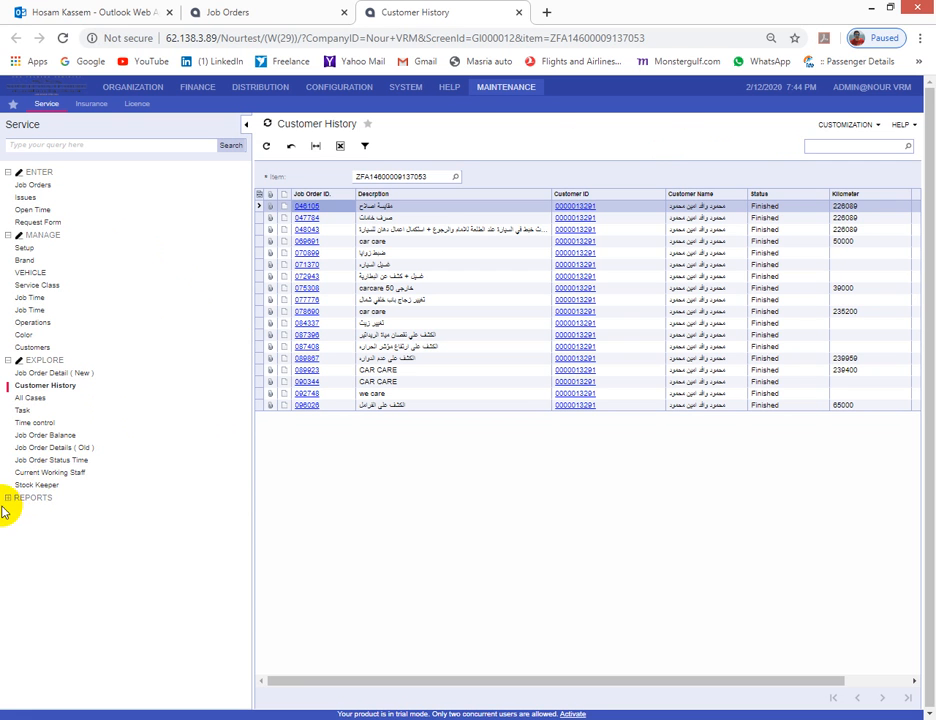
- Open the Job Order Detail (New) inquiry and scroll right to the invoice numbers
click(35, 449)
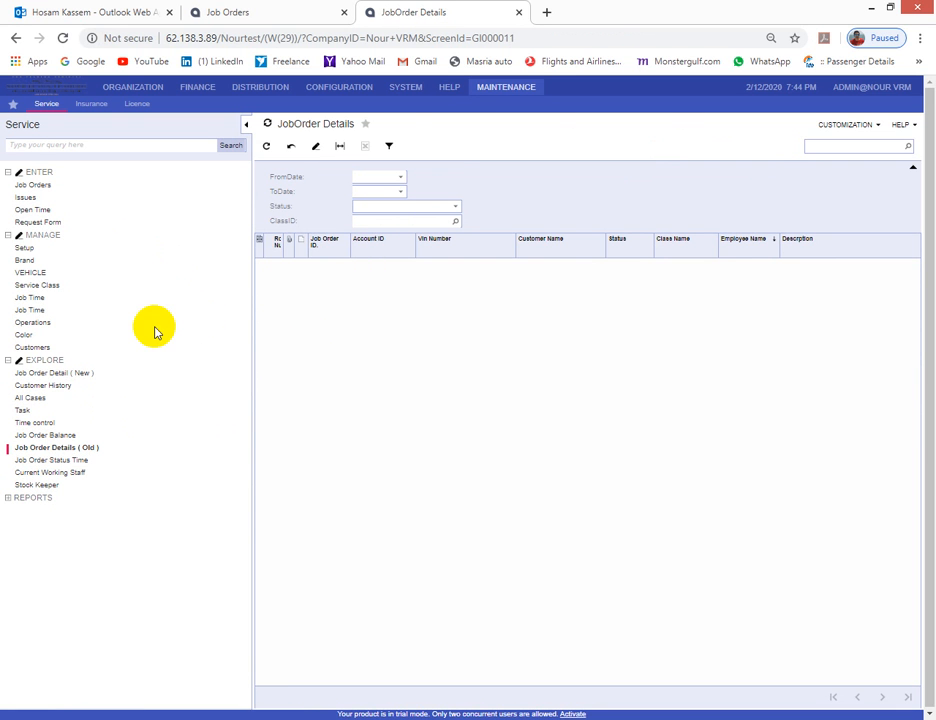
click(85, 373)
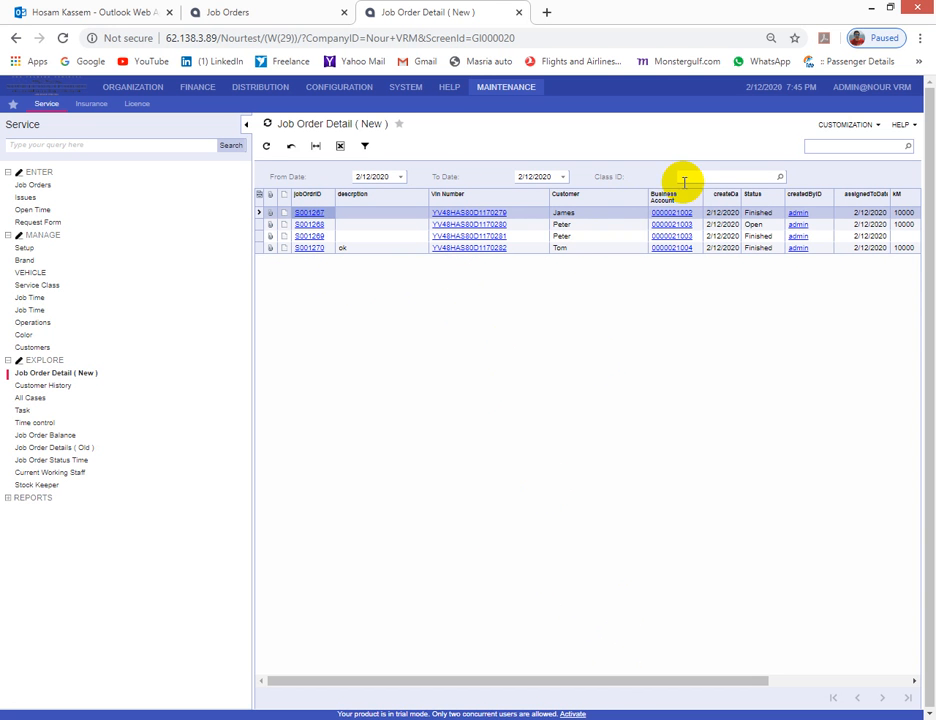
drag(742, 680, 920, 705)
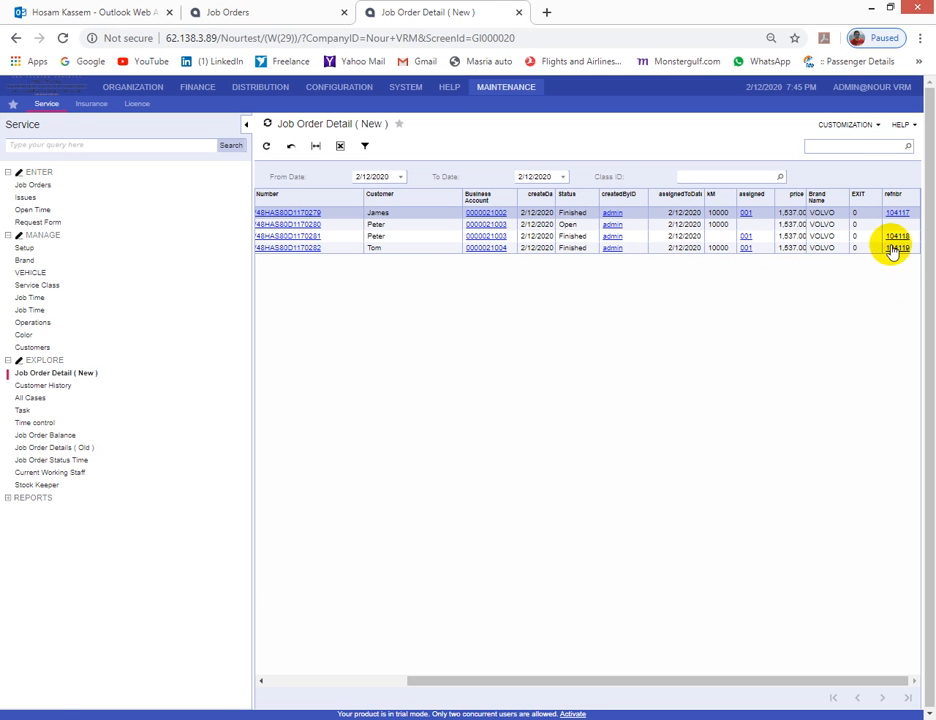
- View invoice 104117 from the first job order, close it and scroll back left
click(900, 213)
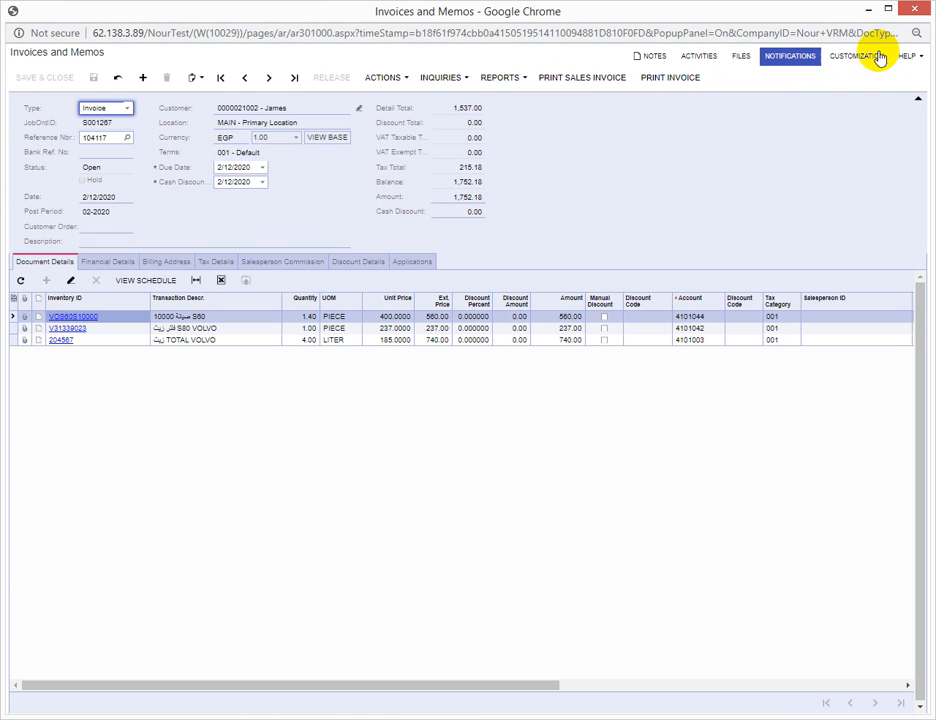
click(913, 9)
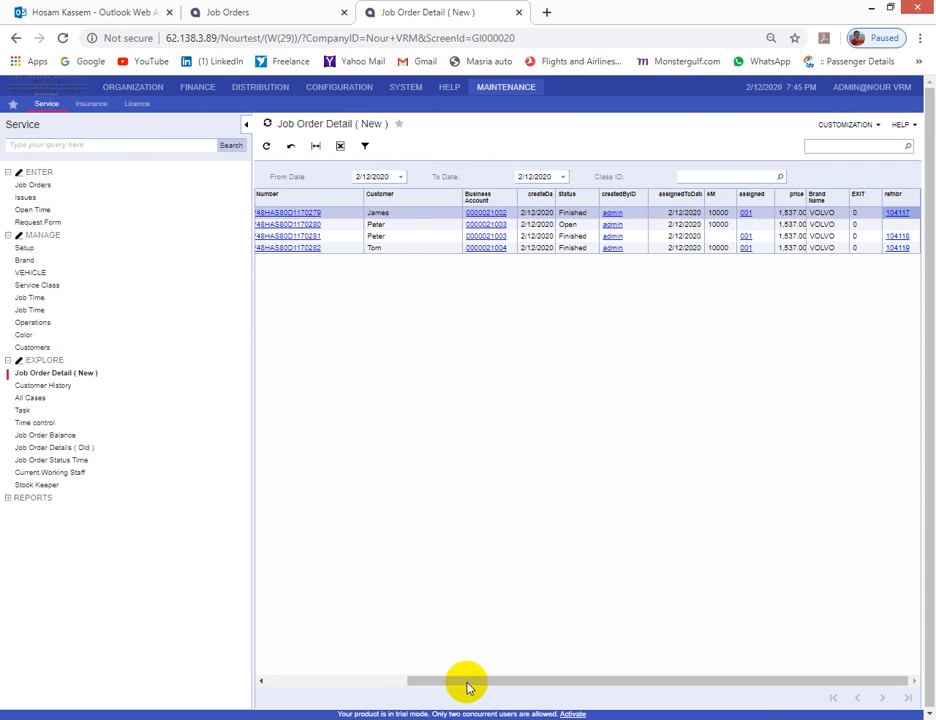
drag(470, 685, 300, 689)
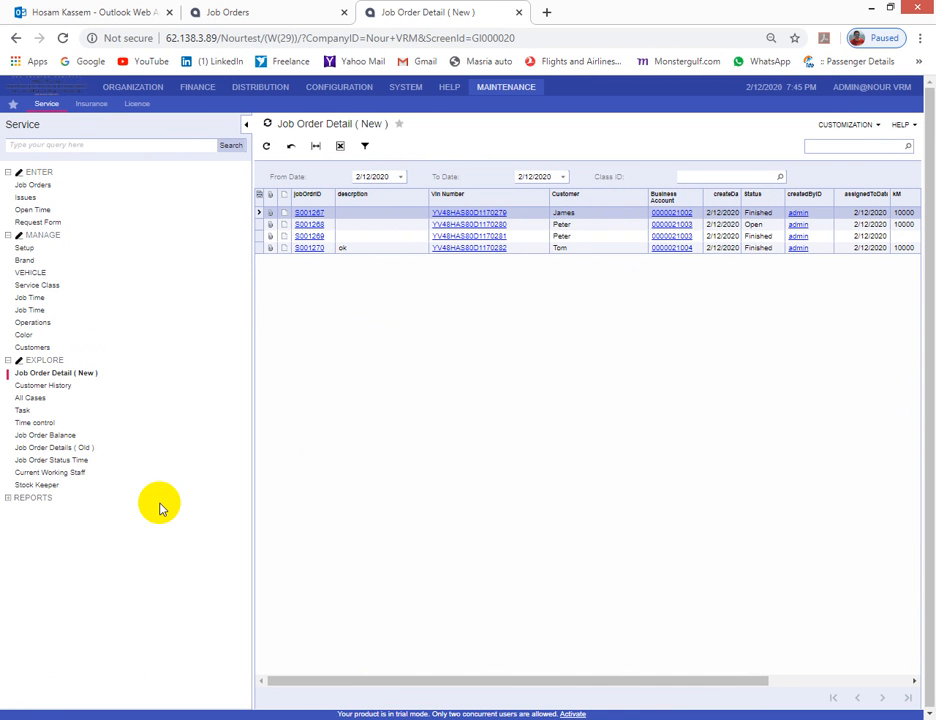
- Load S001270 in Job Order Status Time: Started 7:39:25 PM, Completed 7:42:07 PM, Finished 7:42:37 PM
click(57, 462)
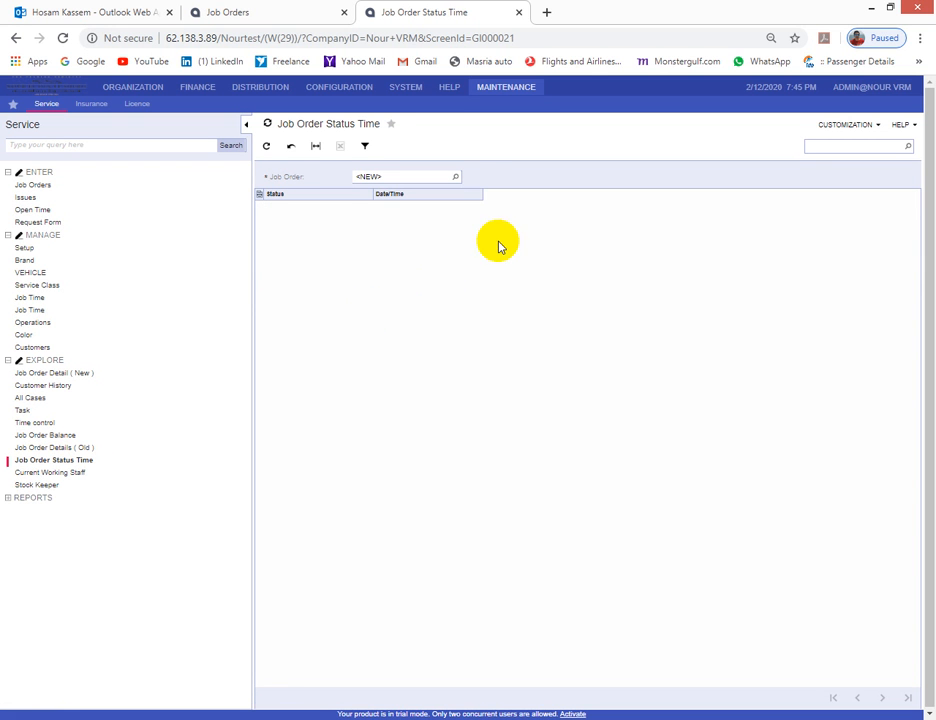
click(457, 177)
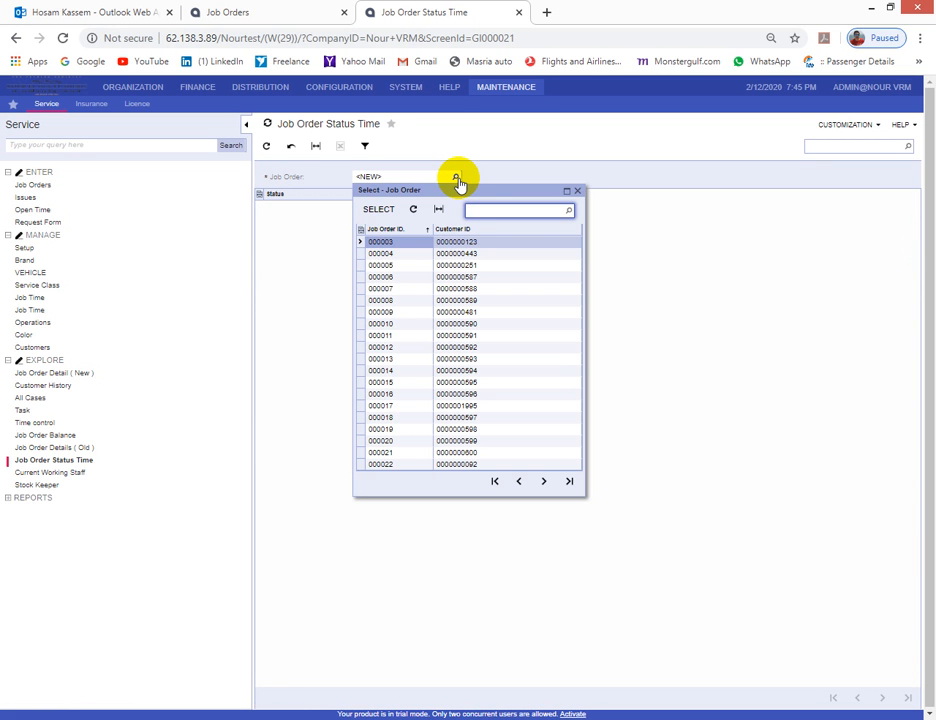
click(569, 481)
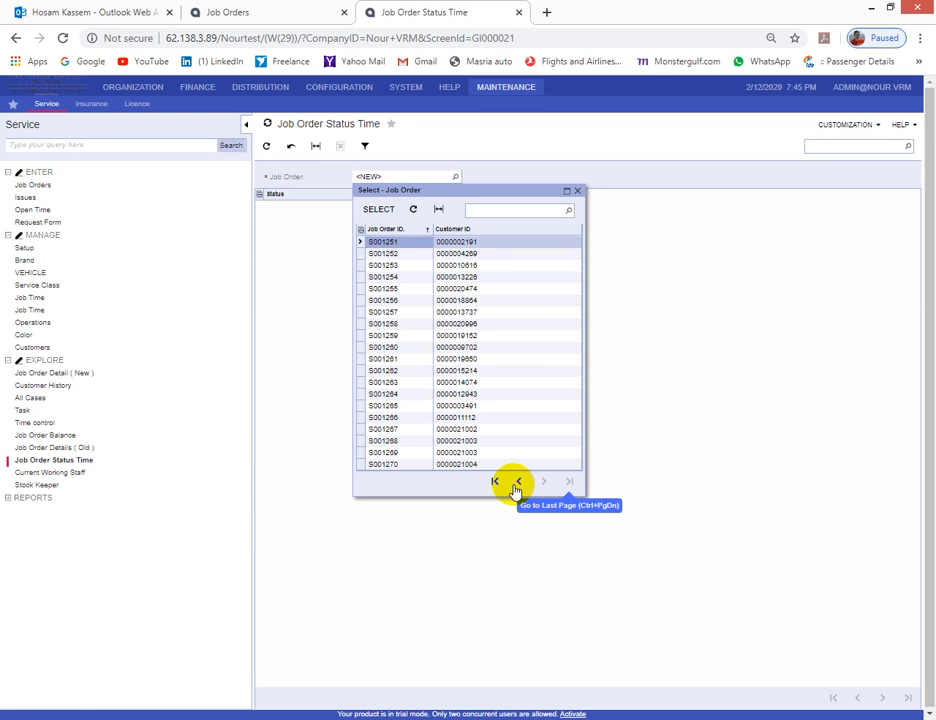
double_click(398, 464)
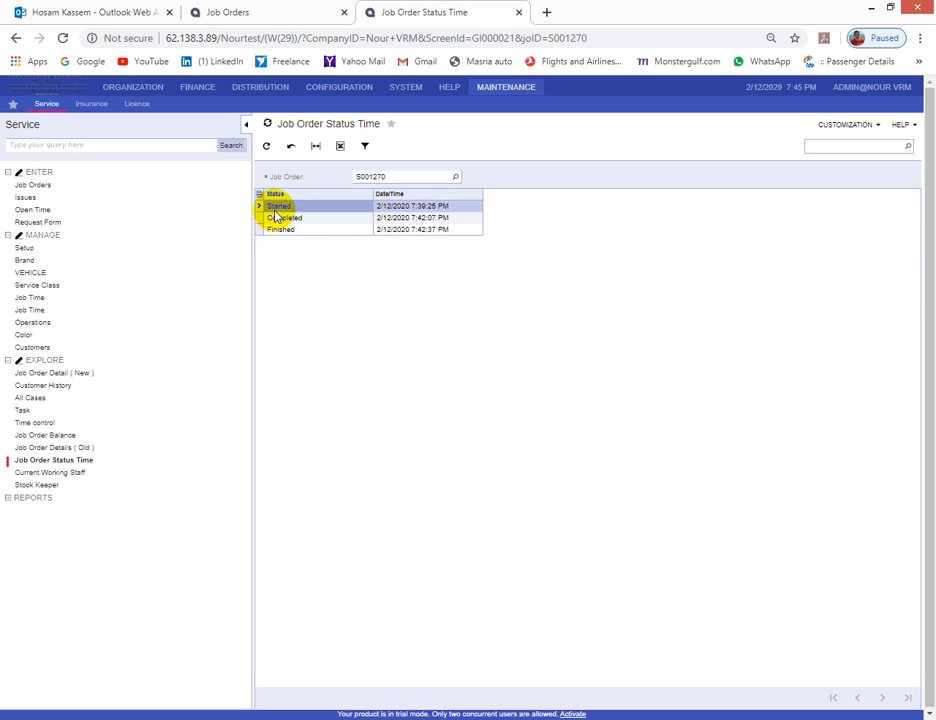
click(398, 220)
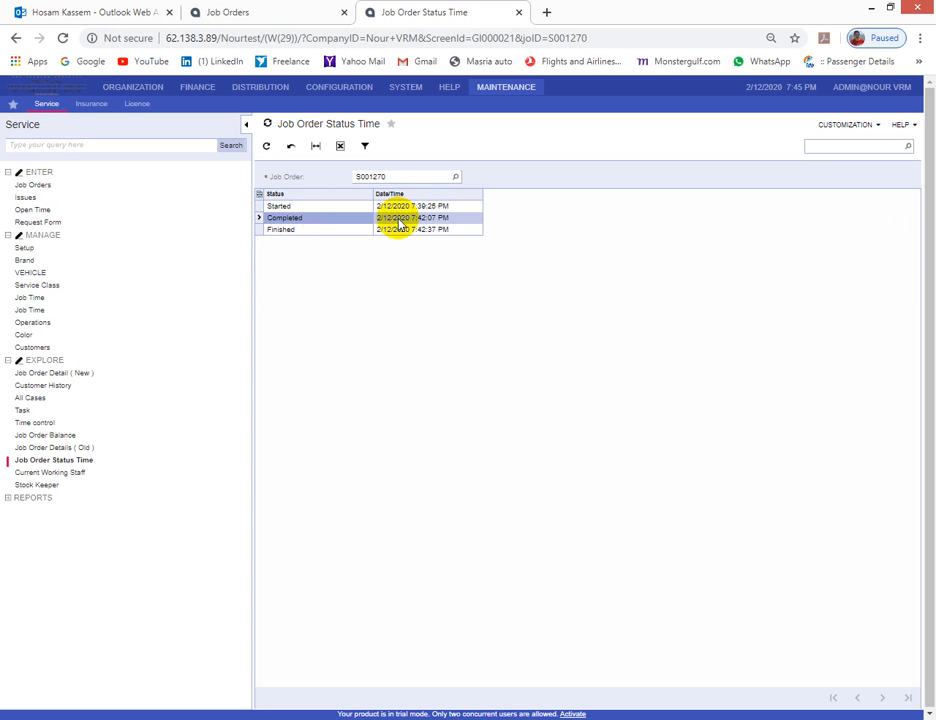
click(300, 229)
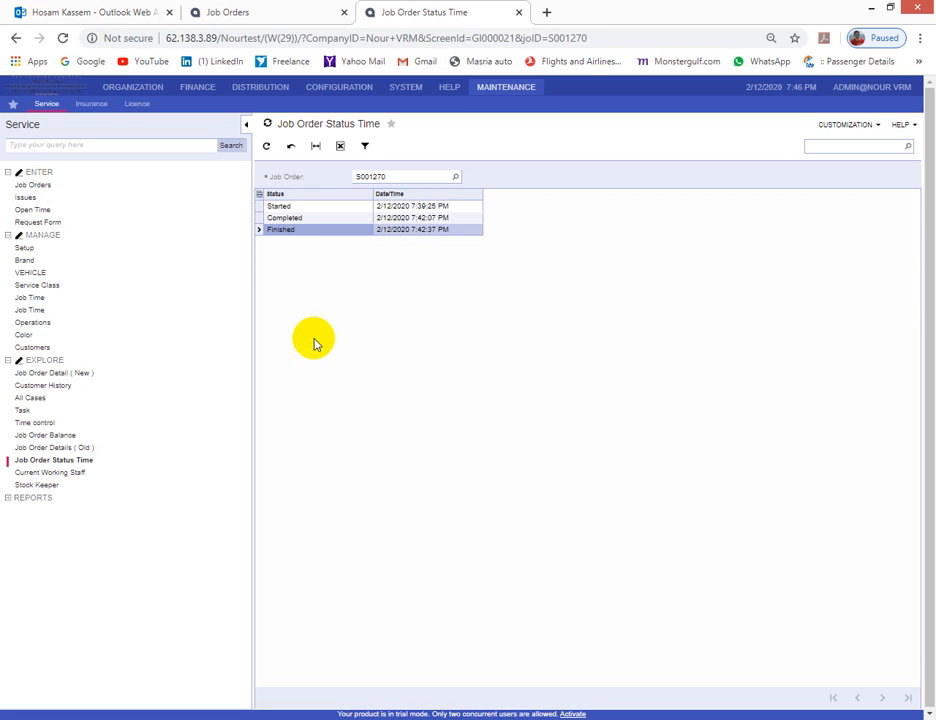
- Open the Loading Report and set its From Date to 1/1/2019
click(13, 500)
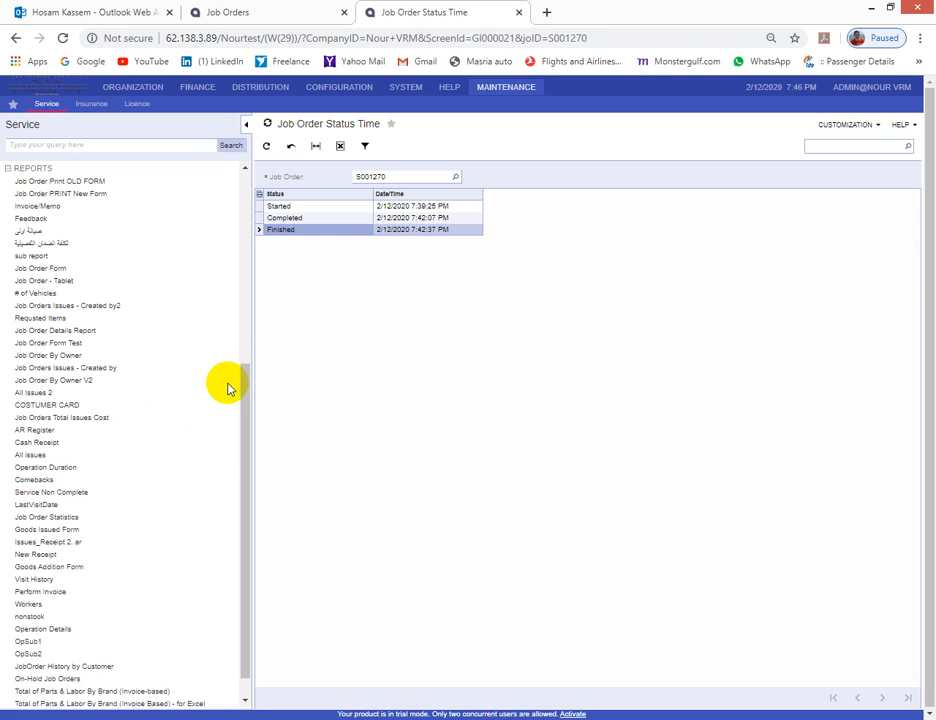
scroll(228, 389, down, 1)
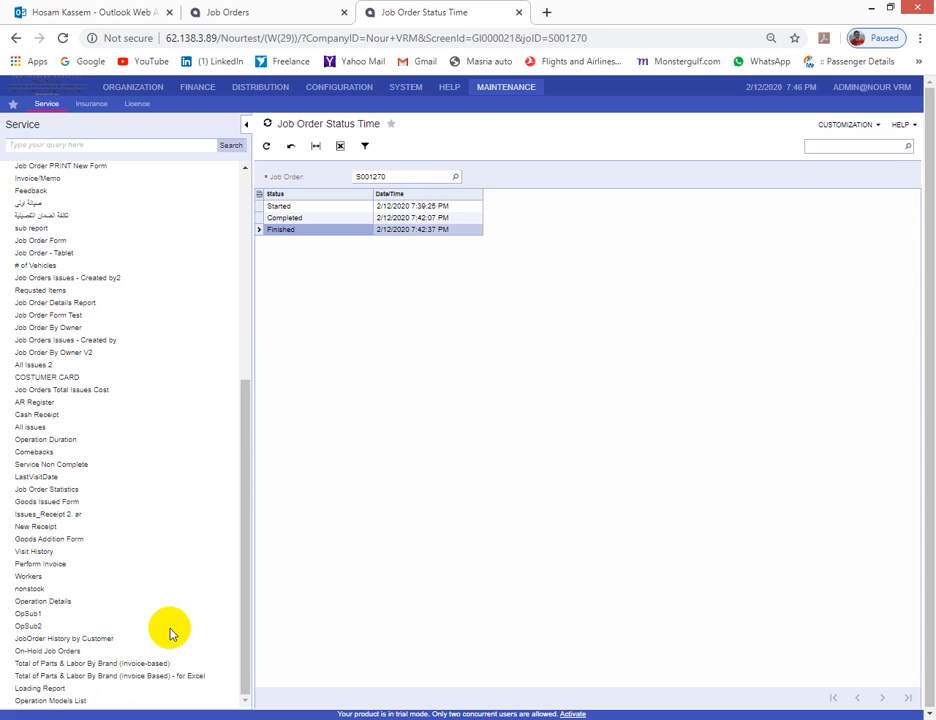
click(40, 690)
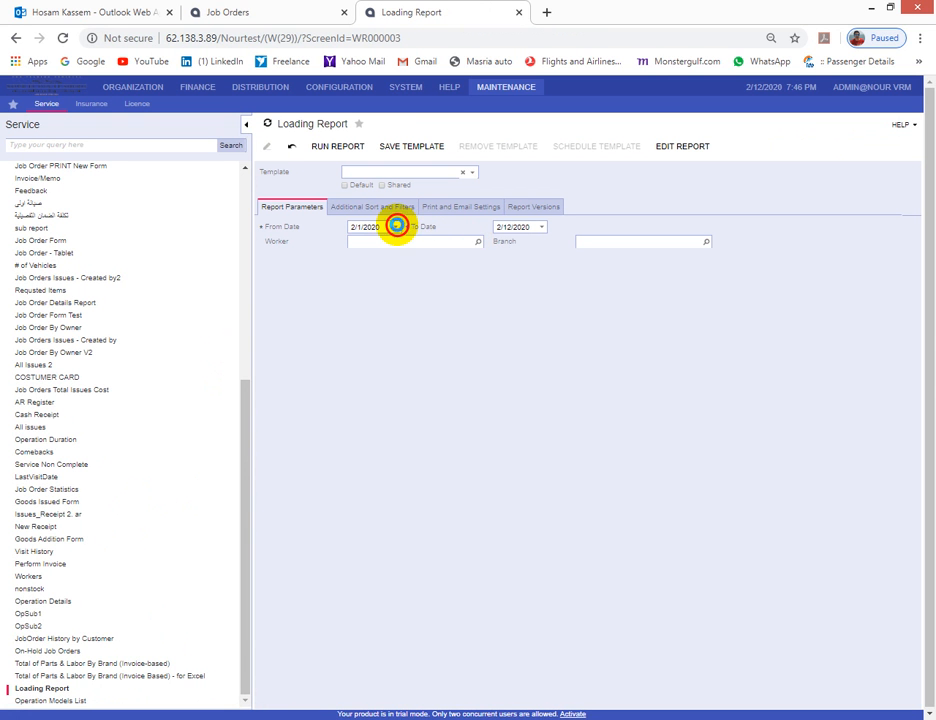
click(396, 227)
click(425, 240)
click(420, 247)
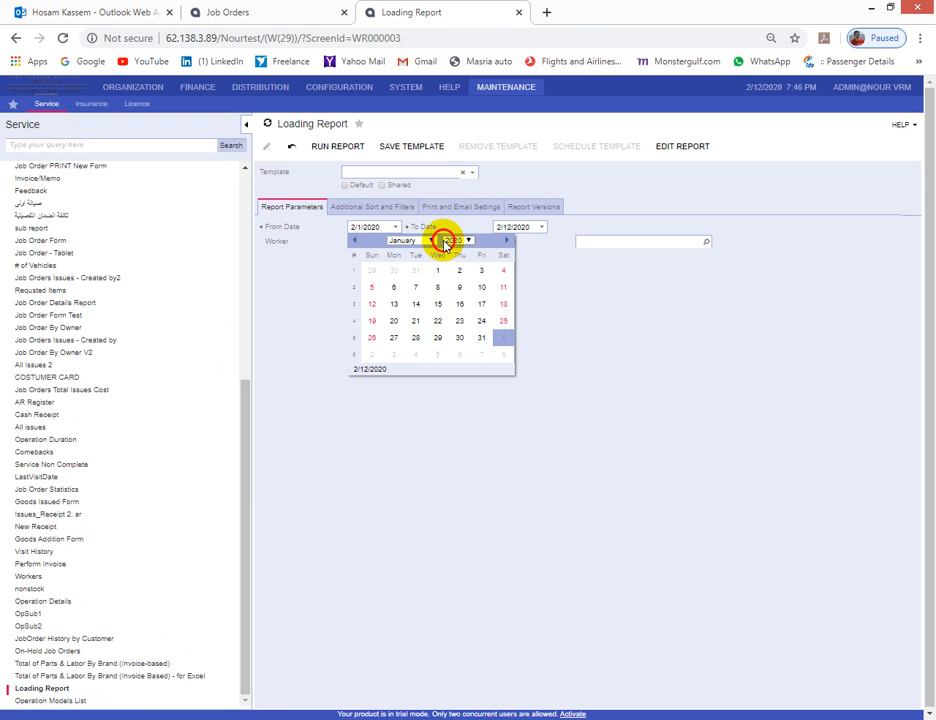
click(456, 241)
click(454, 288)
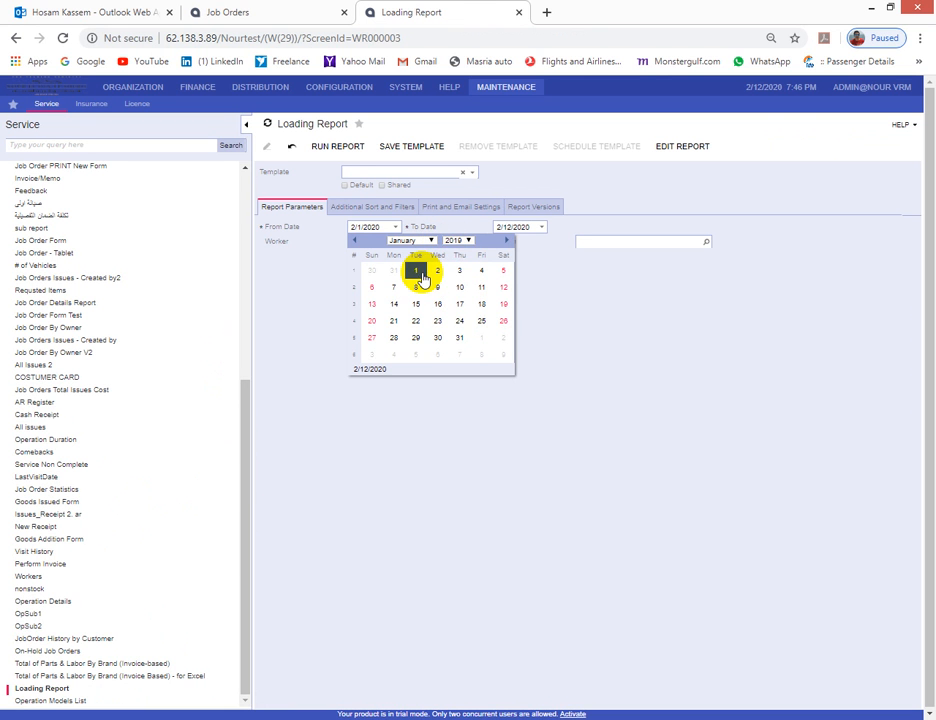
click(421, 273)
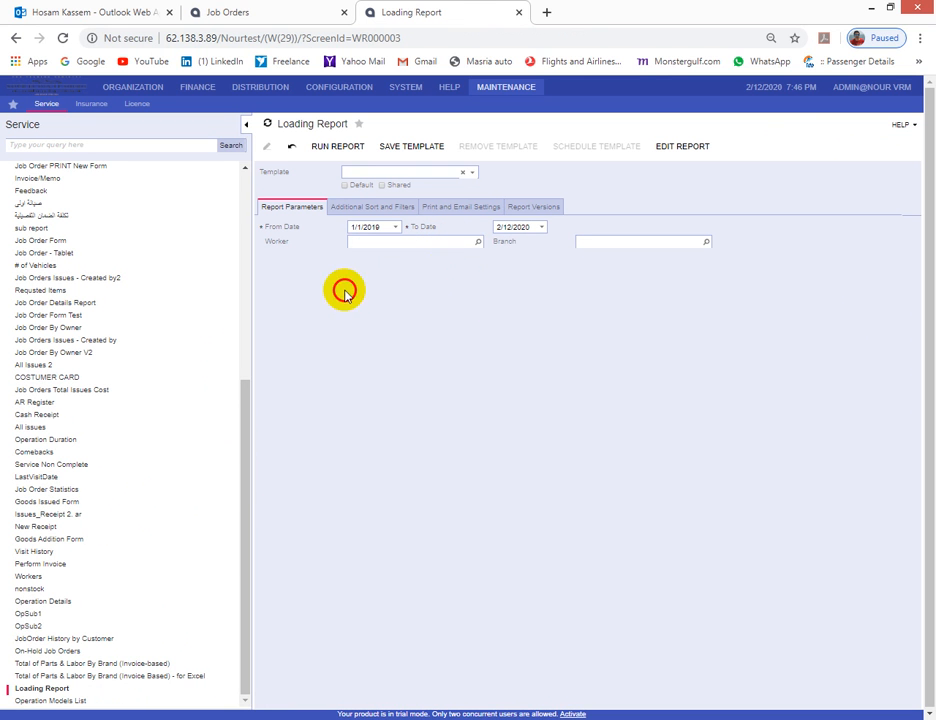
- Choose worker 002, run the Loading Report, then return to its parameters
click(477, 242)
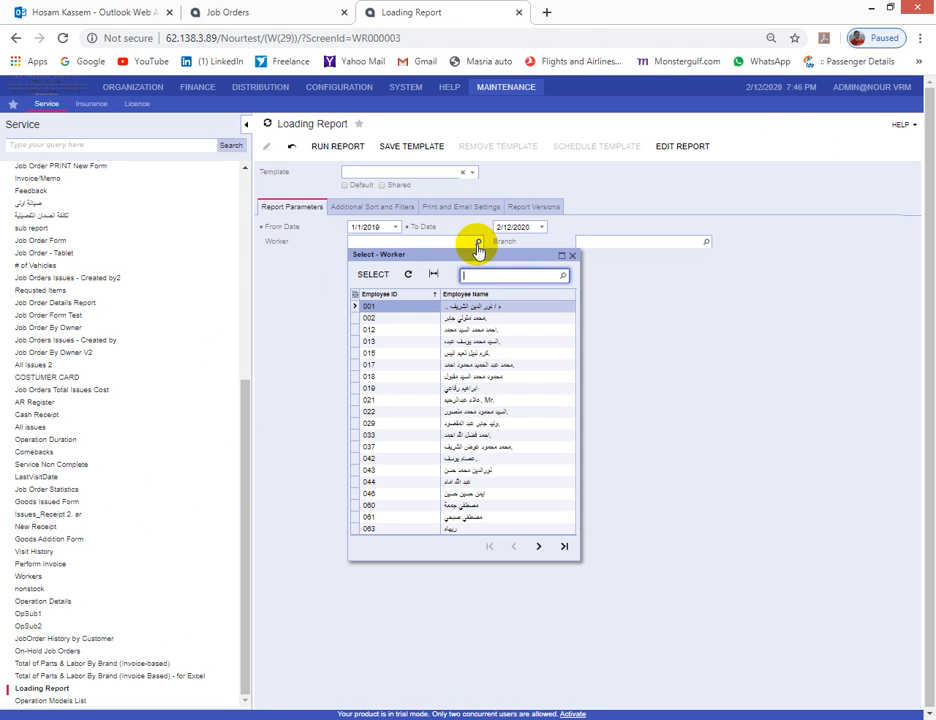
double_click(459, 328)
click(314, 147)
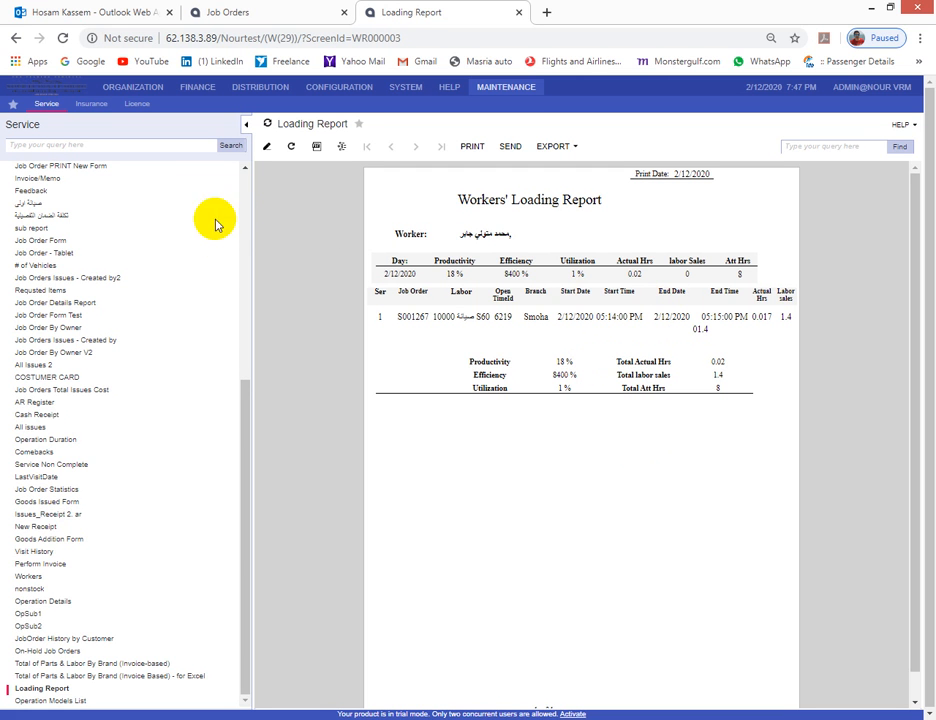
click(266, 148)
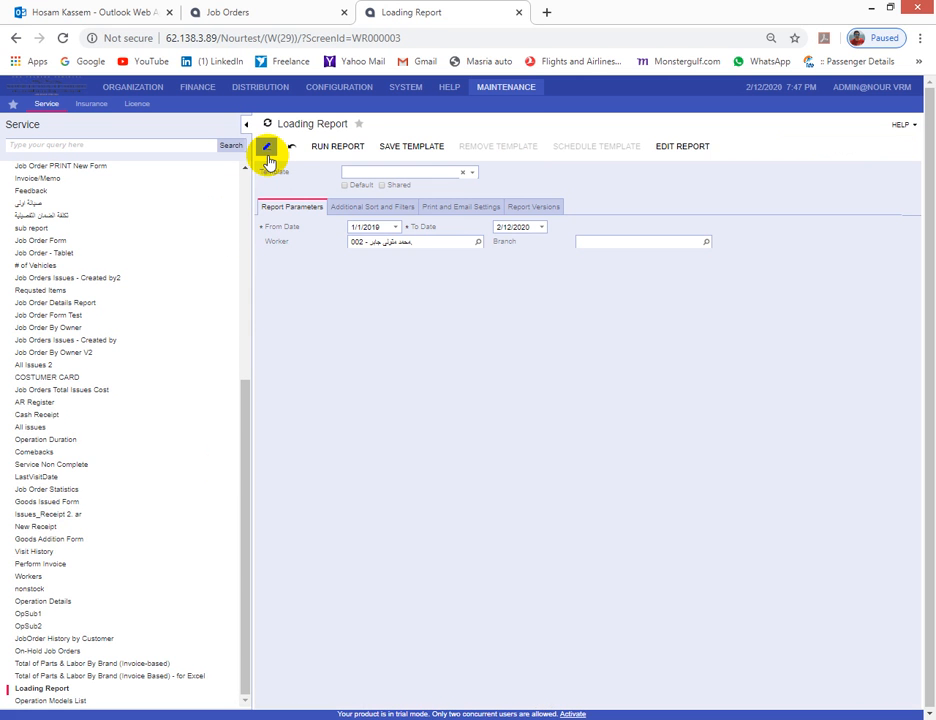
- Run Total of Parts & Labor By Brand (Invoice-based) for VOLVO, totalling 4491, then return to parameters
click(50, 664)
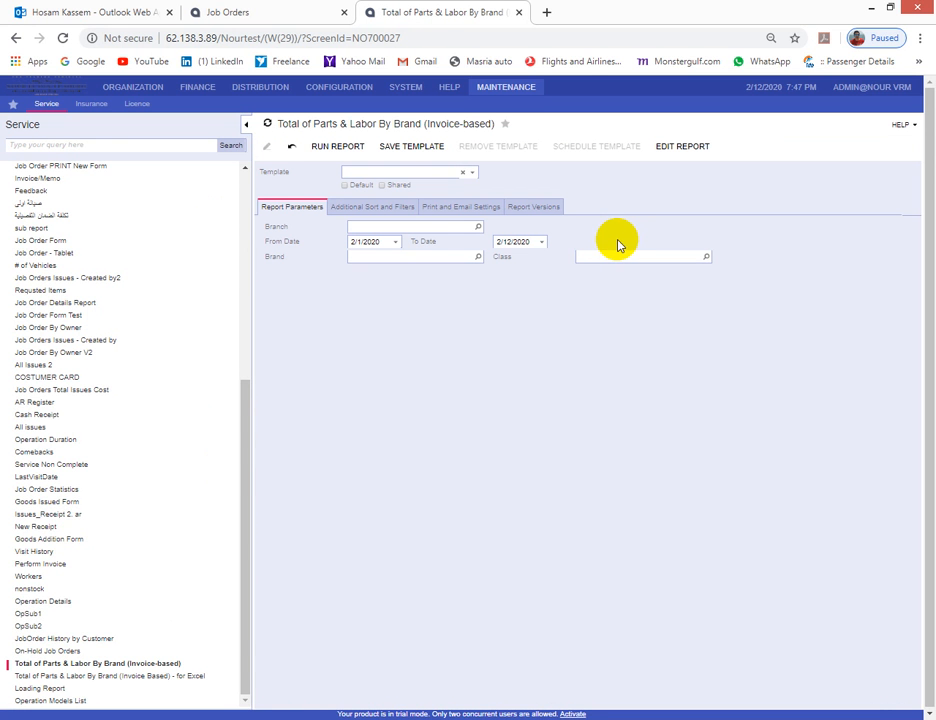
click(478, 257)
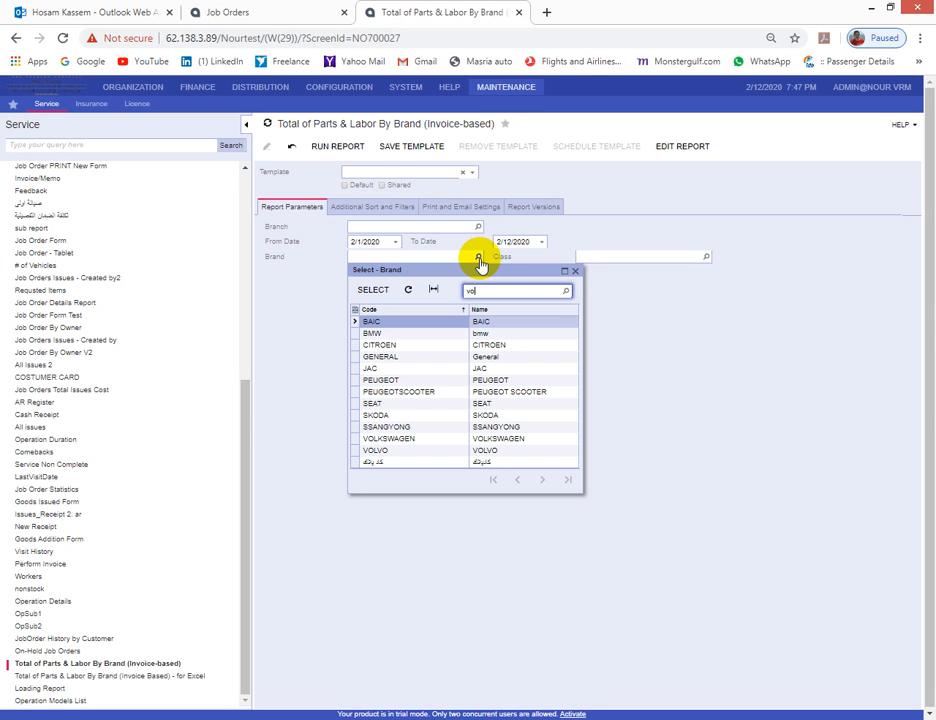
click(396, 335)
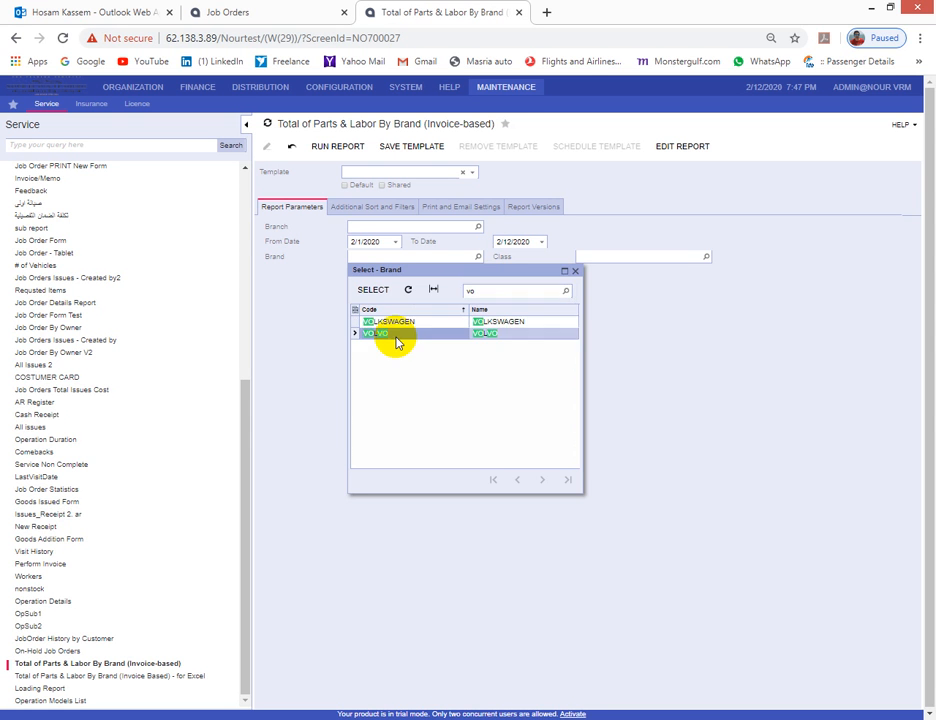
double_click(396, 336)
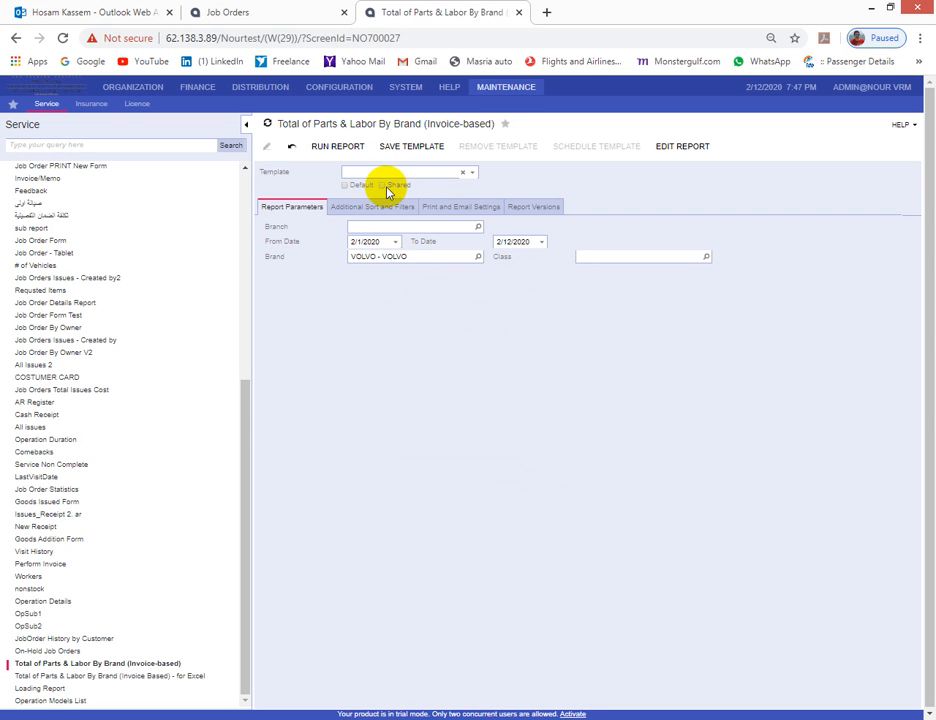
click(340, 148)
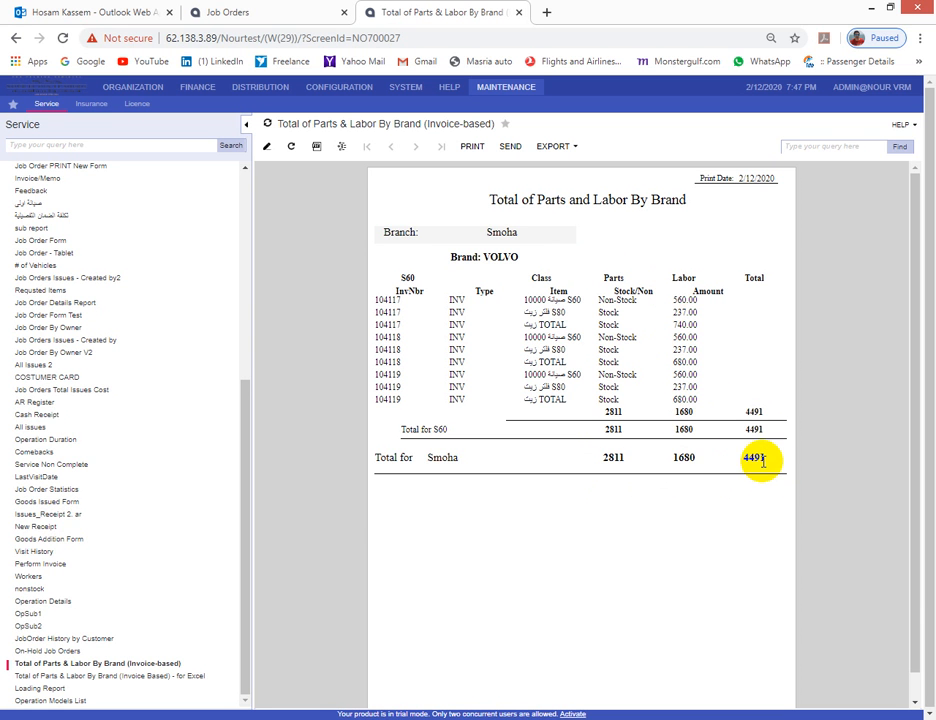
click(266, 146)
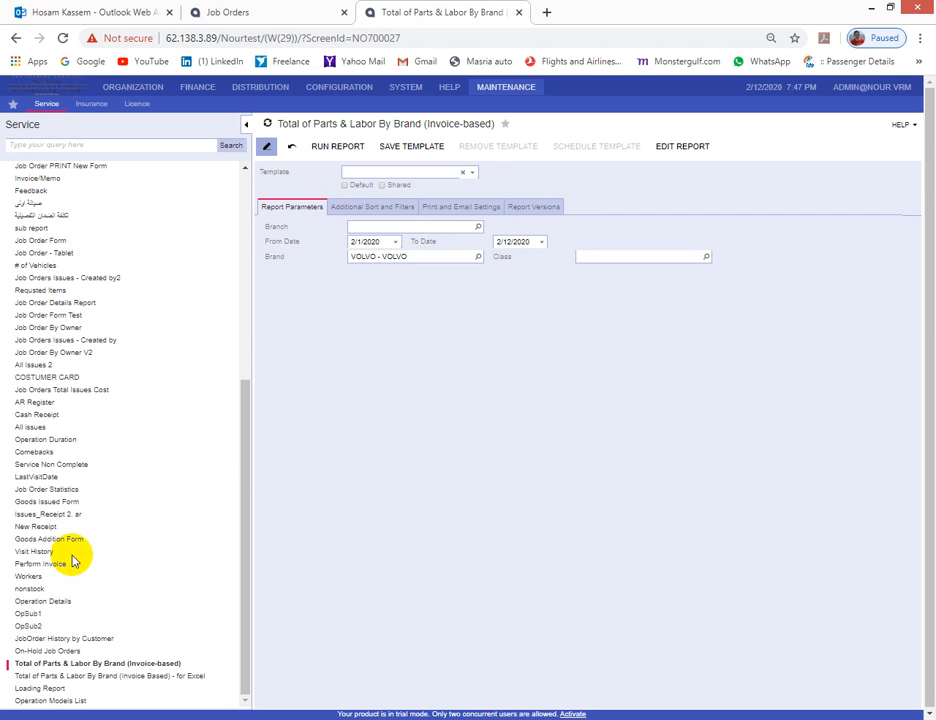
- Open Current Working Staff filtered to employee 001 with From Date 1/1/2020
drag(244, 512, 274, 397)
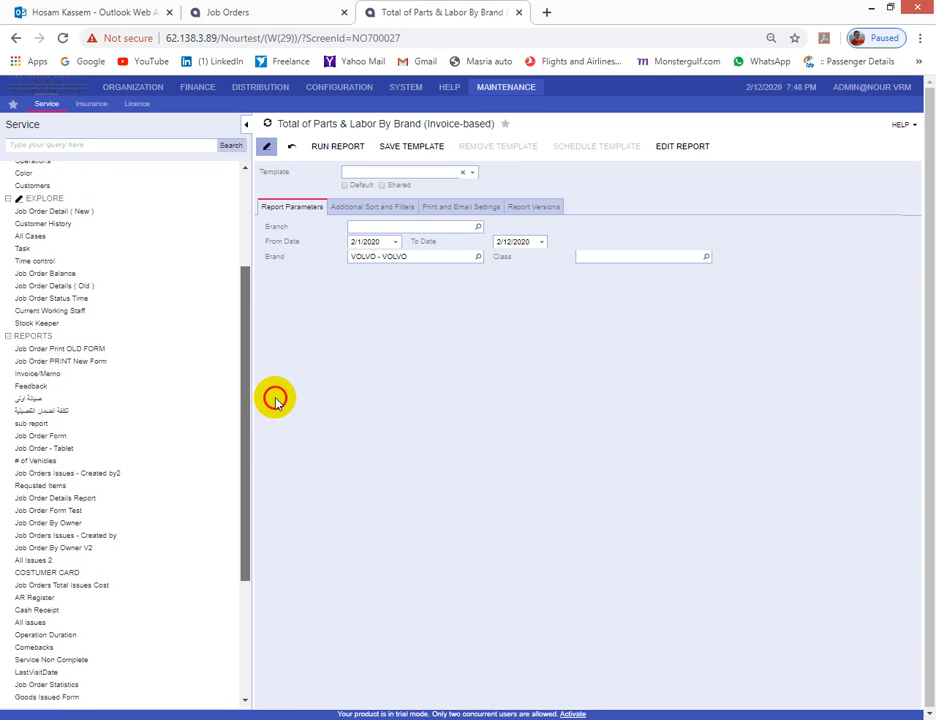
click(40, 313)
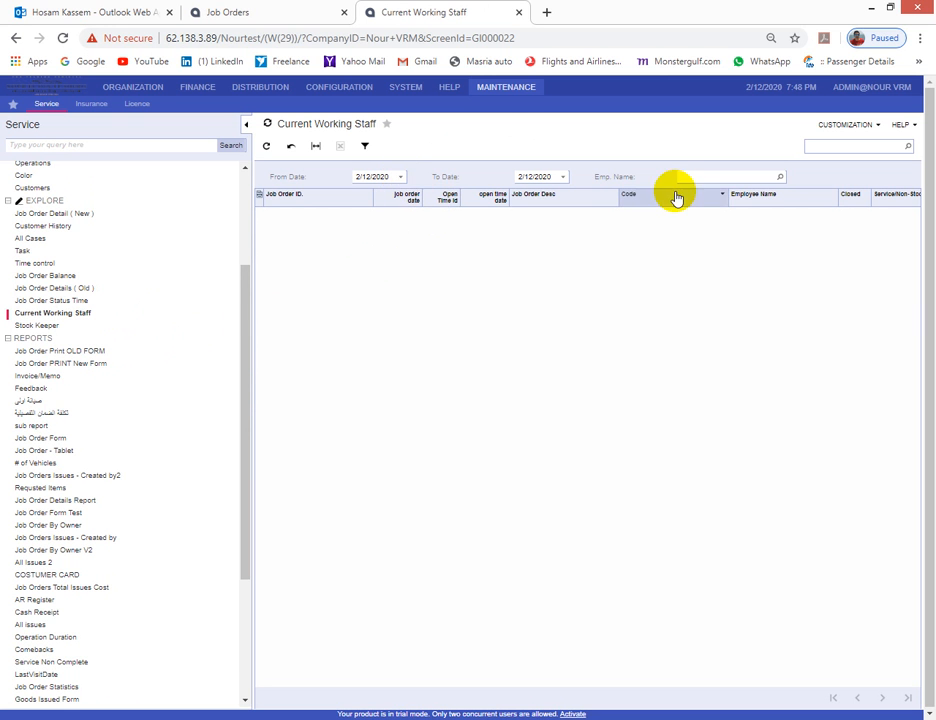
click(781, 180)
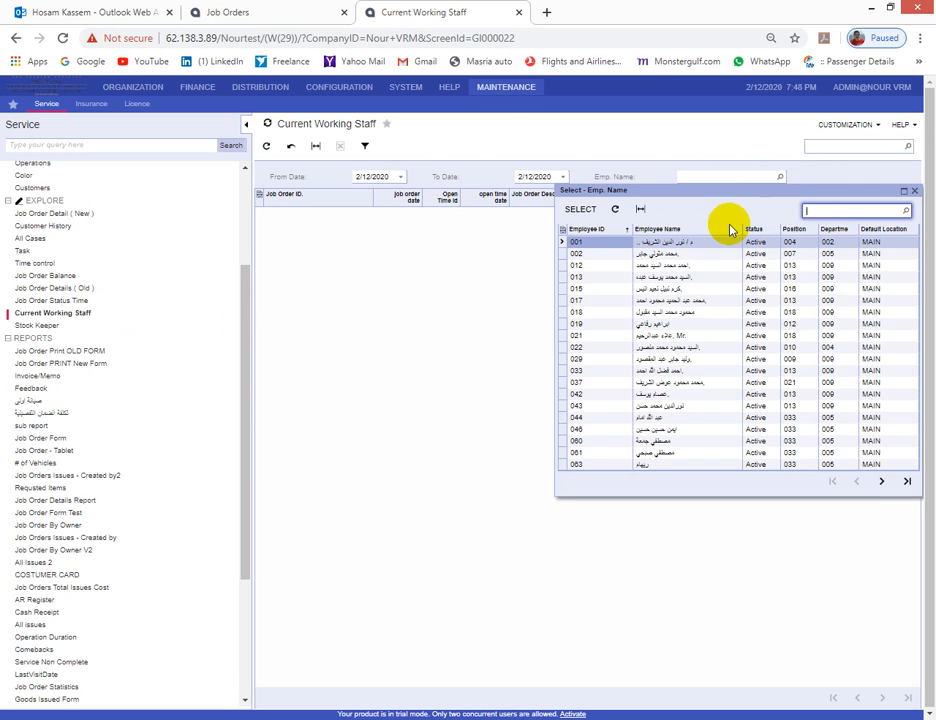
double_click(591, 244)
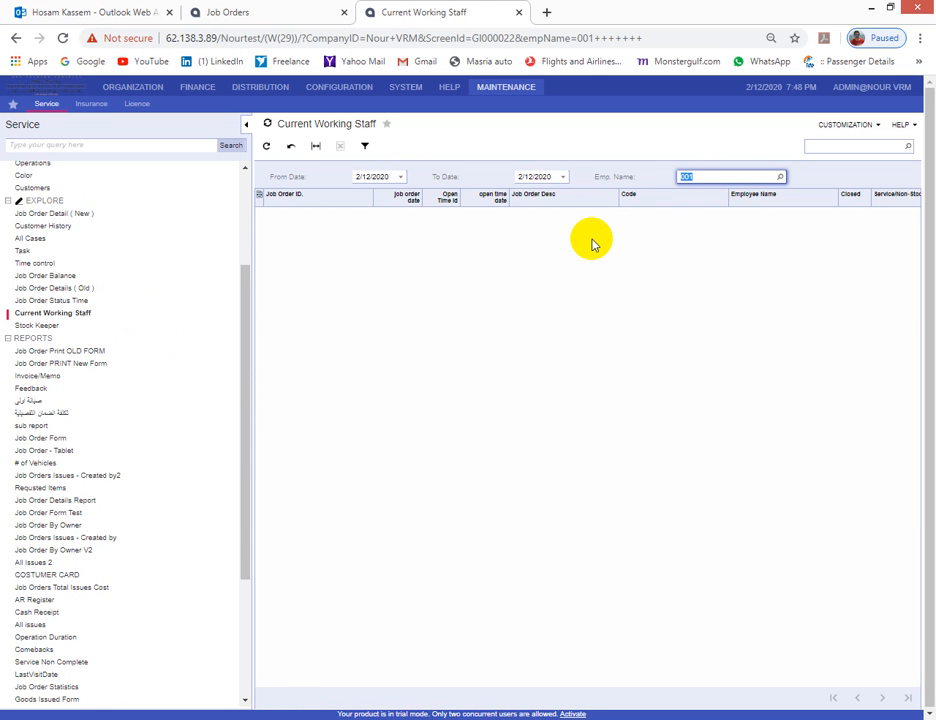
click(401, 177)
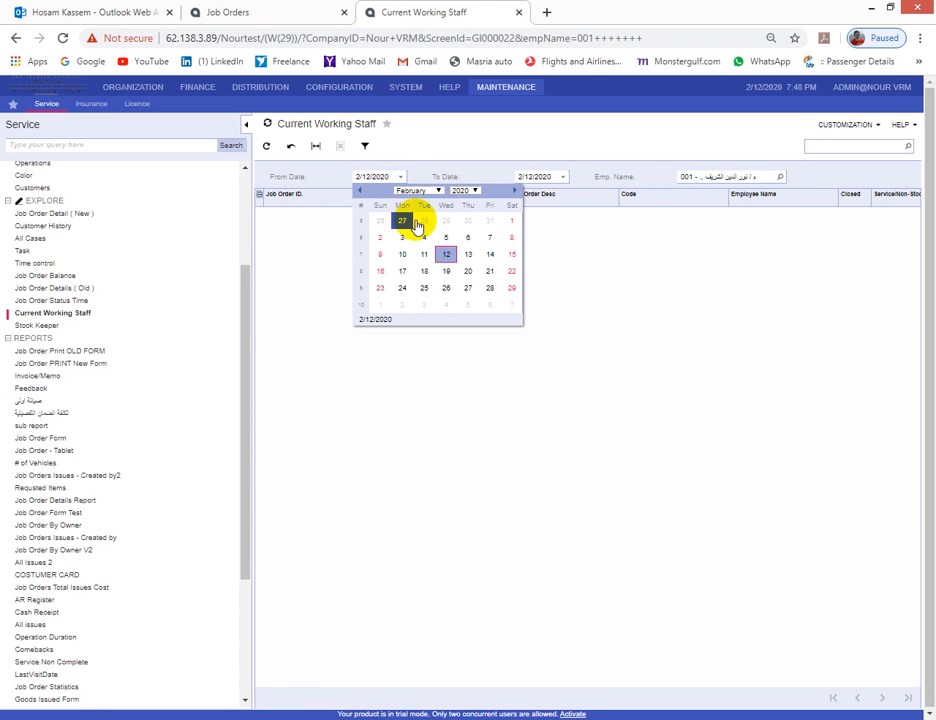
click(438, 190)
click(430, 202)
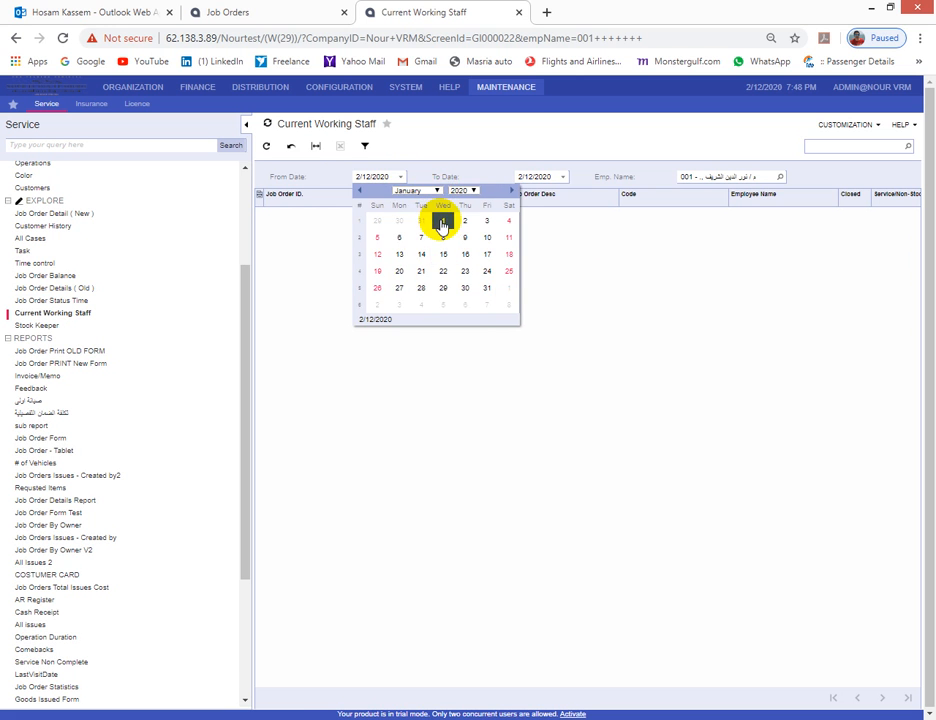
click(442, 222)
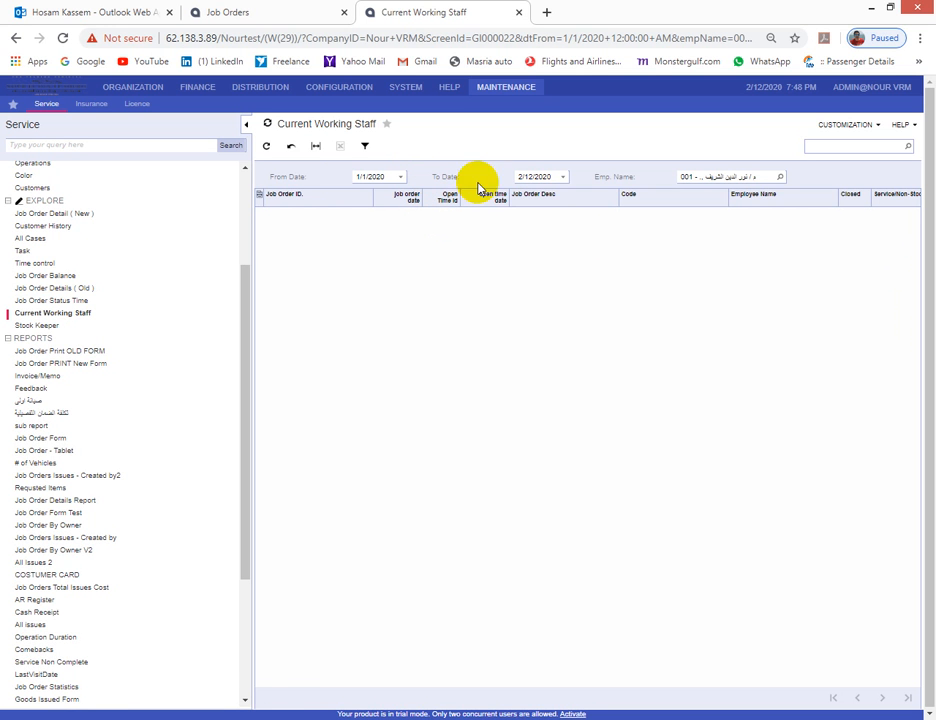
- Clear the employee filter and change the From Date to 1/1/2019
click(770, 176)
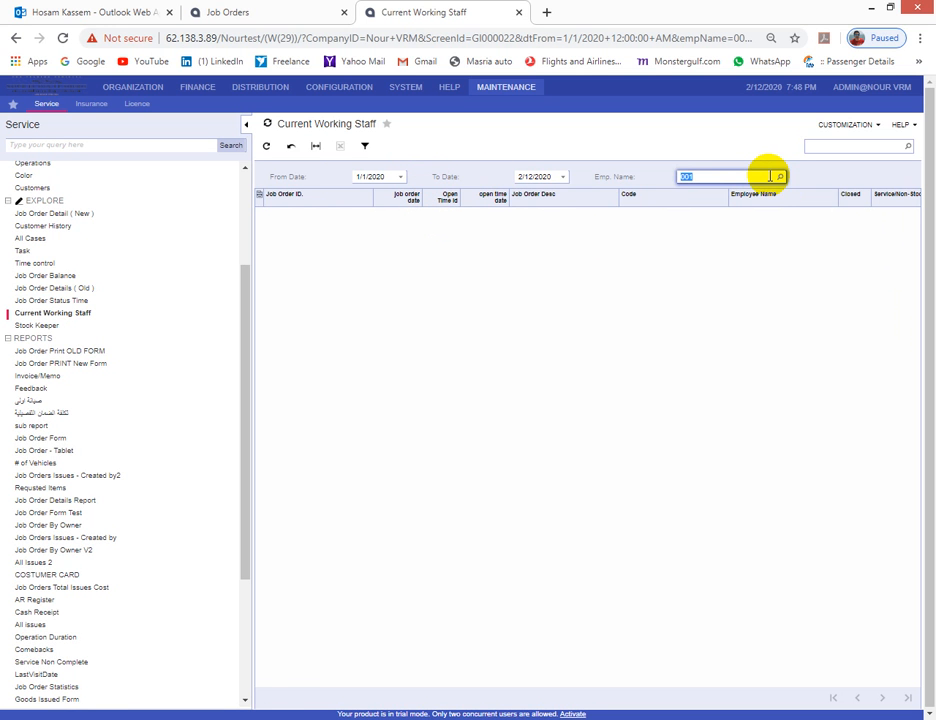
click(400, 176)
click(419, 192)
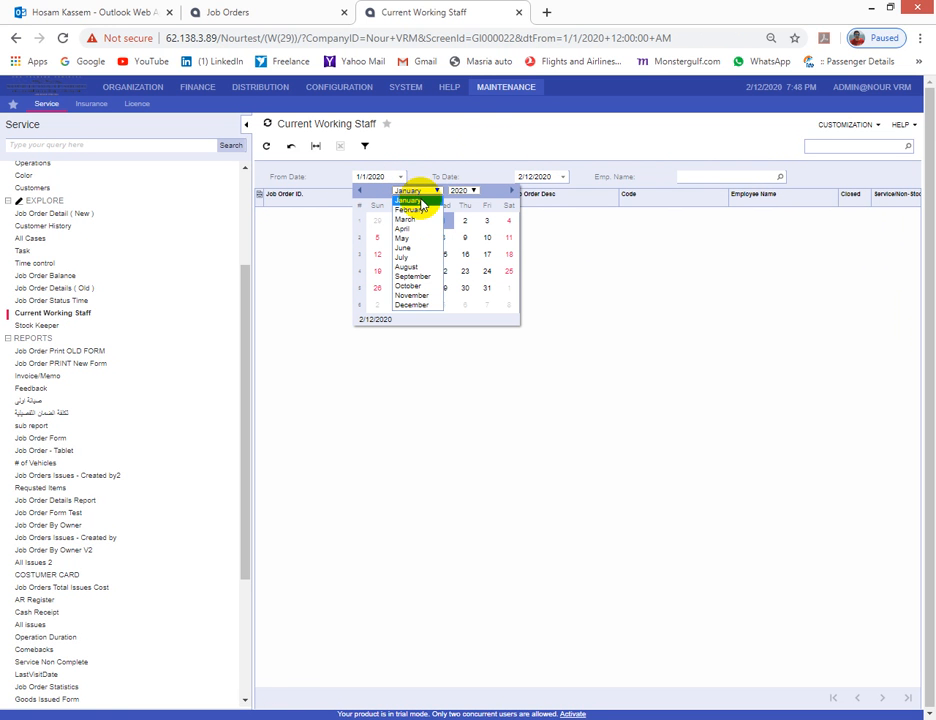
click(421, 201)
click(455, 191)
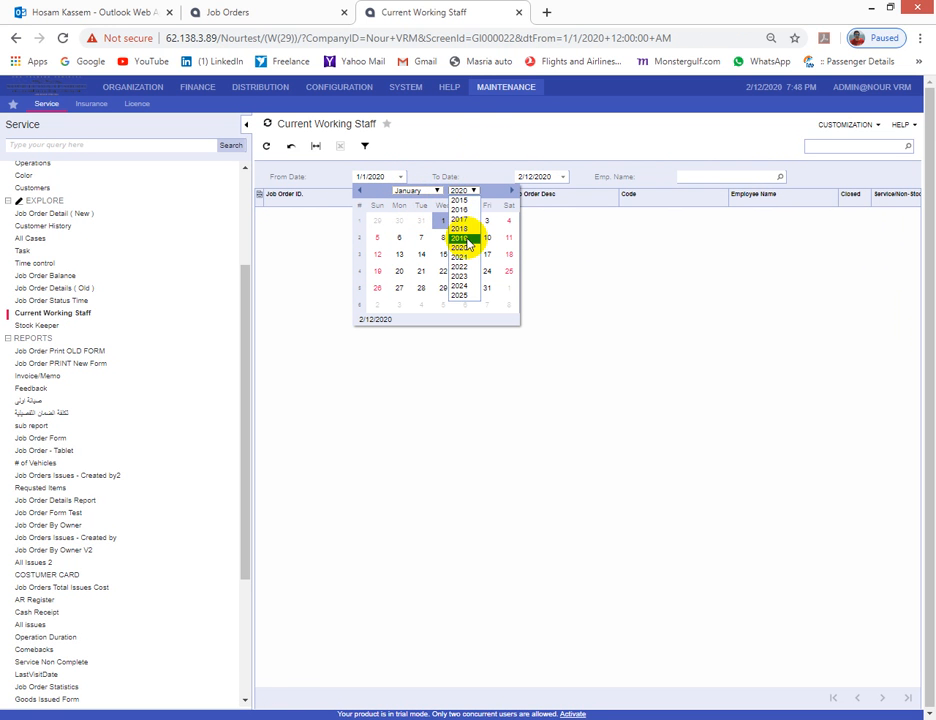
click(465, 240)
click(421, 219)
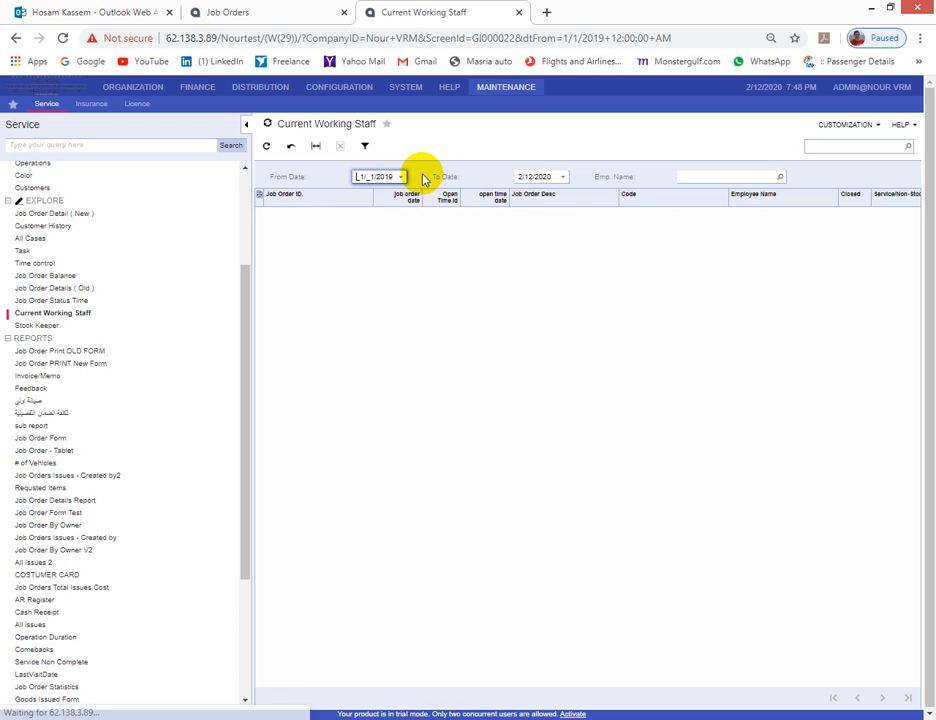